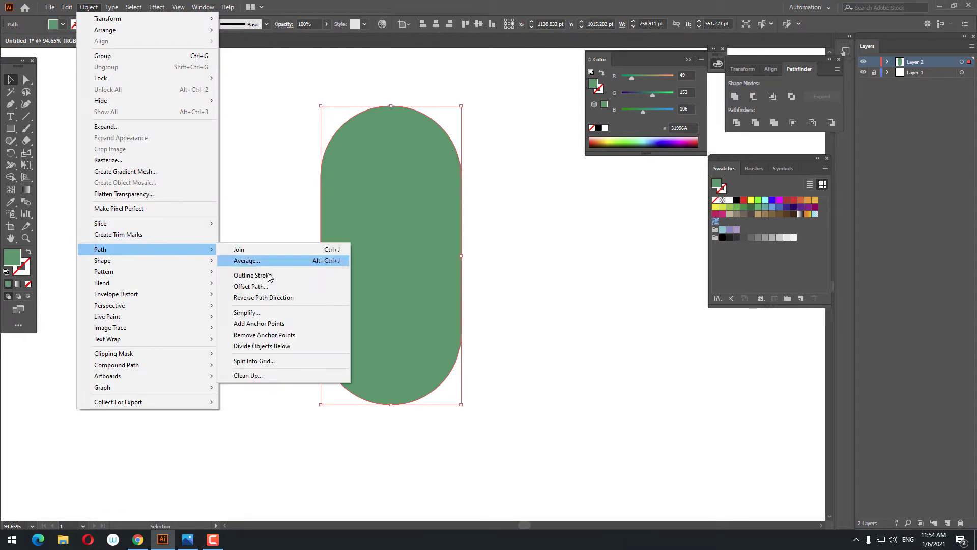
Create an inner copy of the green capsule shape with Offset Path at -20 pt, using the preview.
left_click(285, 287)
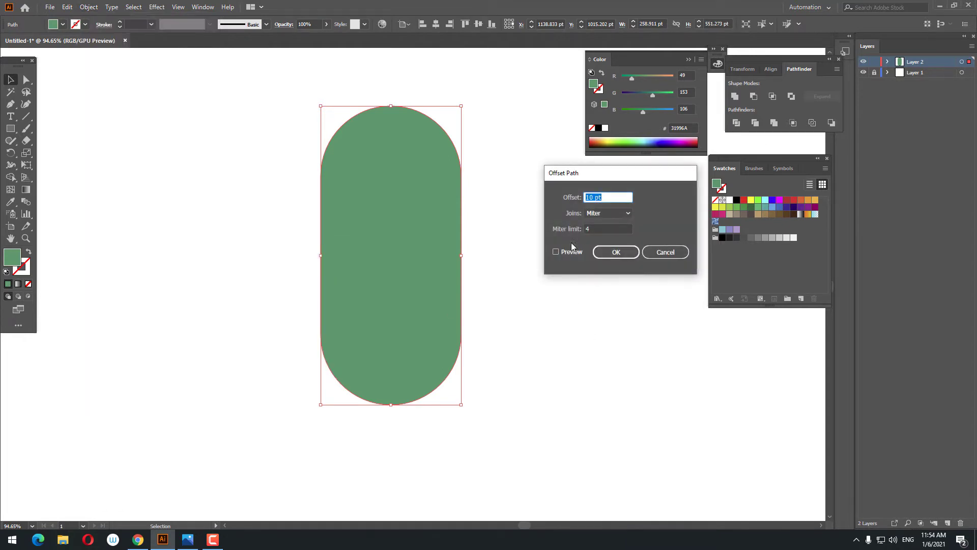
left_click(564, 252)
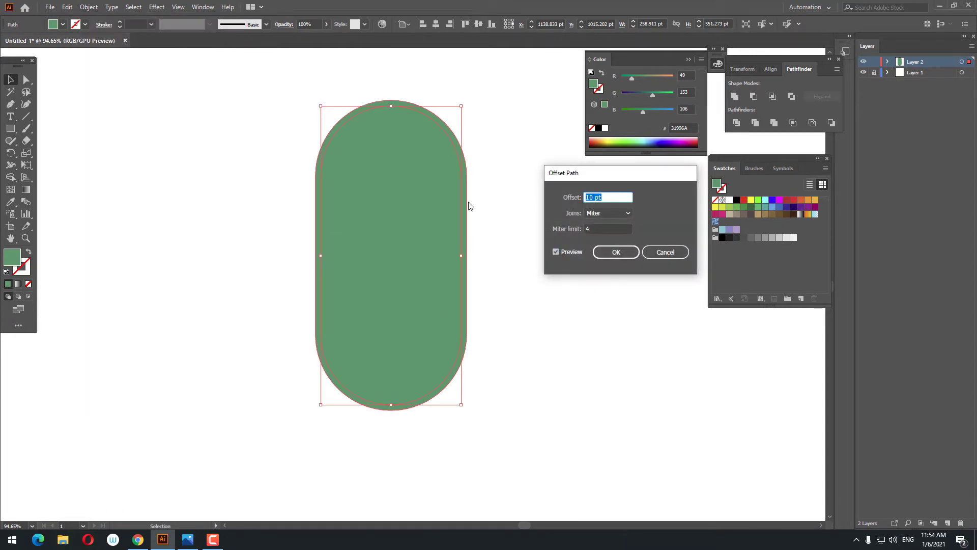
type("-20")
left_click(603, 229)
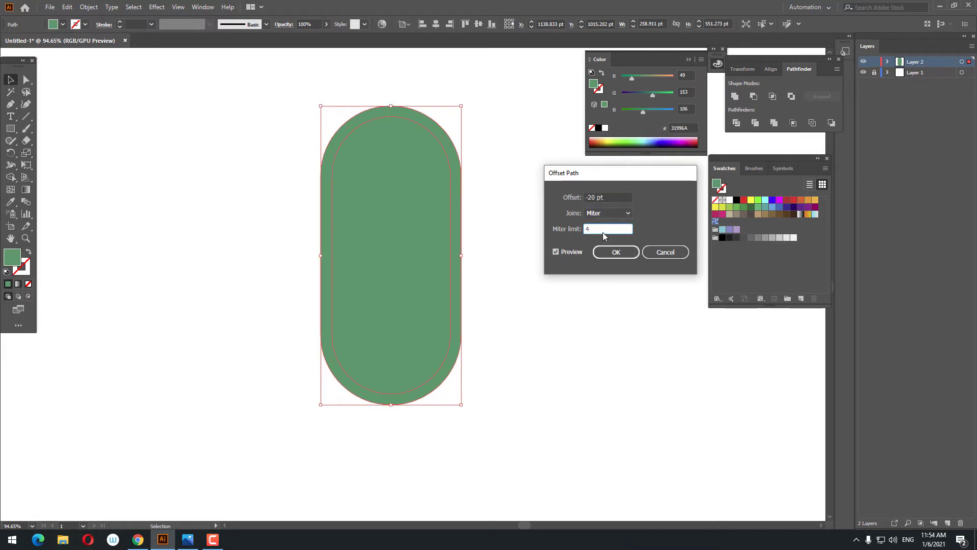
left_click(618, 252)
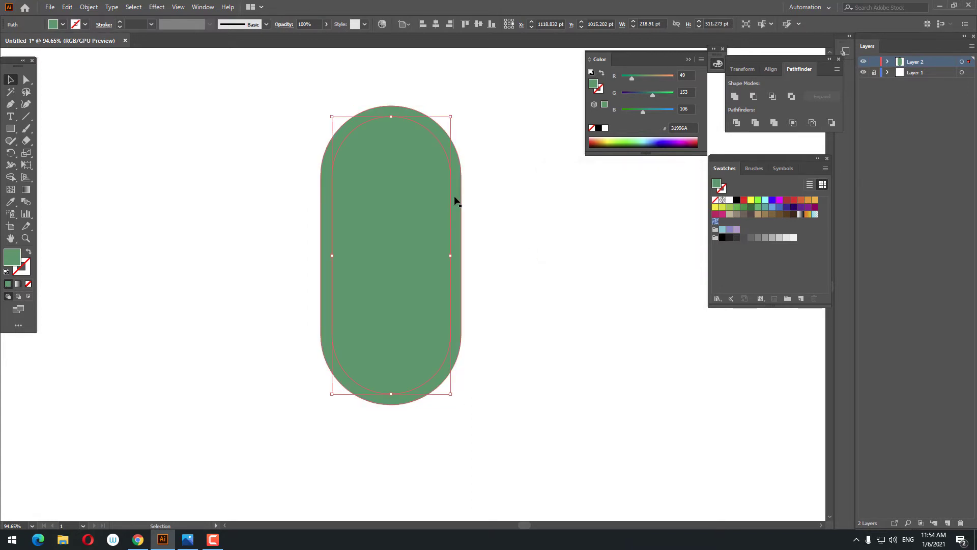
Recolor the outer capsule shape with a lighter yellowish green so it frames the inner capsule.
left_click(441, 231)
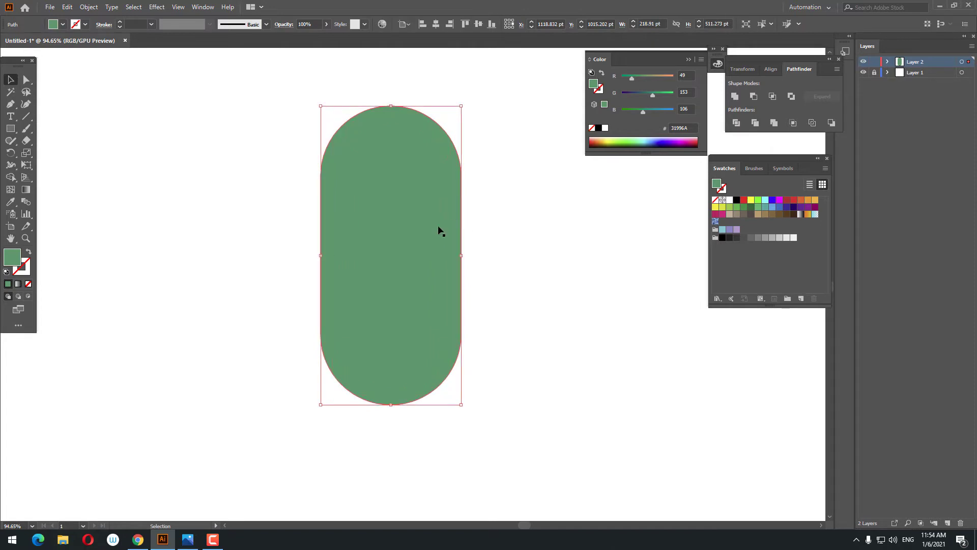
double_click(12, 257)
left_click(691, 209)
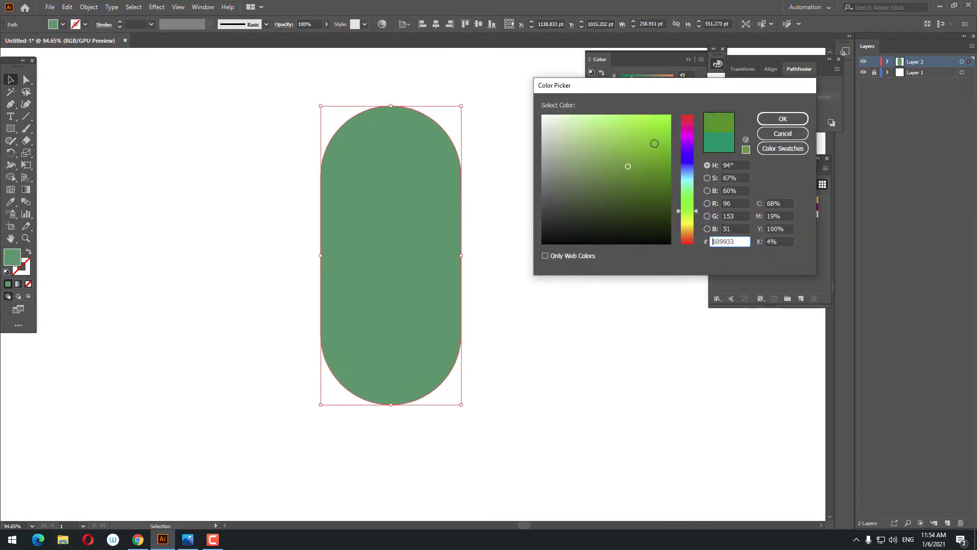
left_click(630, 153)
left_click(782, 118)
left_click(489, 314)
left_click_drag(465, 342, 420, 362)
Draw a rectangle about 73 × 112 pt straddling the upper part of the capsule's left edge.
left_click(312, 292)
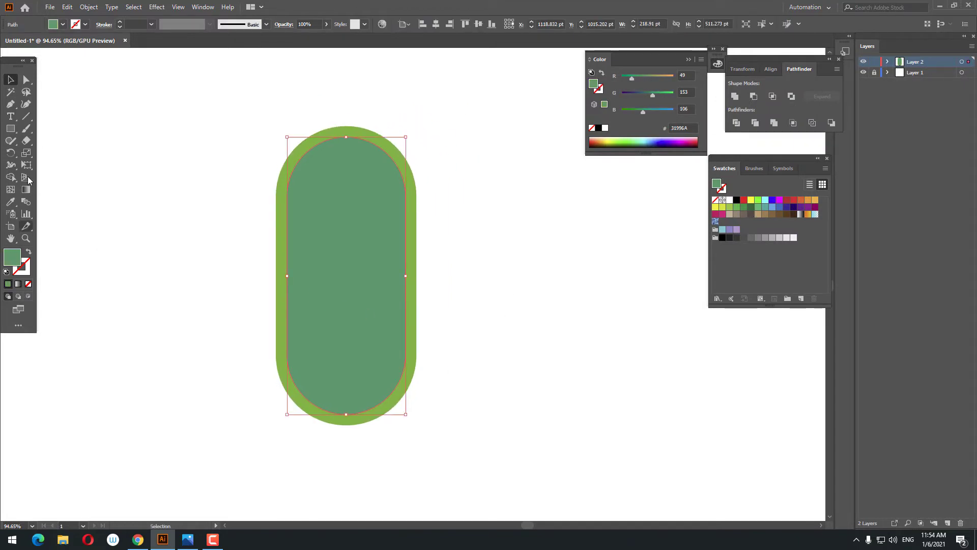
left_click(11, 130)
left_click_drag(265, 192, 283, 220)
key("v")
left_click(268, 304)
left_click(512, 327)
left_click(266, 230)
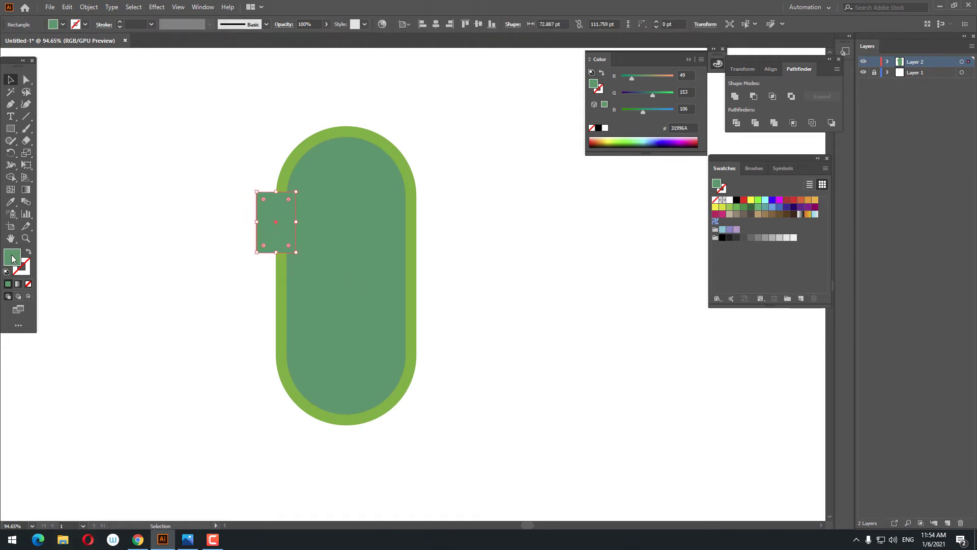
Fill the small rectangle on the capsule's left edge with blue-grey 86929B.
double_click(13, 258)
left_click(552, 173)
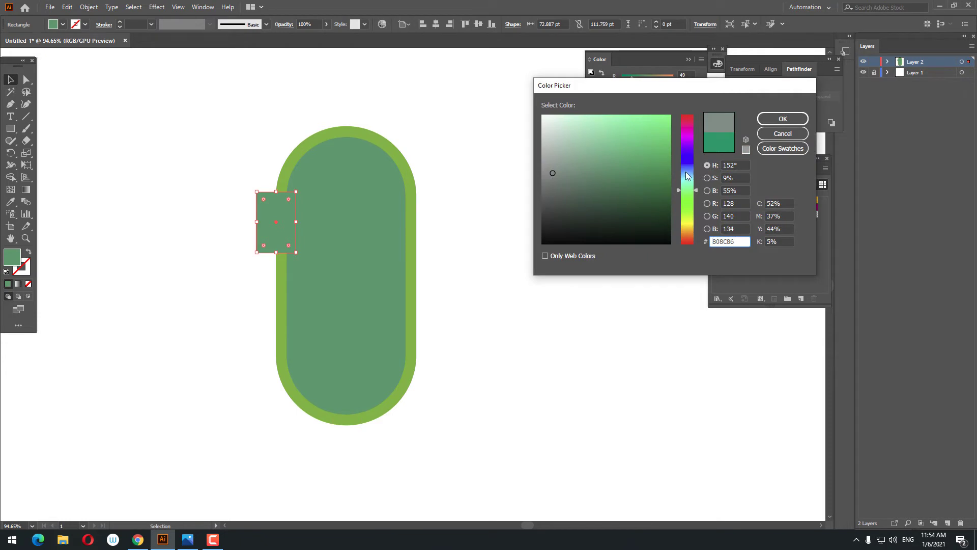
left_click(686, 171)
left_click(559, 165)
left_click(783, 121)
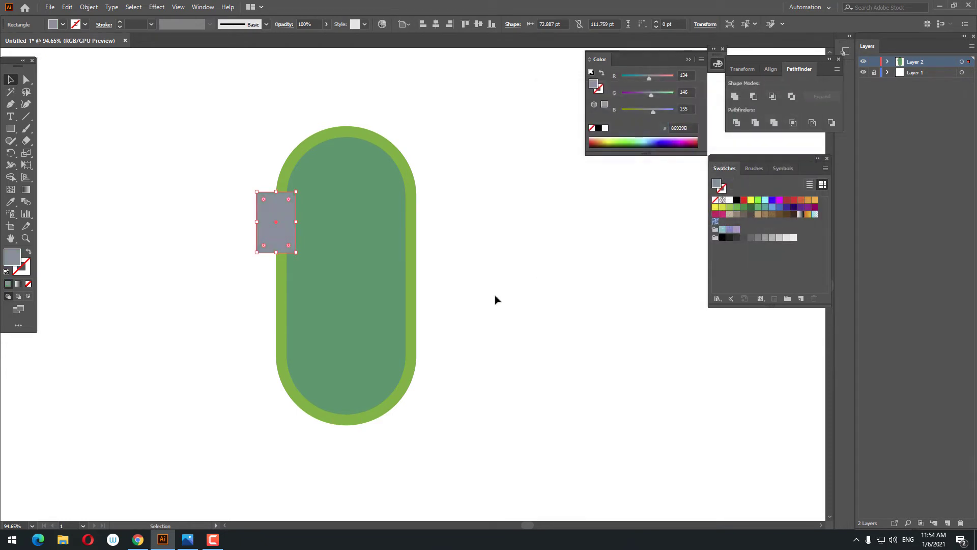
left_click(491, 295)
Set the fill of the rectangle on the capsule's left edge to dark grey 3E4549.
scroll(473, 281, "up", 1)
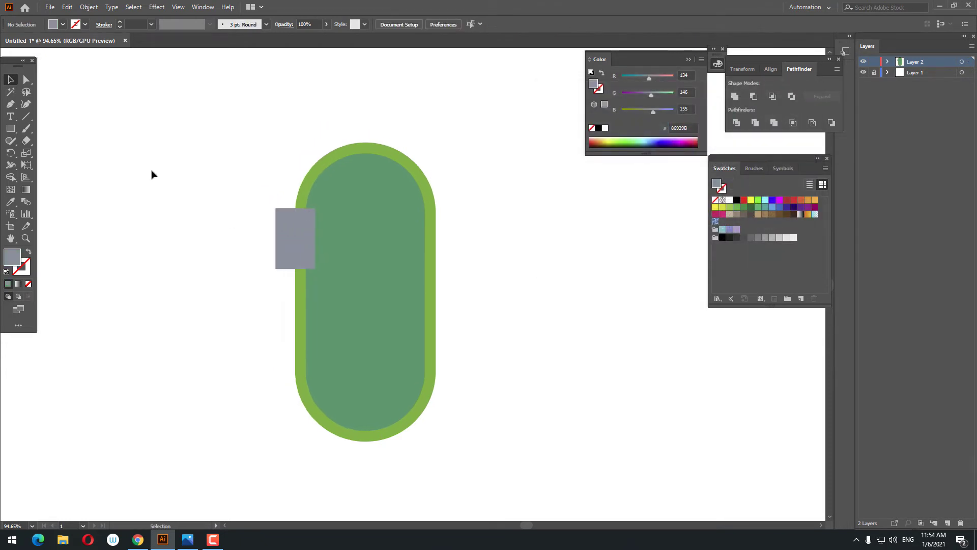
left_click(303, 234)
double_click(12, 257)
type("3E4549")
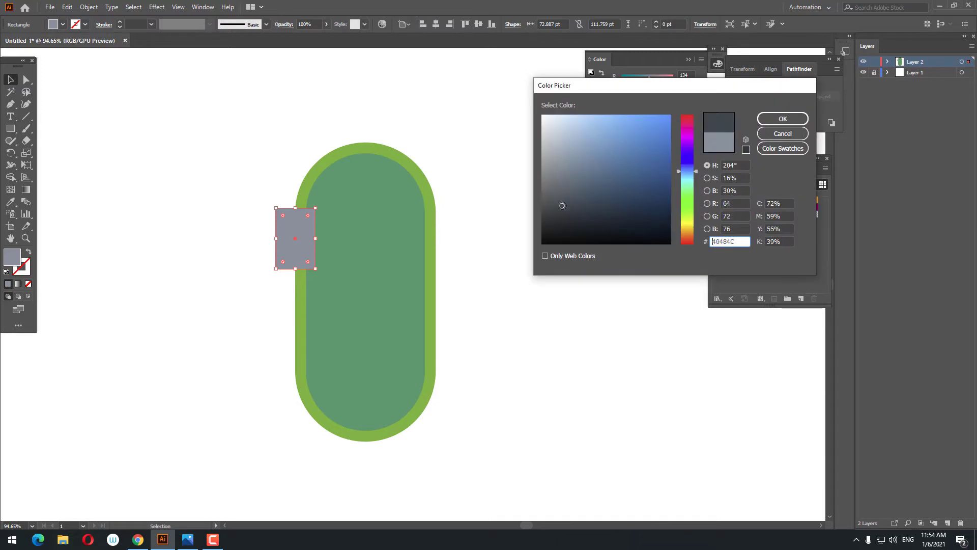
left_click(781, 120)
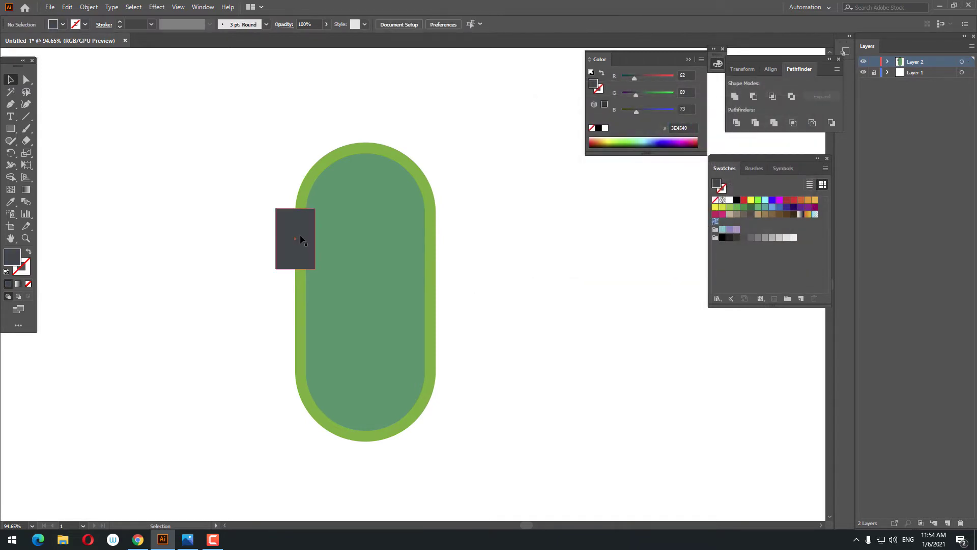
Shrink the dark rectangle about its centre to about 57 × 88 pt, keeping it on the capsule's left edge.
left_click_drag(316, 265, 312, 264)
left_click(529, 346)
left_click_drag(531, 335, 513, 348)
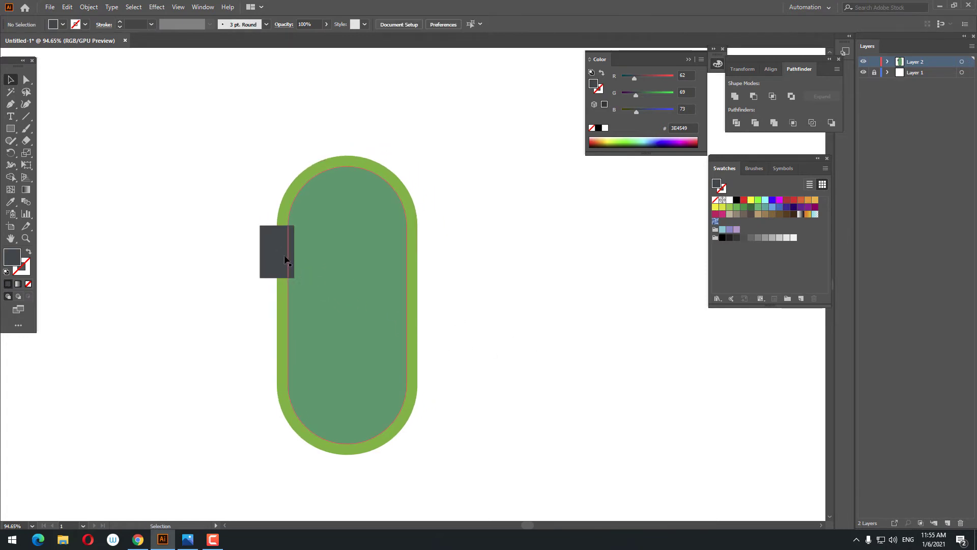
left_click(285, 261)
key("ctrl+plus")
key("ctrl+plus")
key("ctrl+plus")
key("ctrl+plus")
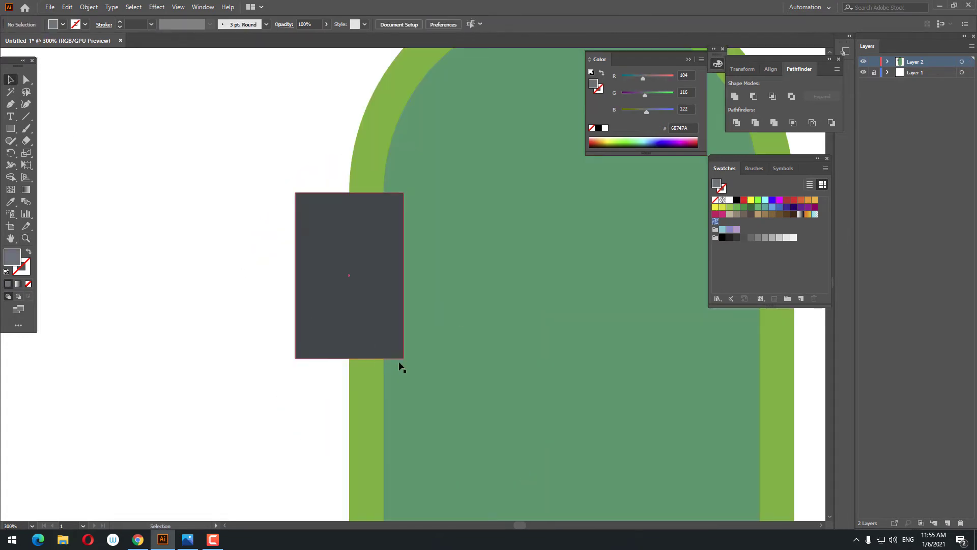
left_click_drag(401, 360, 399, 350)
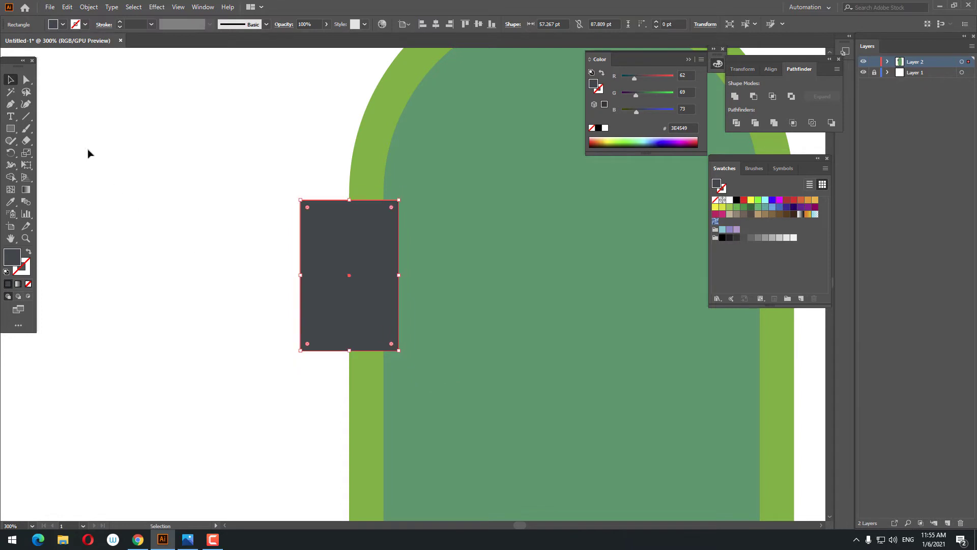
Round all four corners of the dark rectangle to about 13.5 pt and turn it into a plain path with Pathfinder.
left_click(28, 84)
left_click_drag(307, 209, 324, 224)
scroll(436, 332, "right", 2)
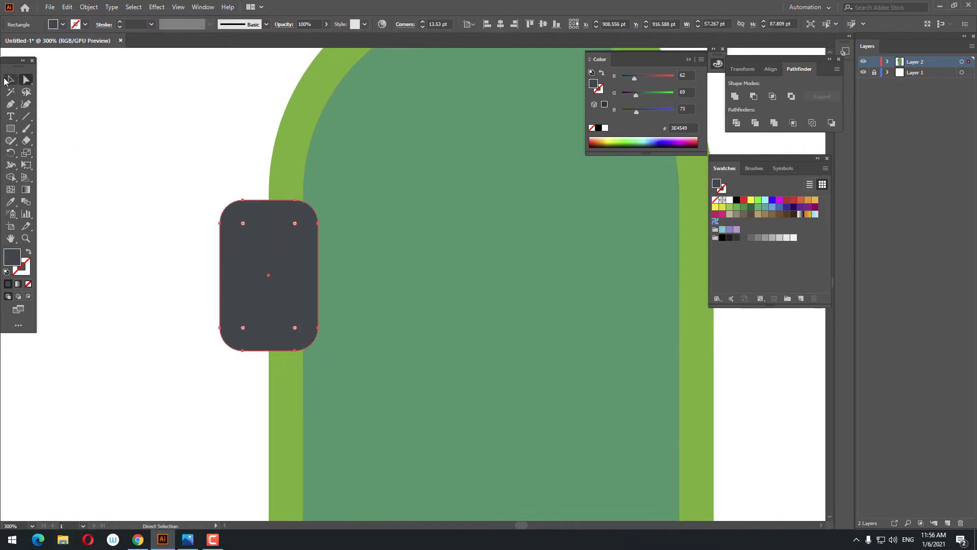
left_click(10, 80)
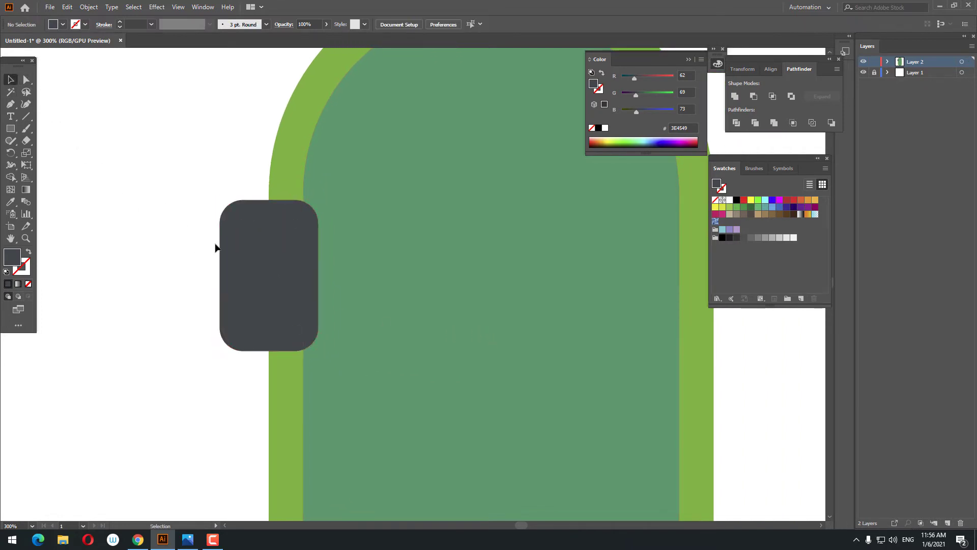
left_click(746, 96)
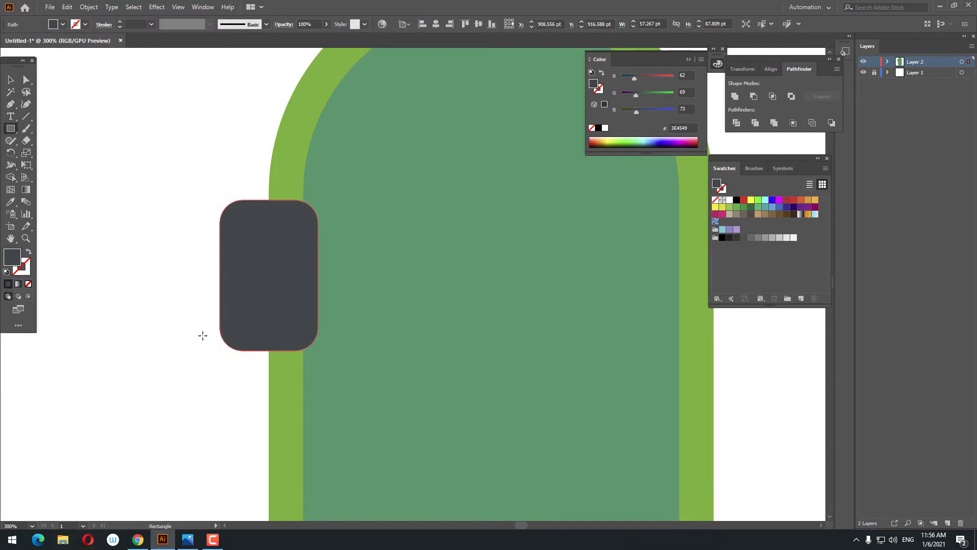
Add a horizontal bar about 73 × 15 pt across the lower part of the dark rounded shape, filled with 2A2E30.
left_click_drag(203, 336, 328, 309)
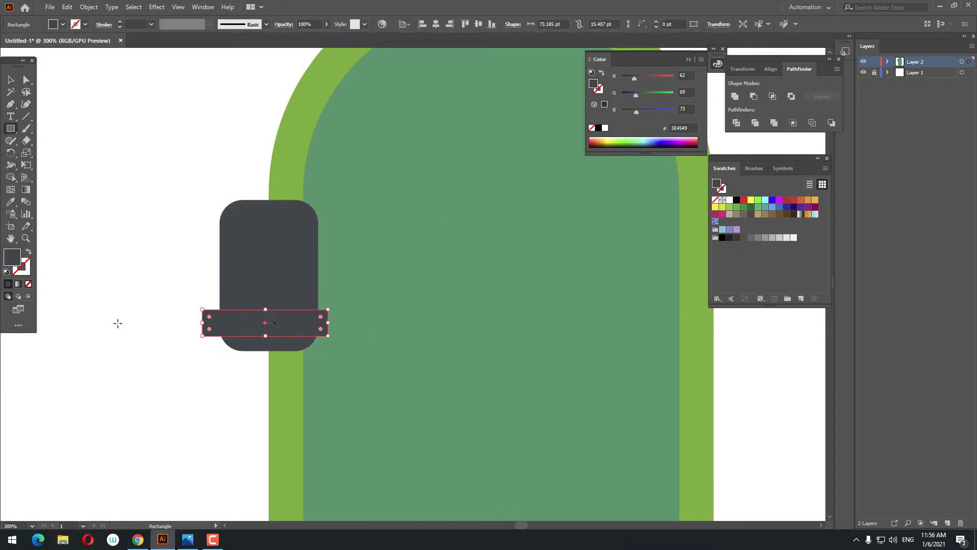
double_click(11, 260)
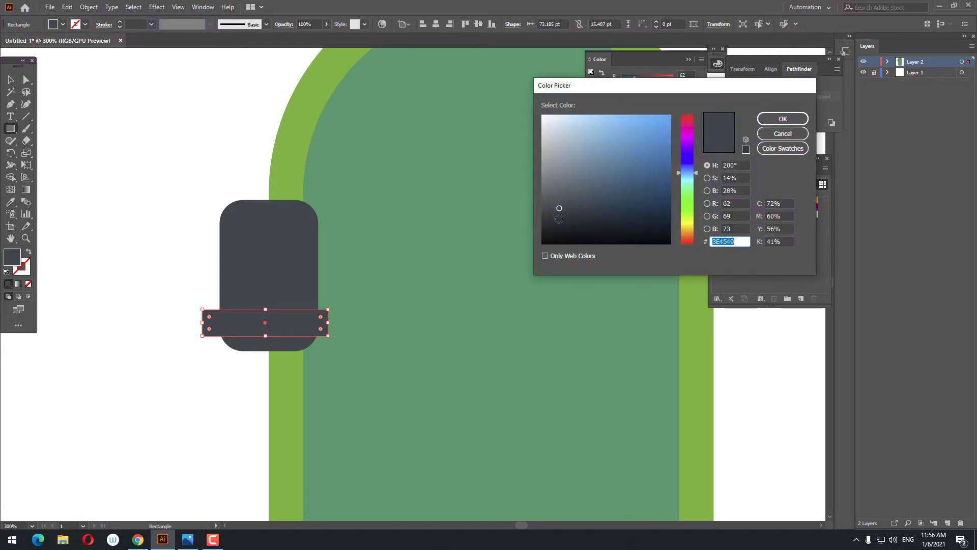
type("2A2E30")
left_click(774, 121)
left_click(10, 79)
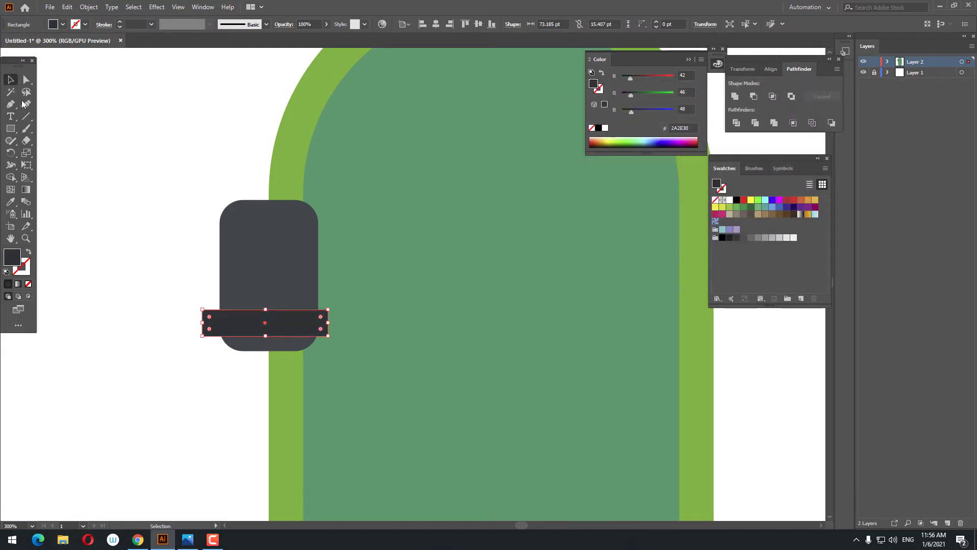
left_click(113, 311)
left_click_drag(308, 328, 308, 324)
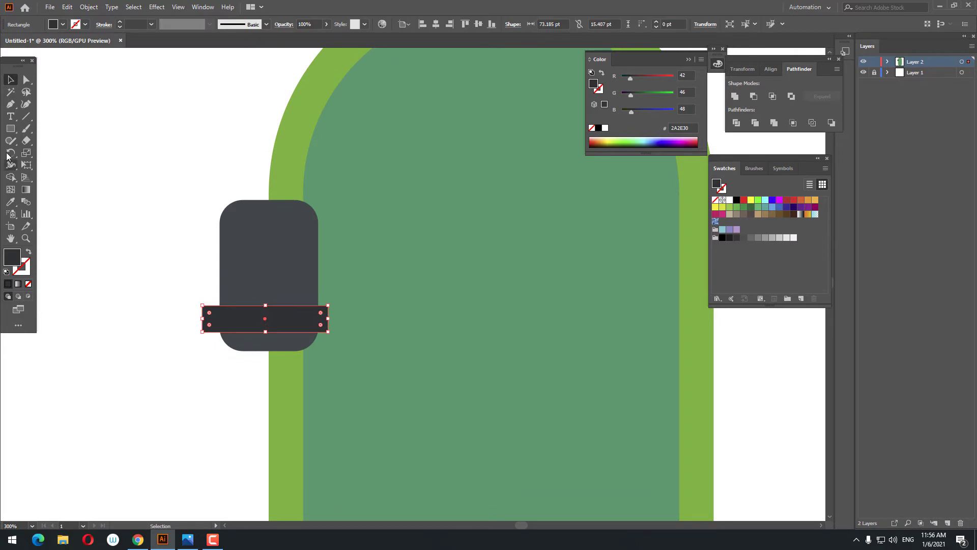
Draw a vertical bar about 16 × 105 pt over the rounded shape's right edge and unite it with the horizontal bar.
left_click(10, 128)
left_click_drag(319, 188, 291, 367)
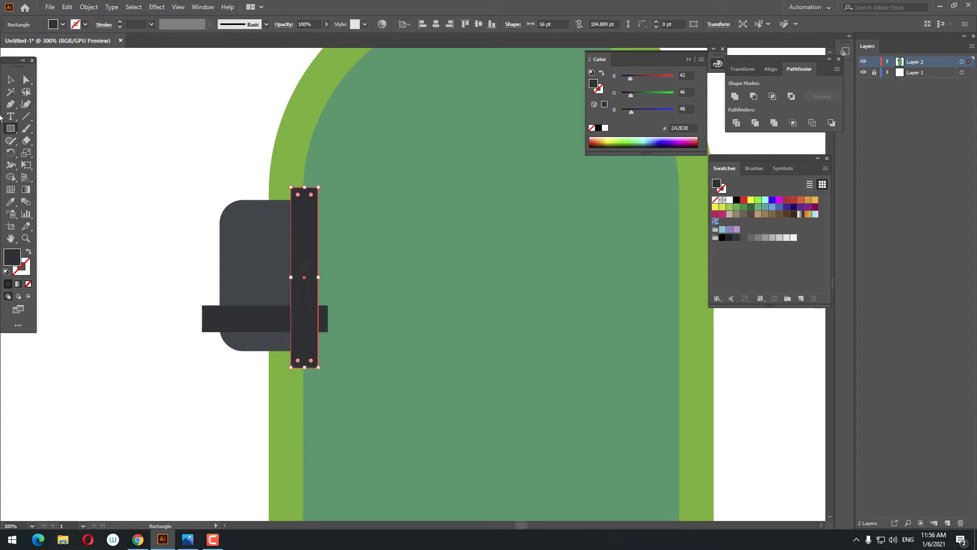
key("v")
left_click(264, 322, "shift")
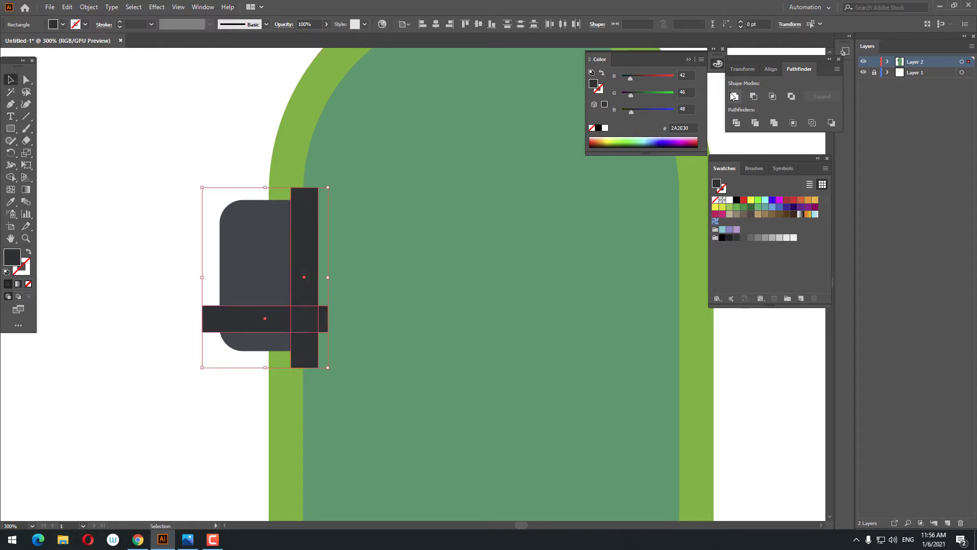
Round the two inner corners on the left side of the united cross shape where the bars meet.
left_click(24, 82)
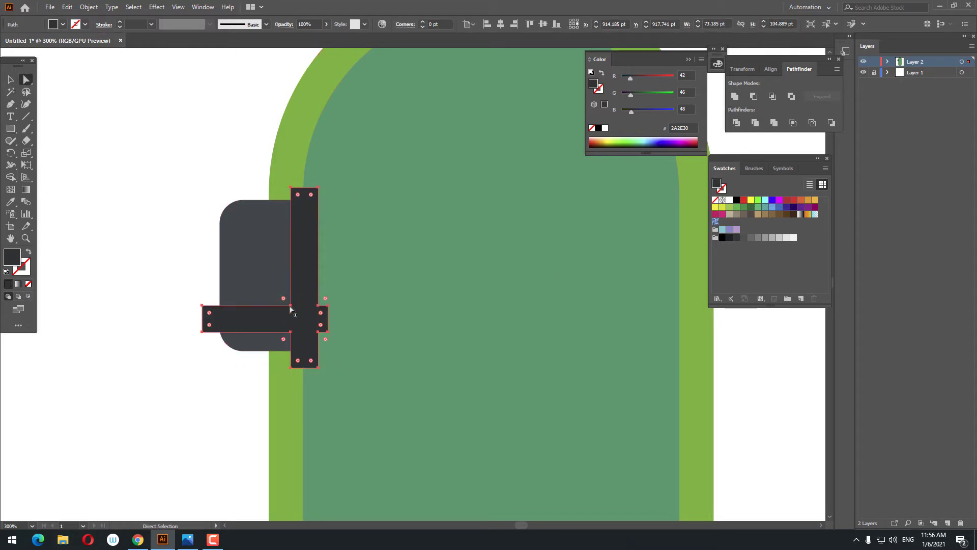
left_click(291, 332)
left_click(291, 333, "shift")
left_click_drag(284, 340, 277, 346)
Draw a band about 57 × 23 pt across the rounded shape above the horizontal bar and fill it with 5E6568.
left_click(10, 129)
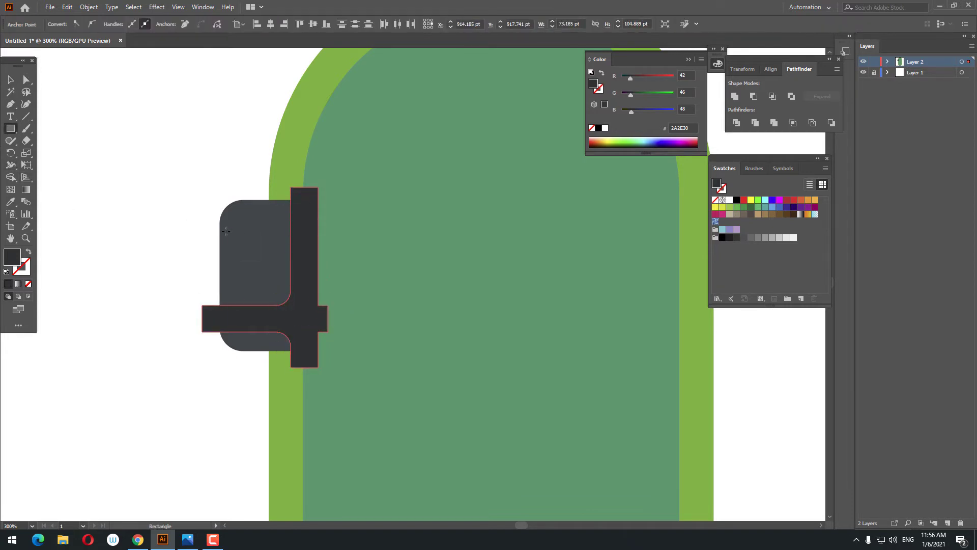
left_click_drag(220, 230, 319, 271)
left_click(11, 202)
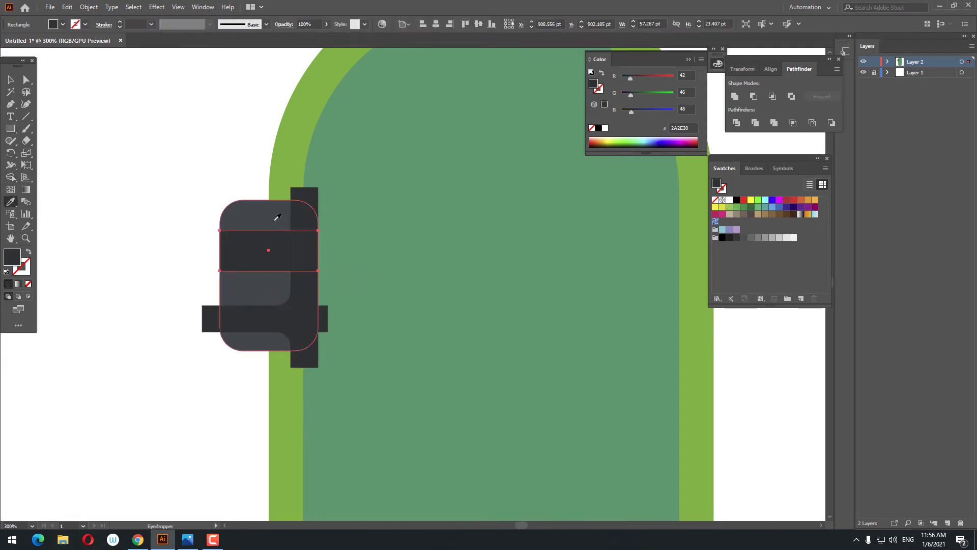
left_click(277, 218)
double_click(12, 258)
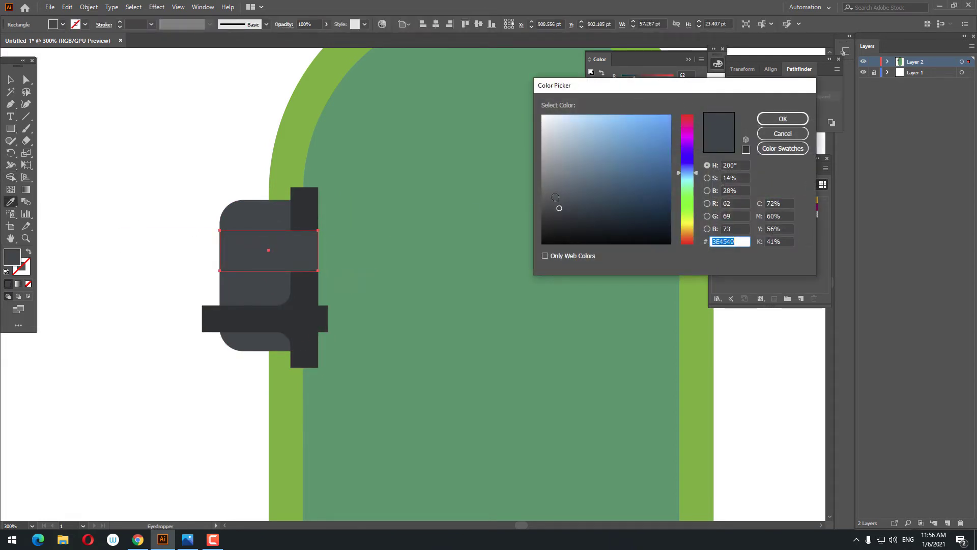
type("5E6568")
left_click(782, 119)
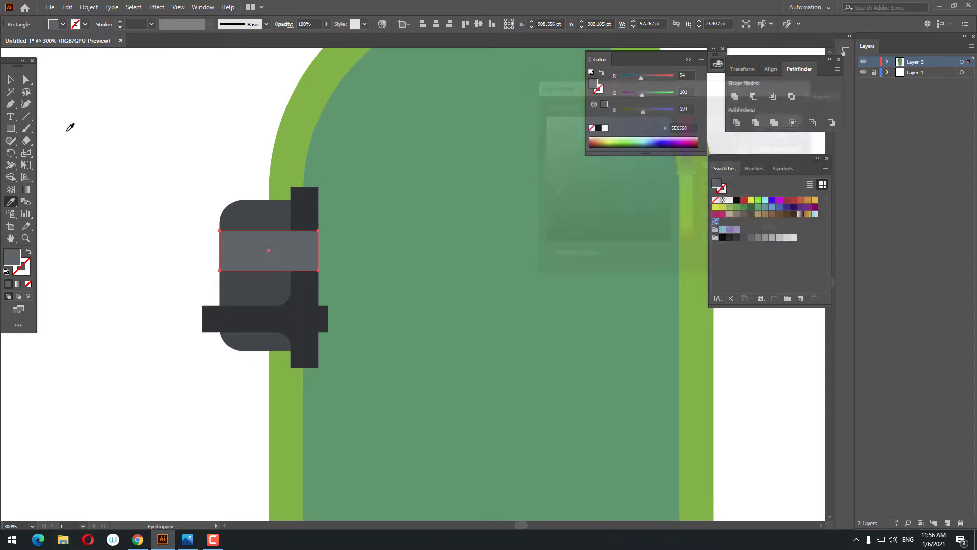
Divide the light band, the rounded shape and the cross shape into separate pieces, and ungroup the result.
left_click(11, 80)
left_click(266, 213, "shift")
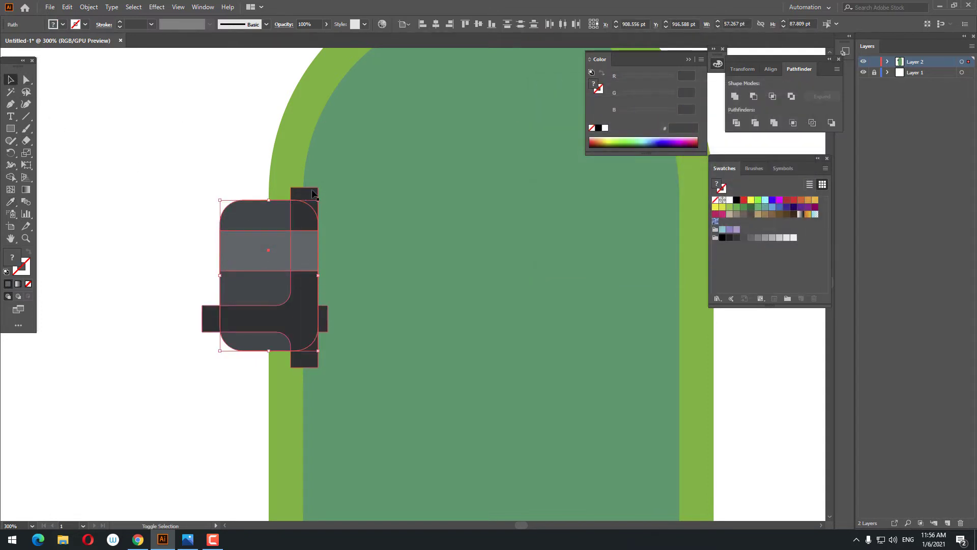
left_click(313, 193, "shift")
key("ctrl+g")
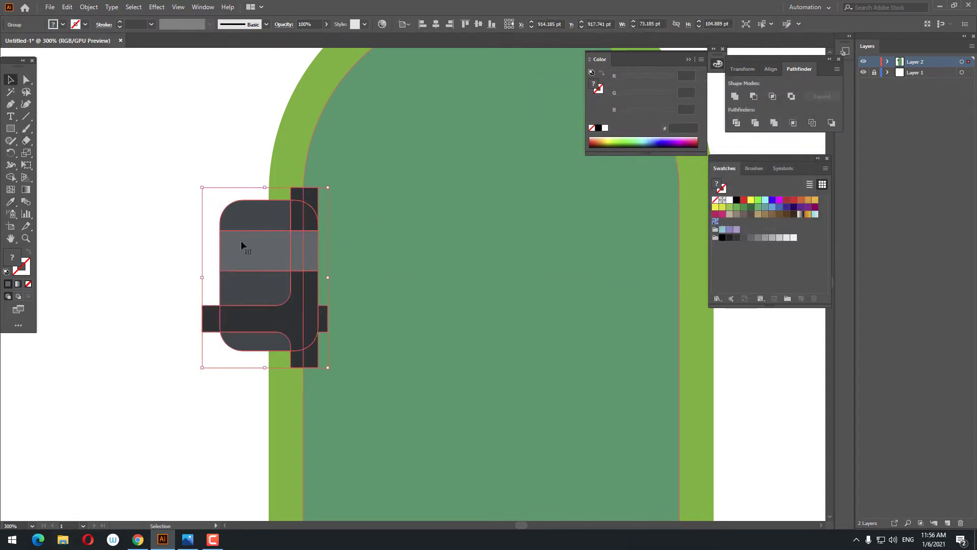
right_click(251, 269)
left_click(298, 353)
left_click(168, 377)
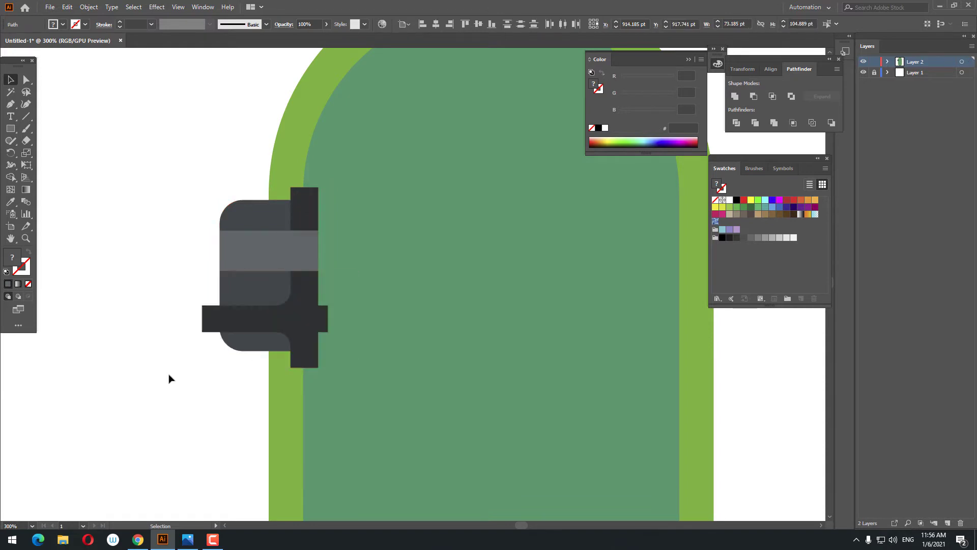
Delete the cross pieces that stick out beyond the rounded shape's outline.
left_click(306, 363)
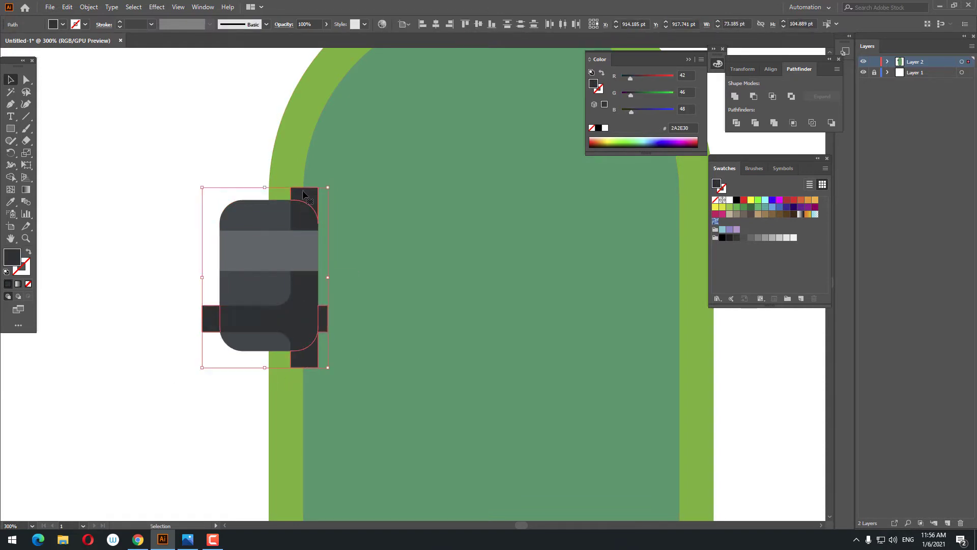
key("Delete")
Recolour the light band's right-hand piece with the medium grey 3E4549 sampled from the rounded shape.
left_click(307, 253)
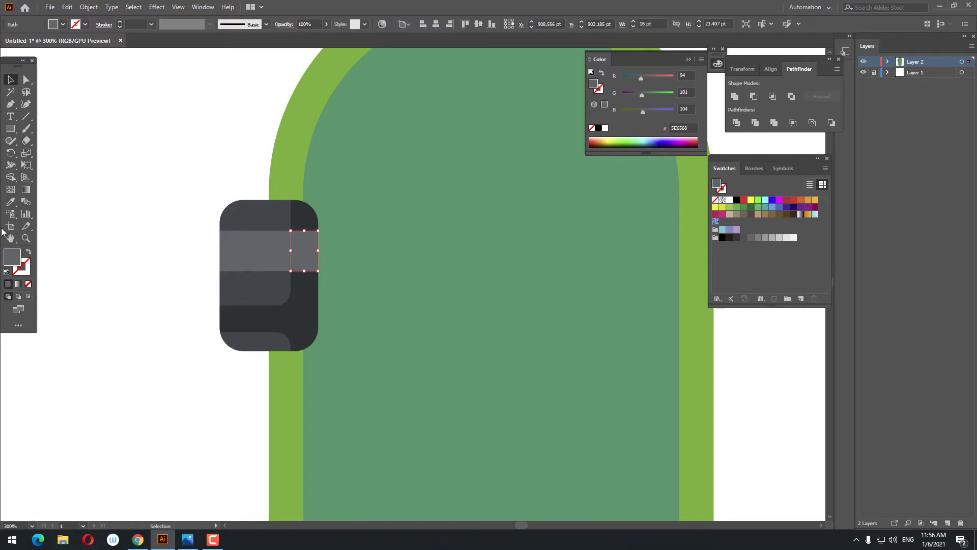
left_click(12, 207)
left_click(235, 278)
key("z")
left_click(313, 281, "alt")
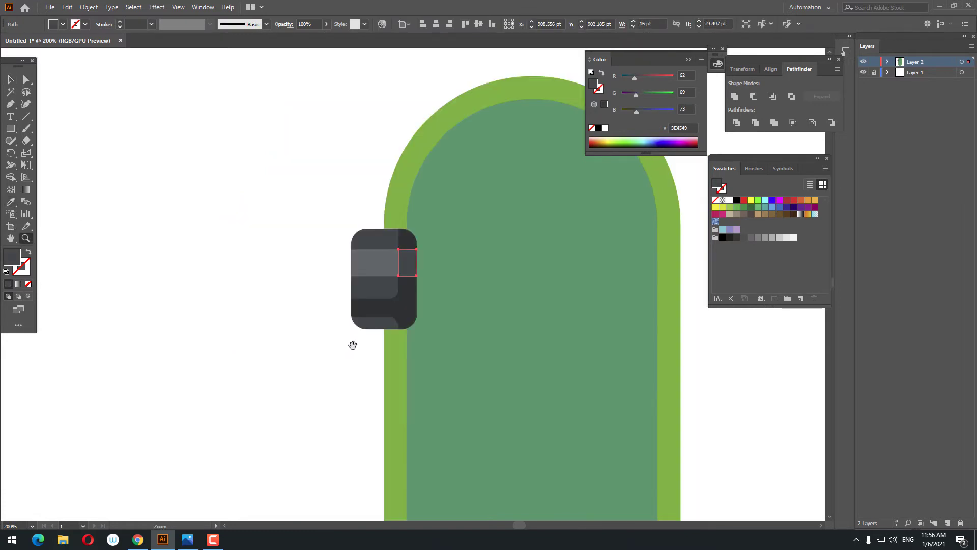
left_click_drag(353, 344, 271, 338)
left_click(326, 288)
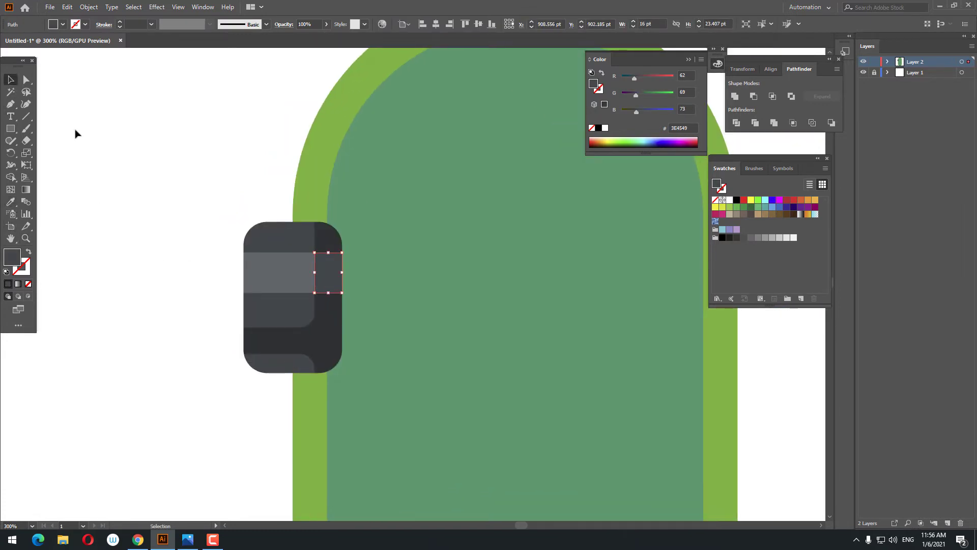
left_click(96, 142)
Group all the grey pieces of the rounded wheel on the capsule's left edge, leaving out both capsule shapes.
left_click_drag(359, 371, 225, 325)
key("z")
left_click(258, 283, "alt")
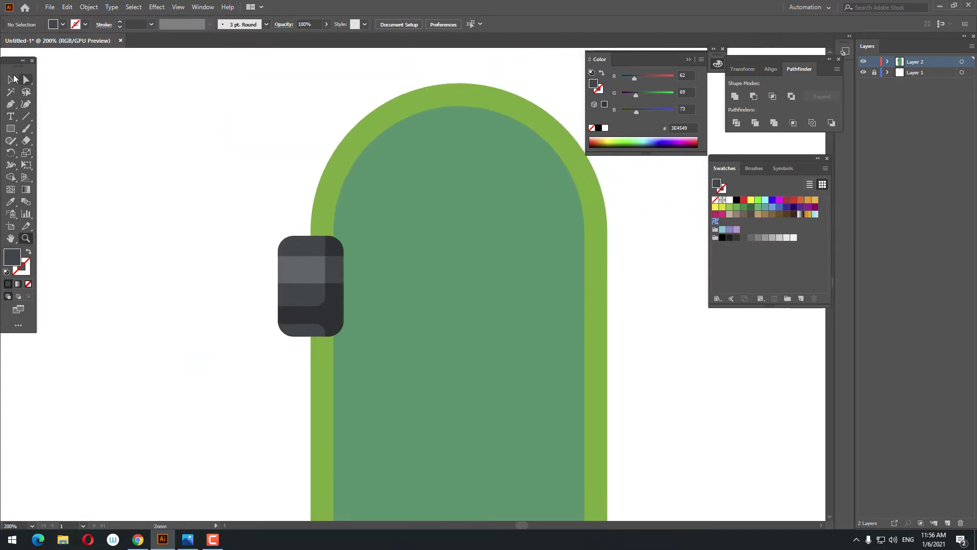
left_click(12, 79)
left_click_drag(364, 309, 374, 217)
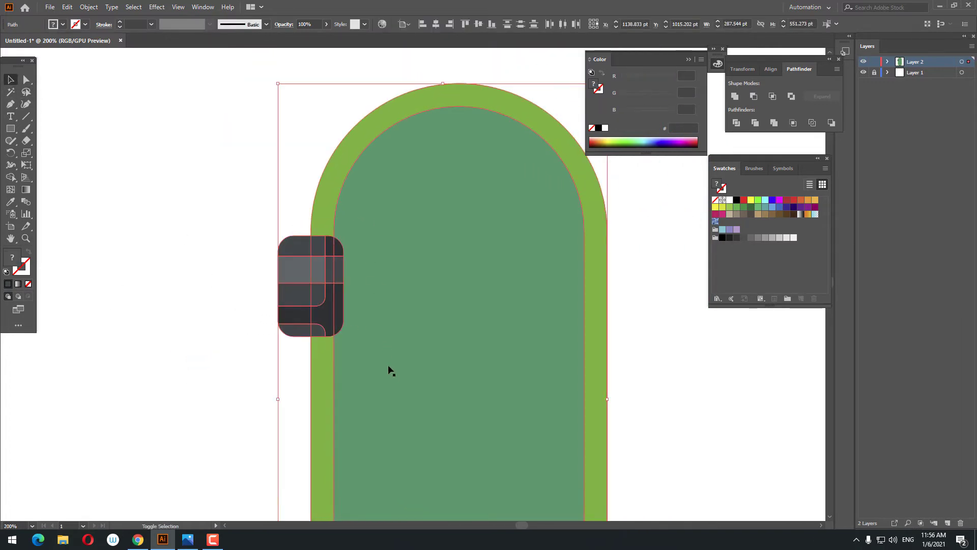
left_click(388, 365, "shift")
left_click_drag(275, 166, 394, 195)
left_click(369, 243, "shift")
right_click(317, 304)
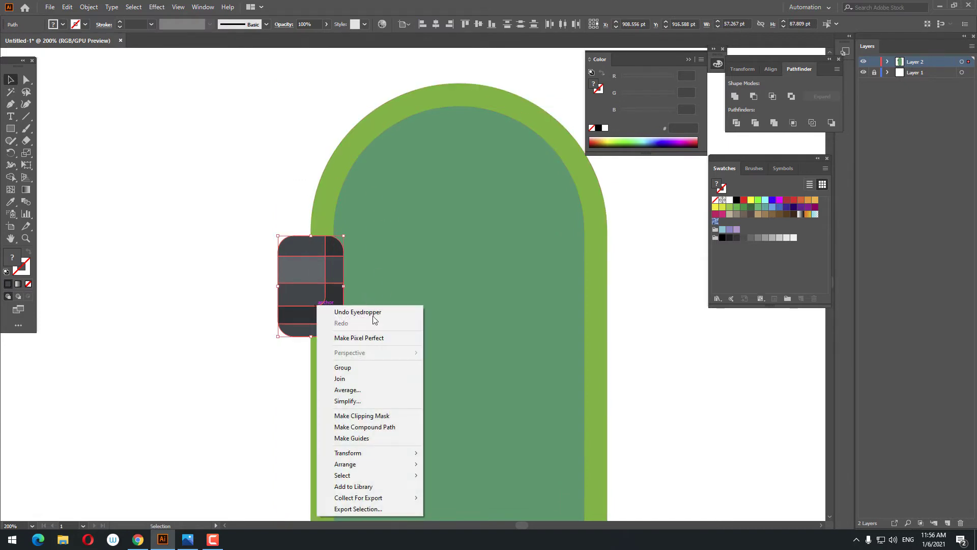
left_click(377, 367)
Paste a copy of the wheel group behind and move one wheel straight across to the capsule's right edge.
left_click_drag(574, 417, 419, 344)
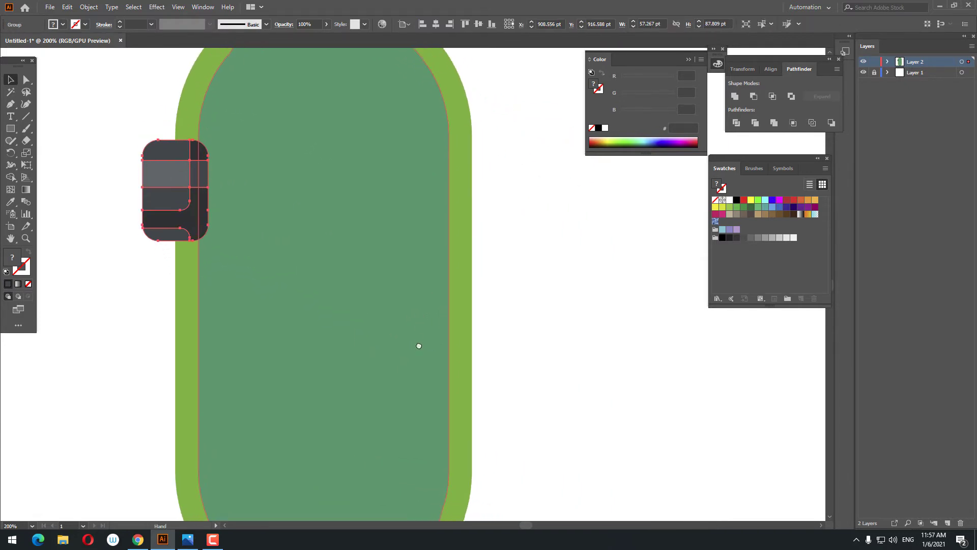
left_click(67, 7)
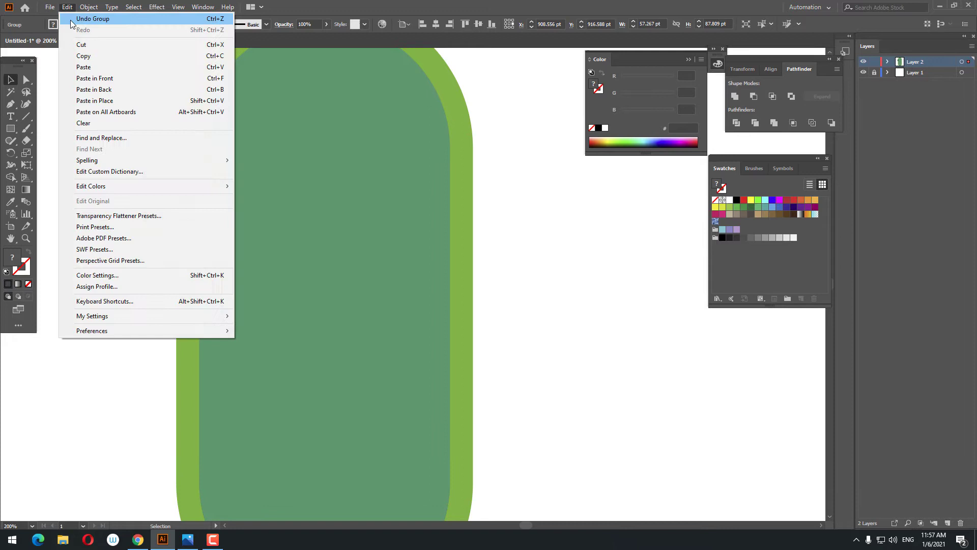
left_click(84, 56)
left_click(67, 7)
left_click(117, 89)
left_click(436, 246)
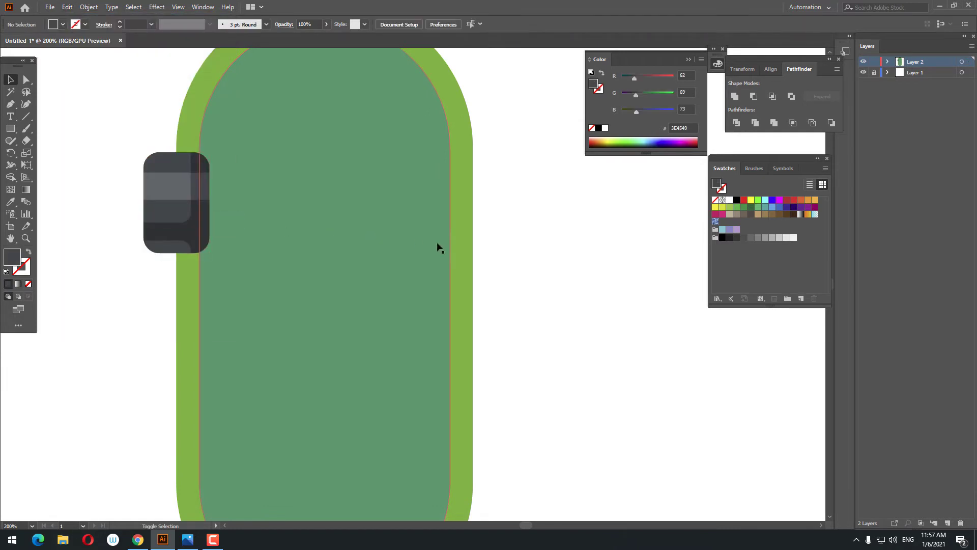
left_click_drag(188, 223, 485, 262)
Reflect the right wheel left to right so its shading mirrors the left wheel.
right_click(492, 219)
mouse_move(525, 332)
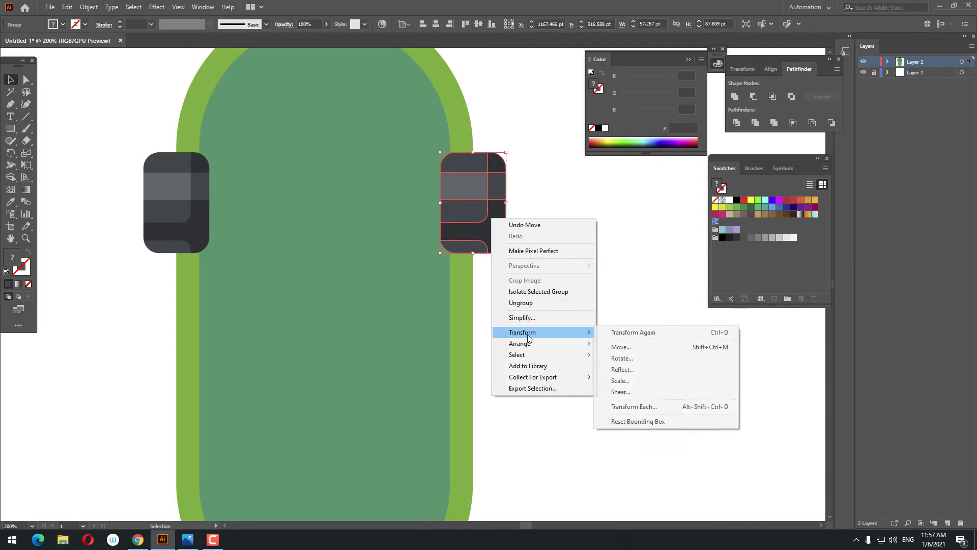
left_click(670, 371)
left_click(487, 316)
left_click(581, 308)
Copy both wheels, paste them in front and move the copies straight down to the lower part of the capsule.
key("z")
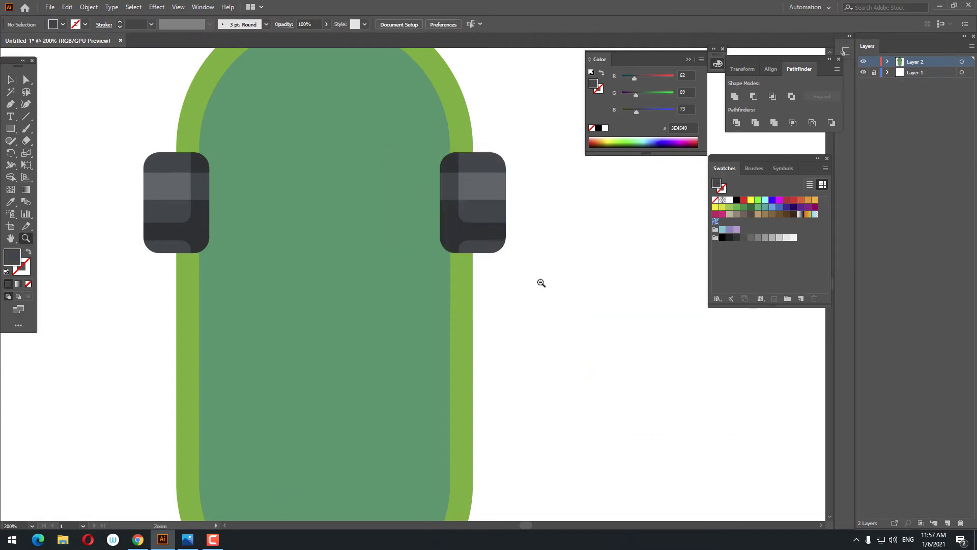
left_click(541, 282, "alt")
left_click_drag(314, 327, 428, 303)
left_click(427, 308, "alt")
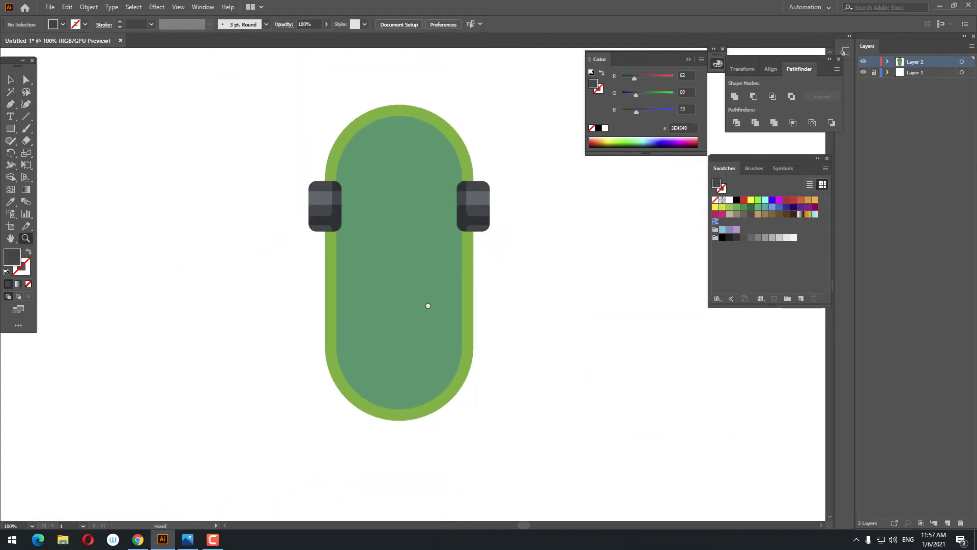
left_click(474, 210)
left_click(328, 216, "shift")
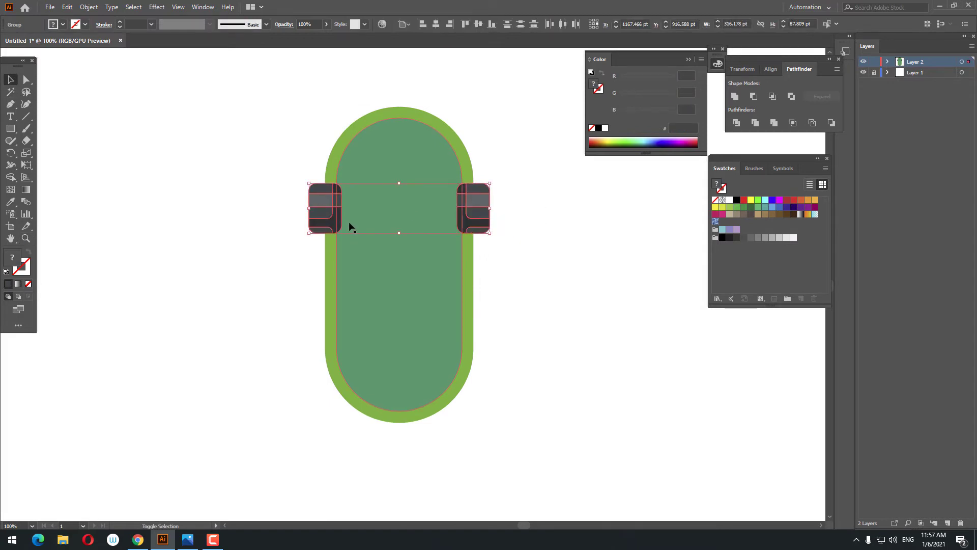
left_click(67, 7)
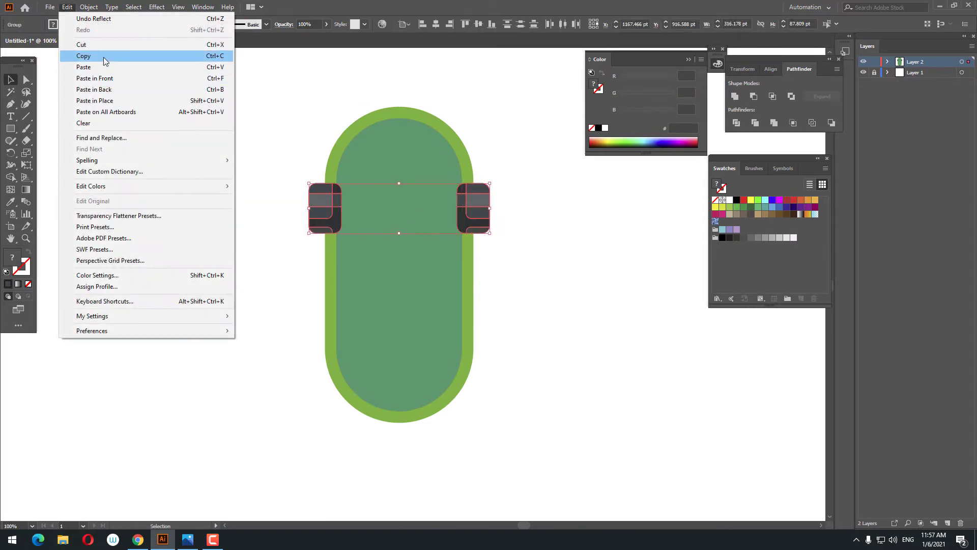
left_click(96, 57)
left_click(68, 7)
left_click(135, 78)
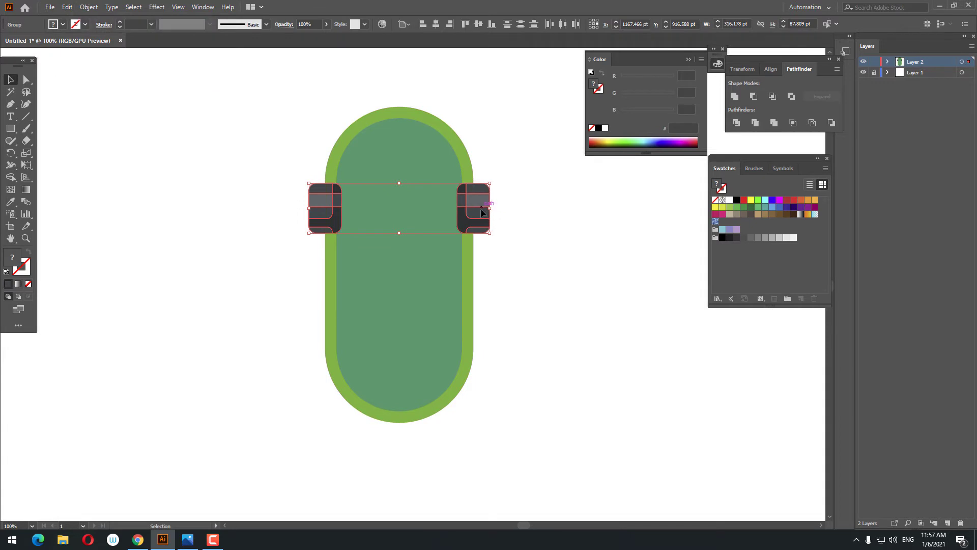
left_click_drag(480, 212, 486, 337)
left_click_drag(559, 303, 500, 351)
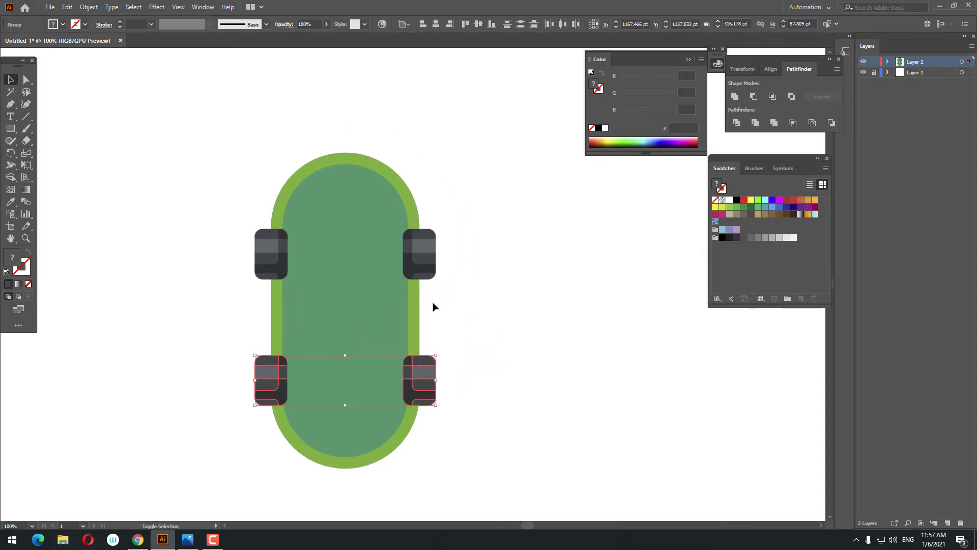
Group the lower pair of wheels, and group the upper pair of wheels.
right_click(441, 224)
left_click(471, 300)
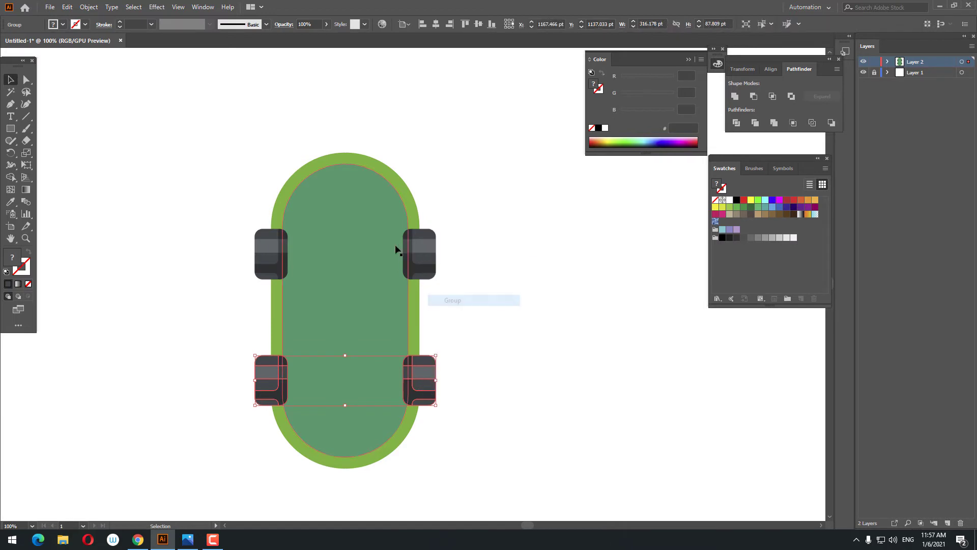
left_click(408, 252)
left_click(266, 255, "shift")
right_click(407, 254)
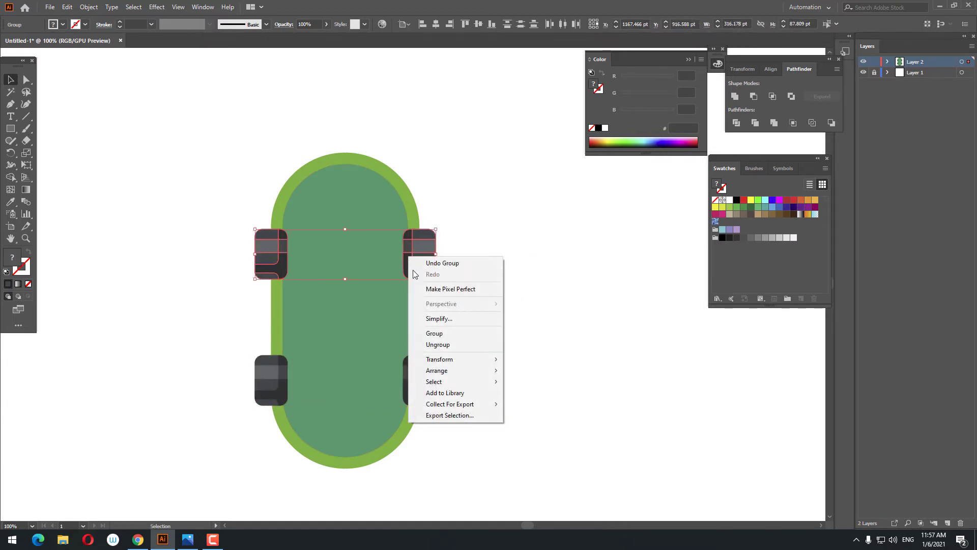
left_click(437, 332)
Align both wheel pairs and the capsule shapes to a common horizontal centre.
left_click_drag(500, 418, 111, 144)
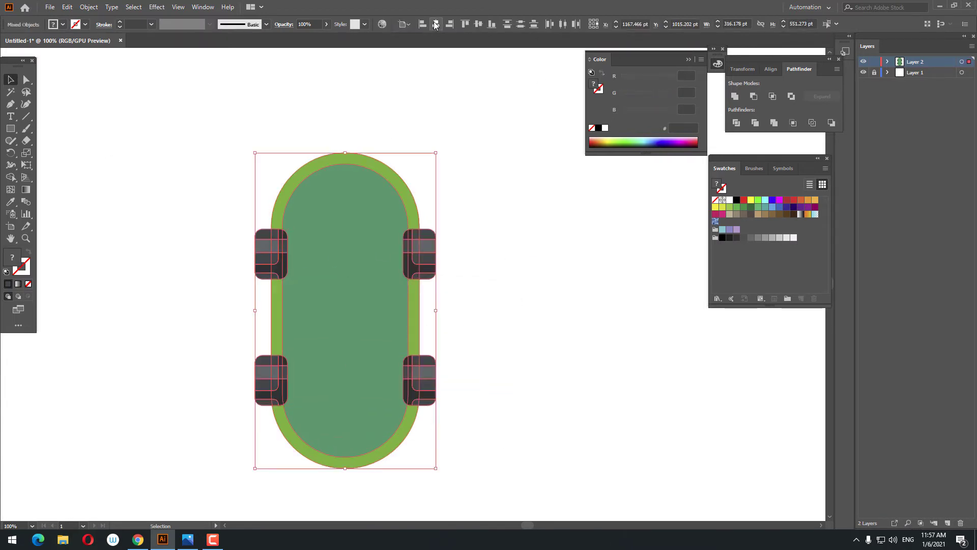
left_click(435, 24)
left_click(509, 284)
left_click_drag(550, 313, 566, 299)
Group the two wheel pairs together and centre them vertically on the capsule.
left_click_drag(138, 237, 139, 218)
left_click(336, 152, "shift")
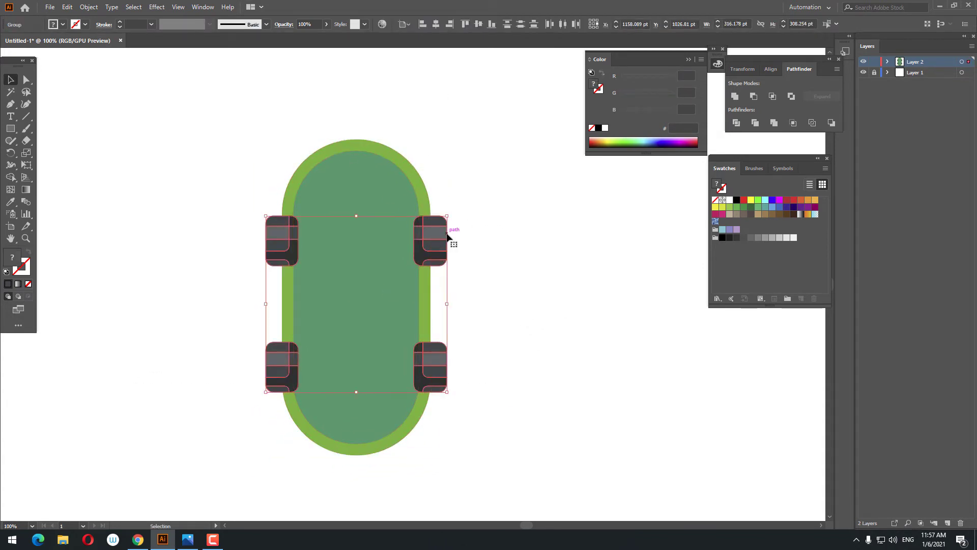
right_click(446, 228)
left_click(474, 311)
left_click(413, 430, "shift")
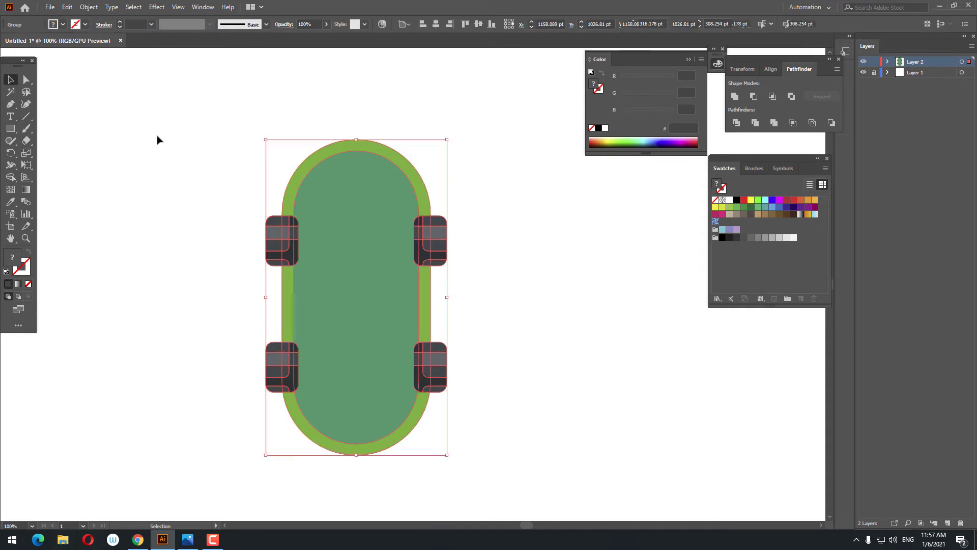
left_click(478, 24)
left_click(493, 264)
mouse_move(493, 268)
left_mouse_down()
mouse_move(456, 210)
mouse_move(496, 228)
mouse_move(480, 262)
left_mouse_up()
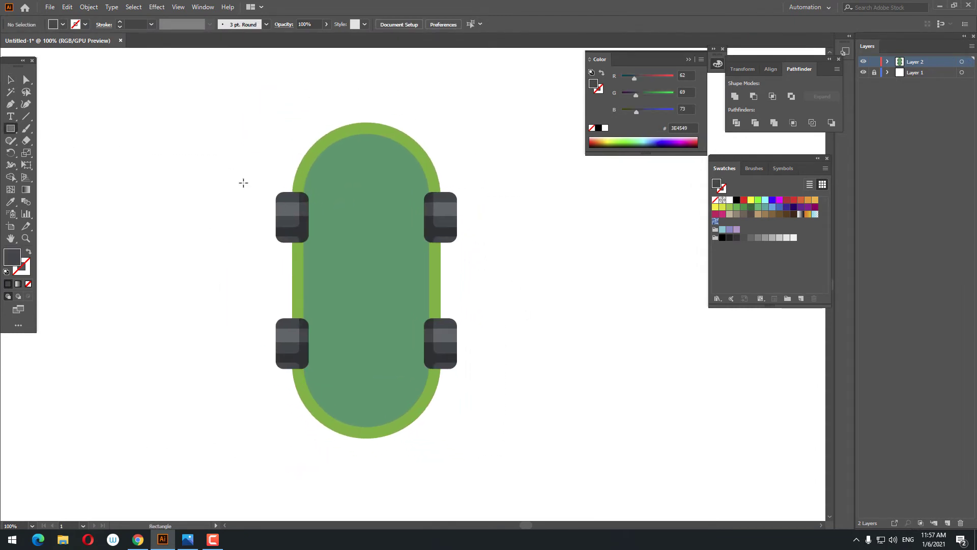
Draw a rectangle about 178 × 52 pt between the two upper wheels and fill it with 8FA2AA.
left_click_drag(315, 203, 417, 233)
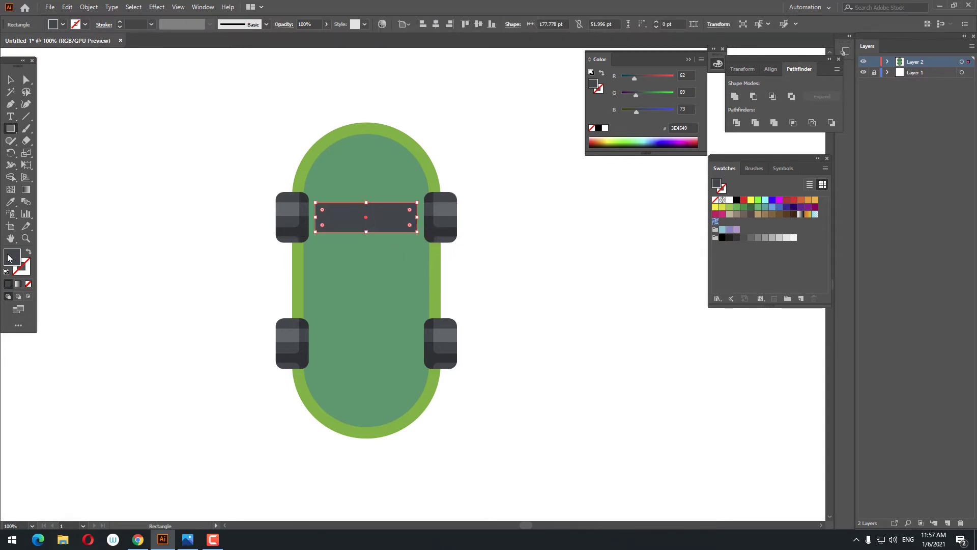
double_click(9, 259)
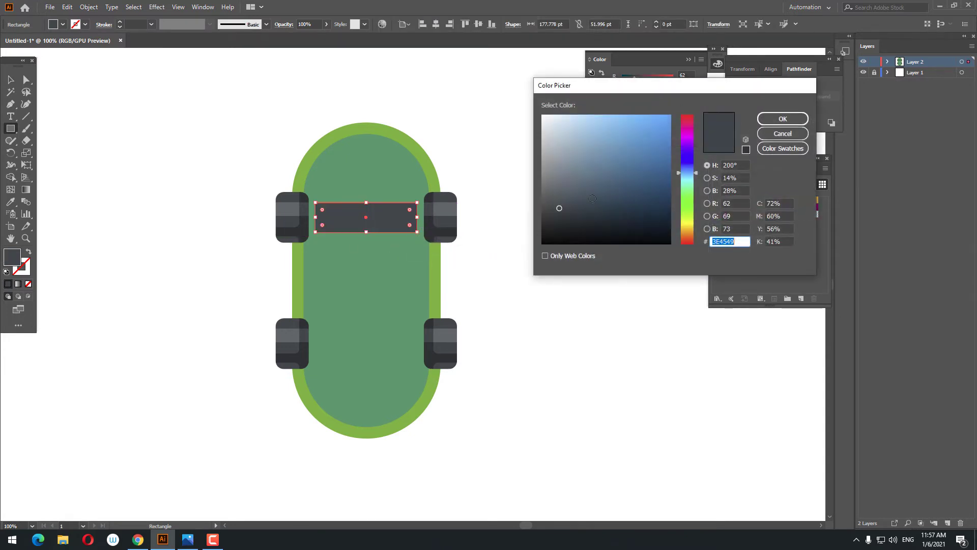
left_click(563, 157)
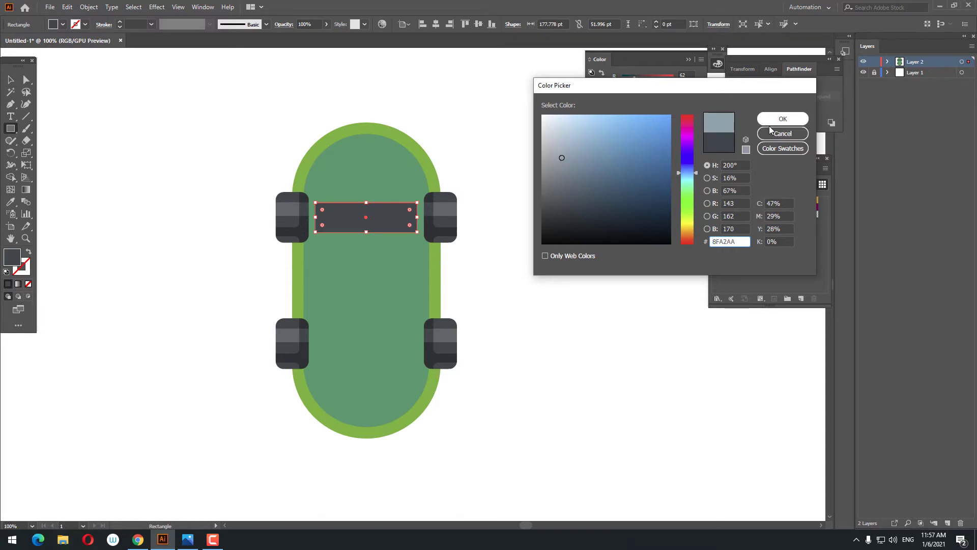
left_click(783, 119)
Resize the grey bar between the upper wheels to about 184 × 41 pt.
key("z")
left_click(379, 277)
left_click_drag(379, 276, 314, 207)
key("v")
left_click(447, 227)
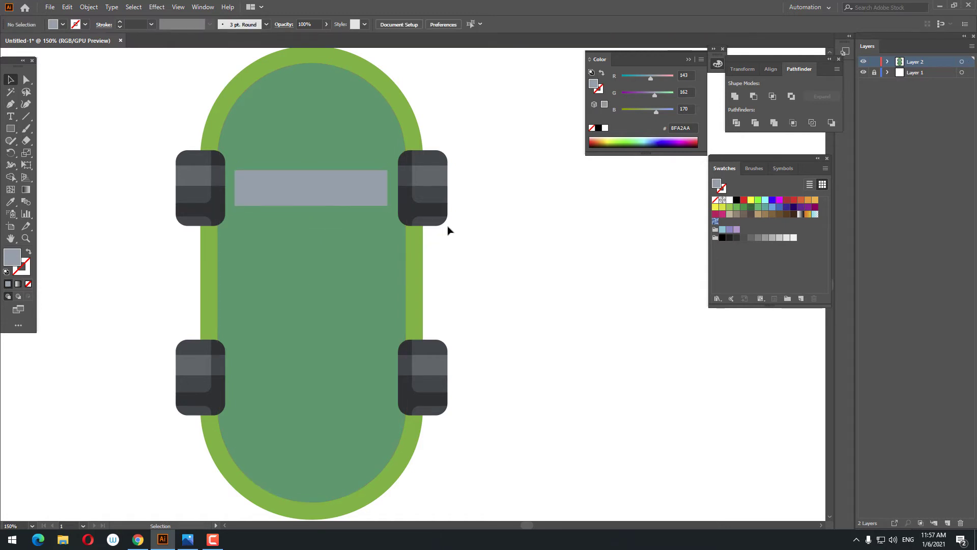
left_click(364, 196)
left_click_drag(387, 188, 391, 189)
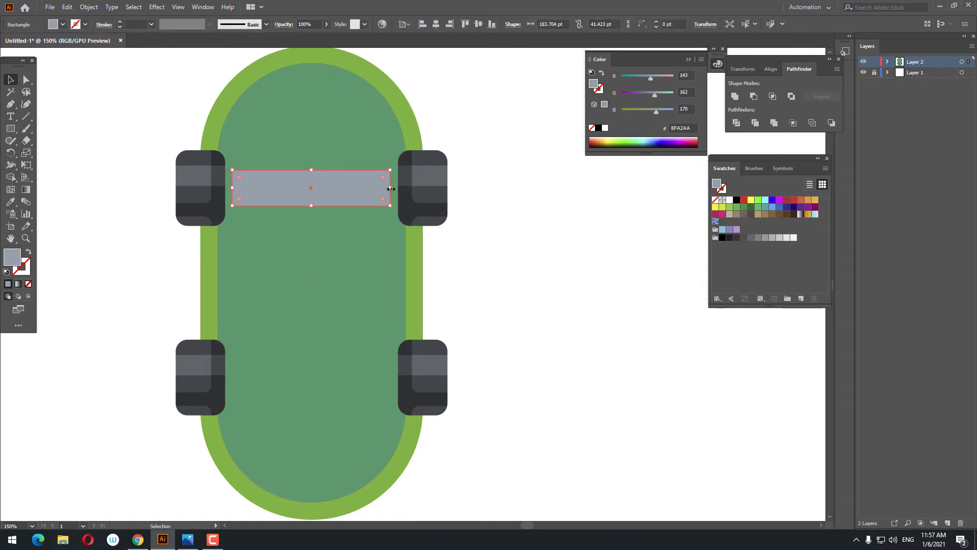
left_click(449, 218)
left_click(356, 191)
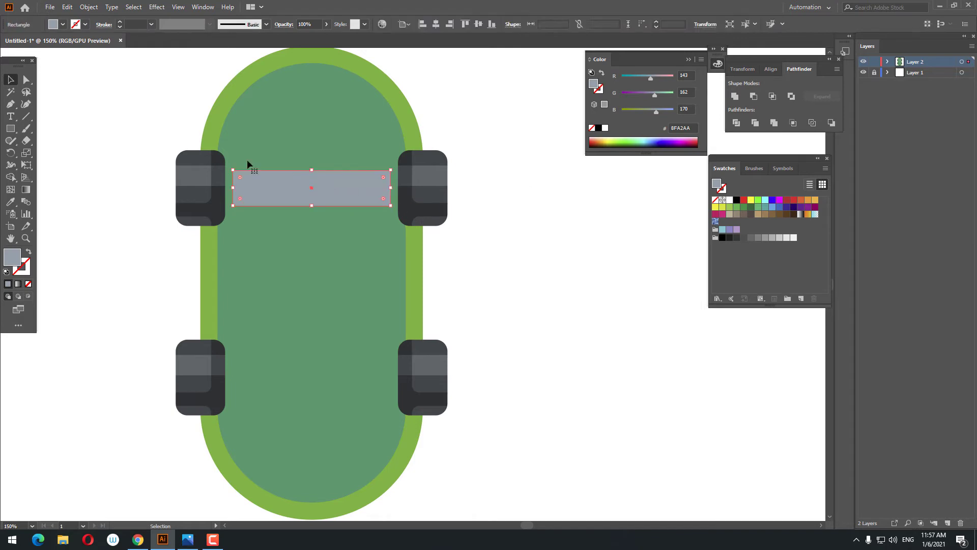
left_click(471, 283)
left_click_drag(503, 295, 539, 303)
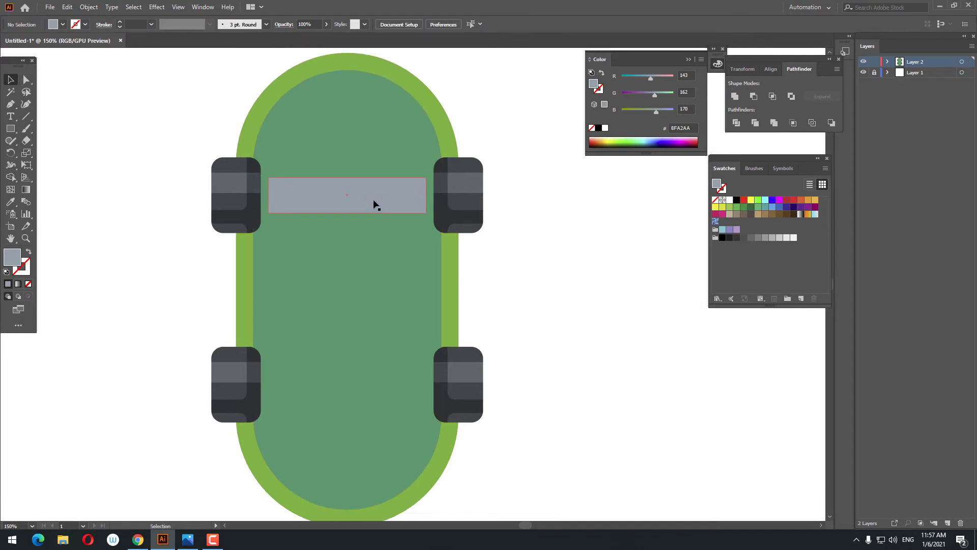
Widen the grey bar evenly on both sides to about 188 pt.
left_click(374, 202)
key("z")
left_click(396, 190)
left_click_drag(397, 231, 367, 130)
left_click(11, 82)
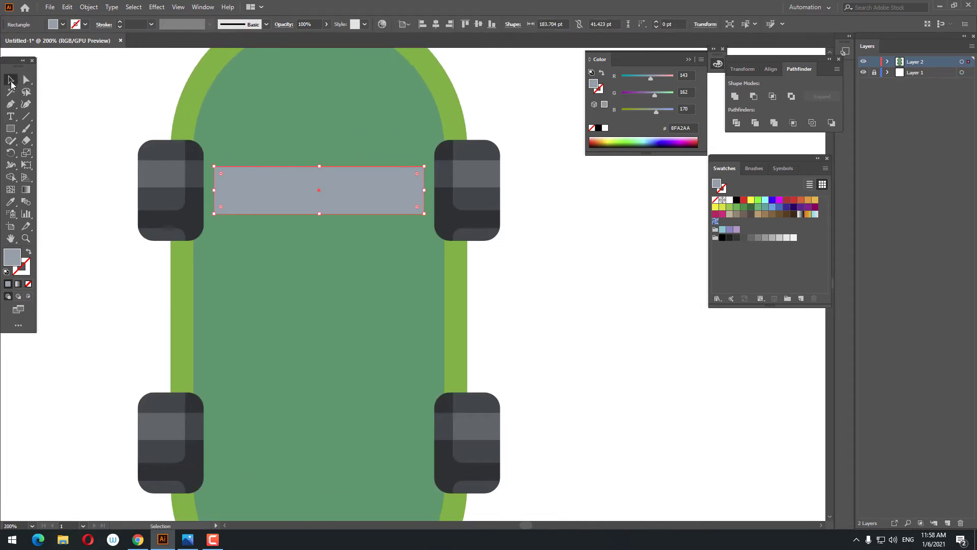
left_click_drag(424, 190, 428, 192)
left_click(548, 285)
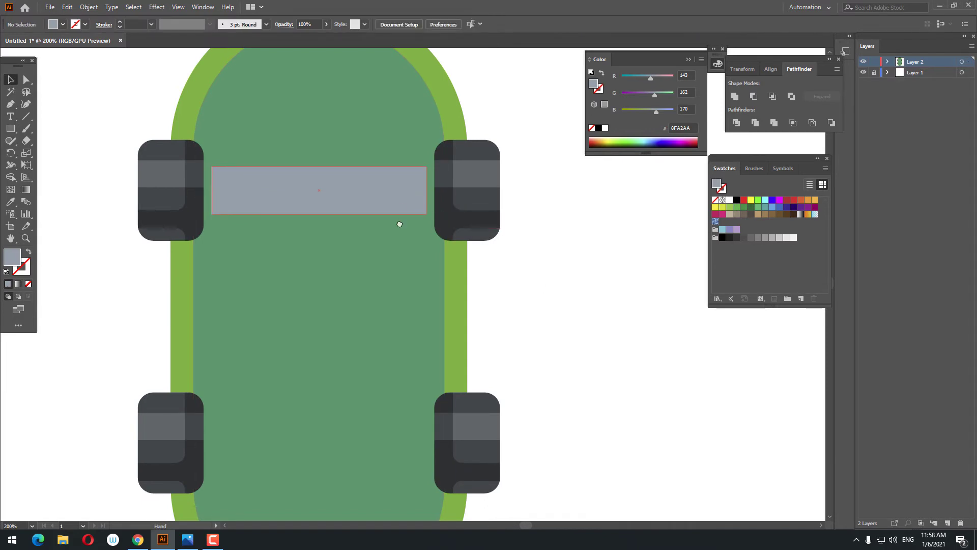
Reduce the grey bar's height evenly about its centre to about 35 pt.
scroll(397, 224, "up", 2)
key("z")
left_click(393, 227)
left_click(11, 80)
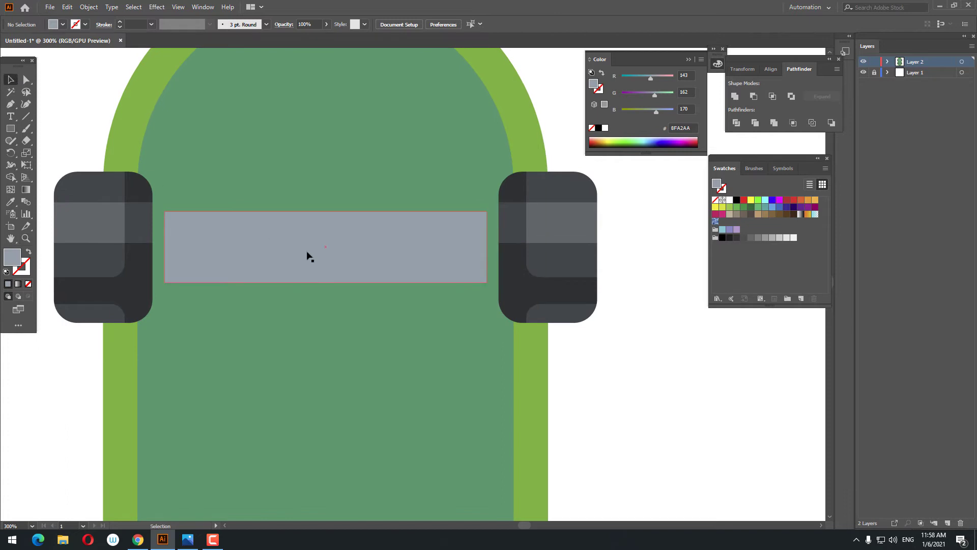
left_click(308, 255)
left_click_drag(327, 282, 327, 278)
left_click(378, 292)
left_click(366, 261)
key("m")
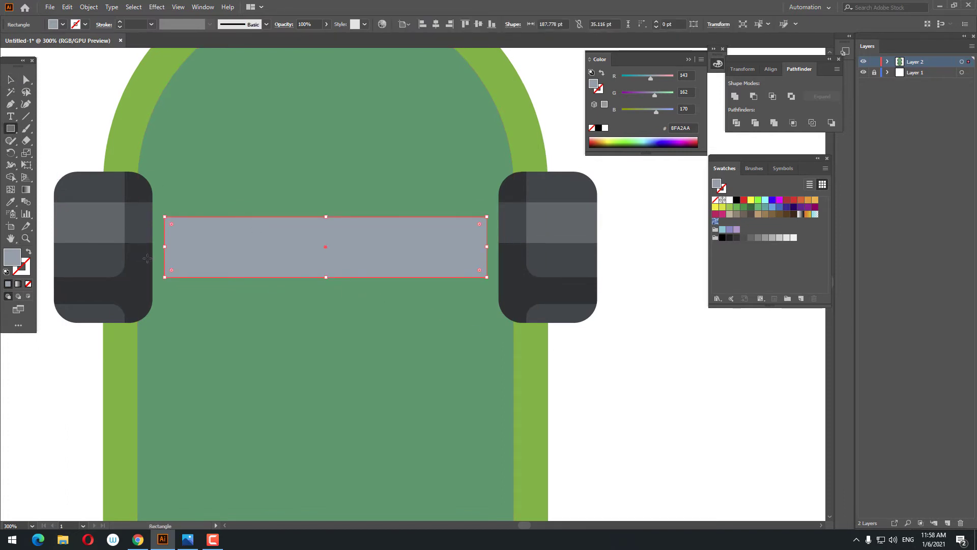
left_click(10, 80)
left_click(71, 97)
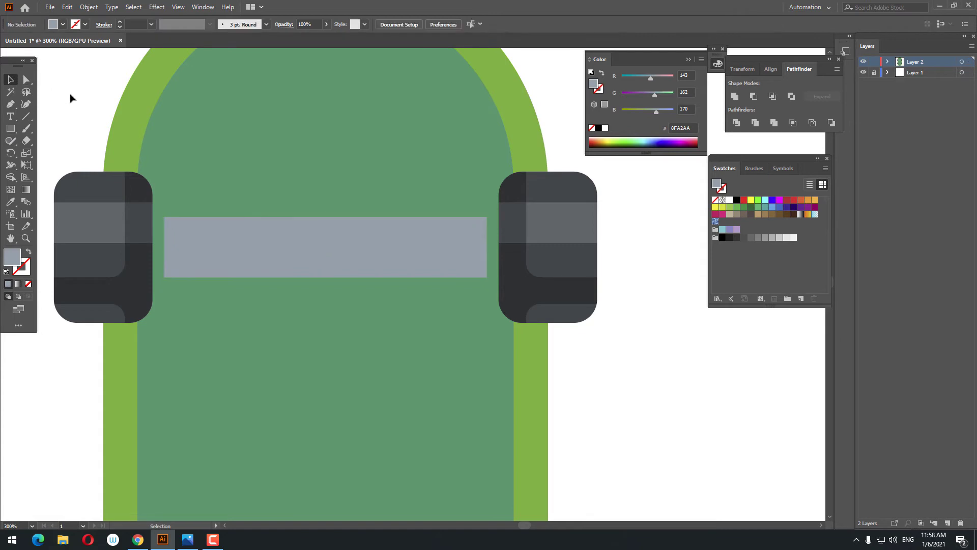
Draw a full-width strip about 188 × 10 pt across the lower part of the grey bar and fill it with 65767C.
left_click(9, 127)
left_click_drag(164, 267, 487, 249)
double_click(13, 263)
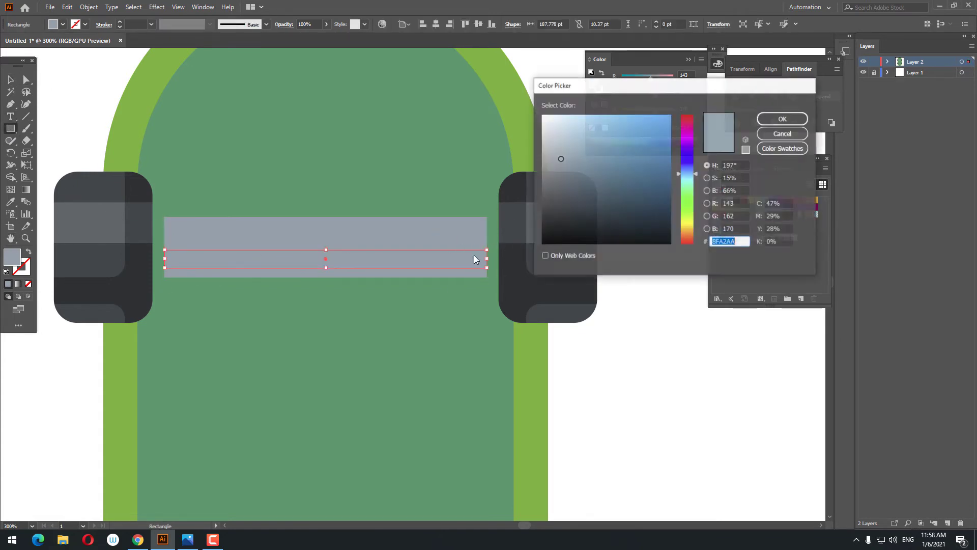
left_click_drag(563, 158, 566, 181)
left_click(782, 120)
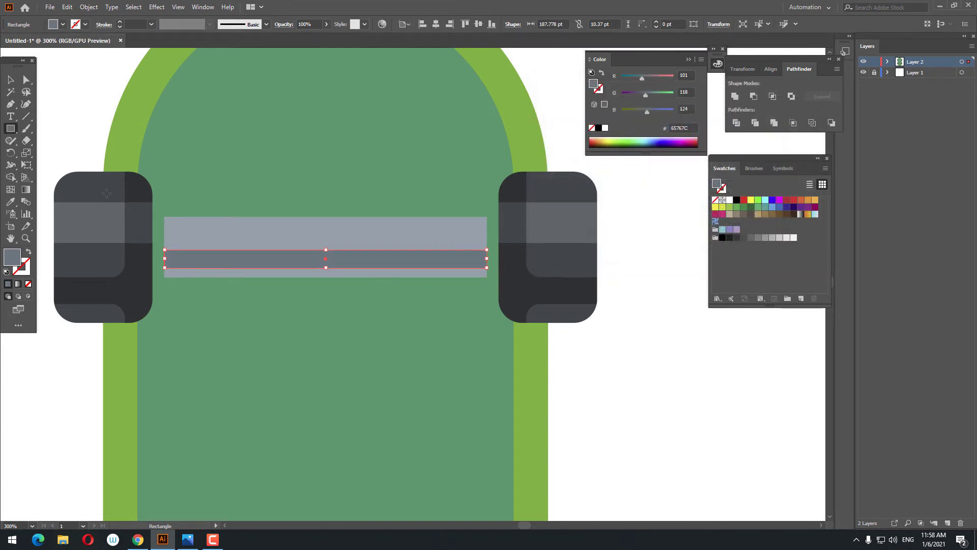
Draw a full-width highlight strip about 188 × 4.4 pt across the upper part of the grey bar and fill it with B6C2C6.
mouse_move(165, 232)
left_mouse_down()
mouse_move(514, 249)
mouse_move(487, 239)
left_mouse_up()
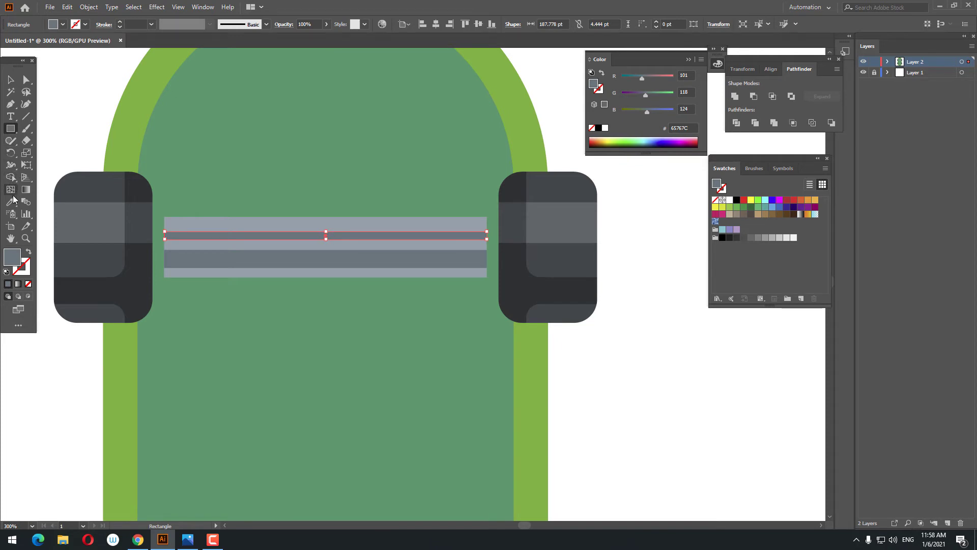
left_click(11, 201)
left_click(237, 221)
double_click(5, 263)
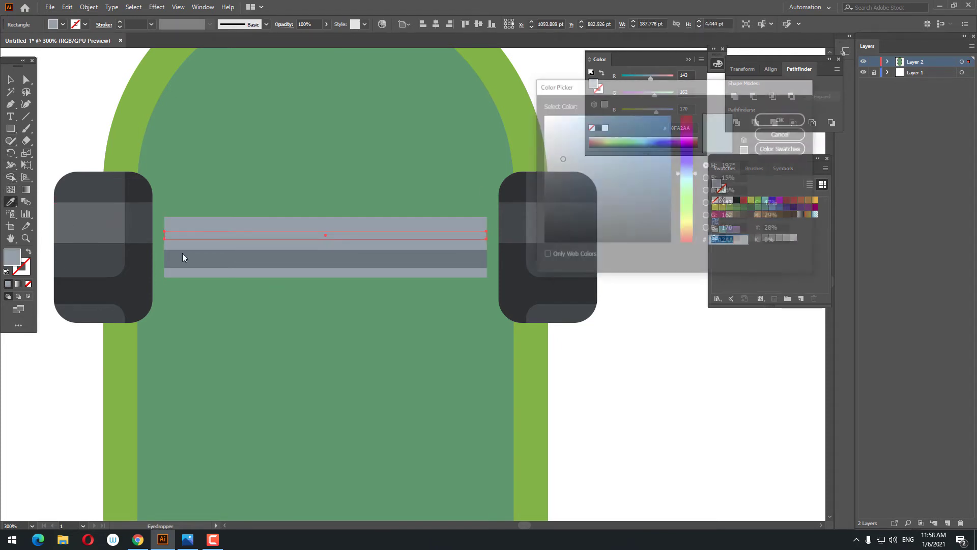
left_click_drag(559, 147, 551, 143)
left_click(770, 124)
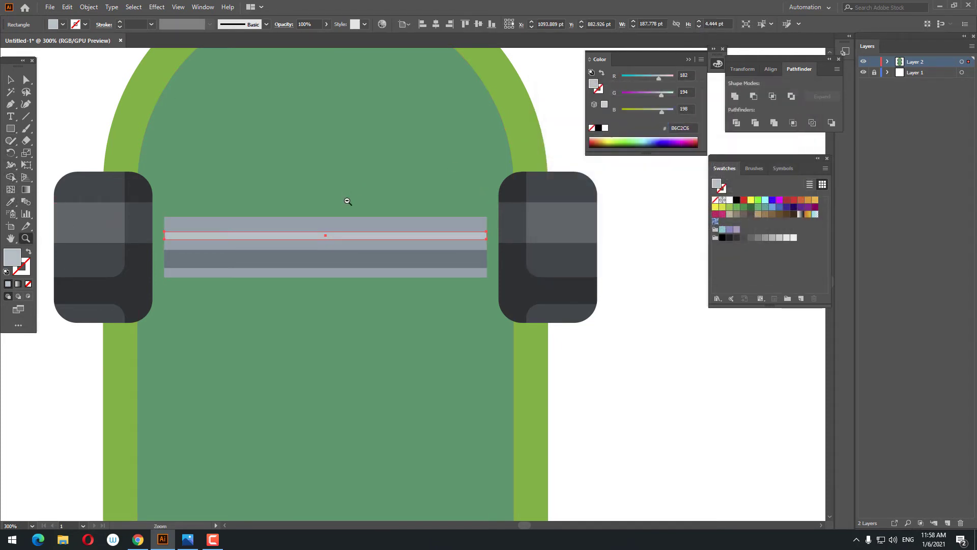
Group the grey bar between the upper wheels with its dark and light strips, leaving the green capsule shapes out.
key("z")
left_click(340, 214, "alt")
left_click(346, 251, "alt")
left_click_drag(346, 251, 312, 212)
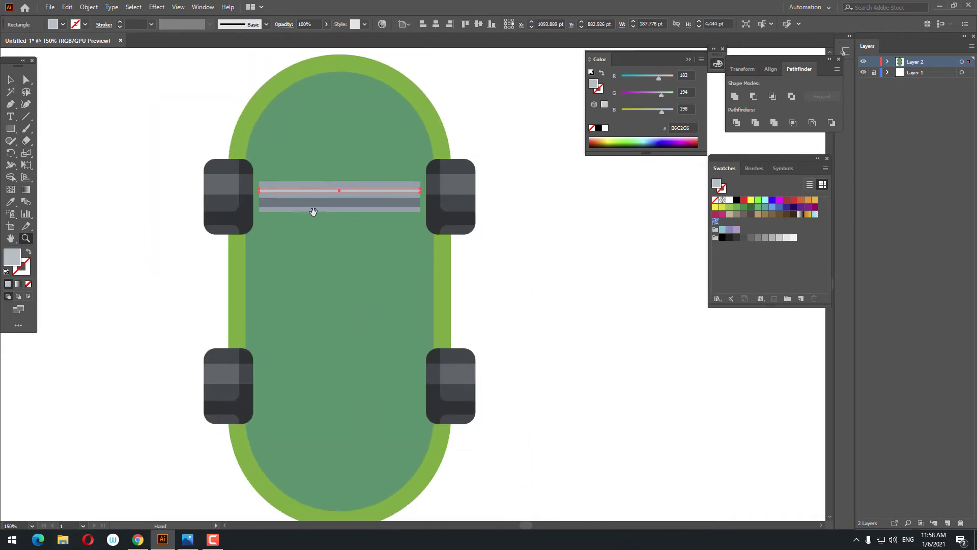
left_click(13, 81)
left_click(552, 285)
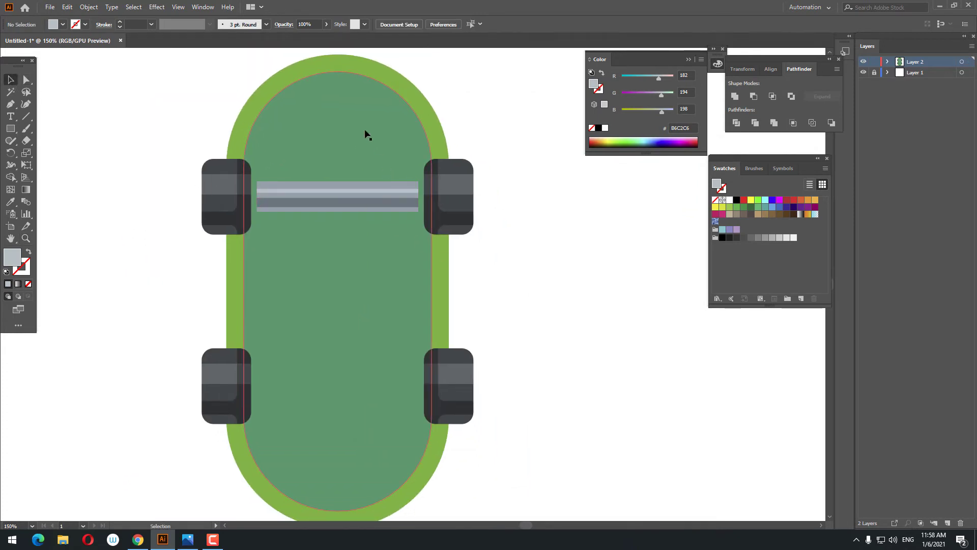
scroll(361, 142, "up", 2)
right_click(408, 155)
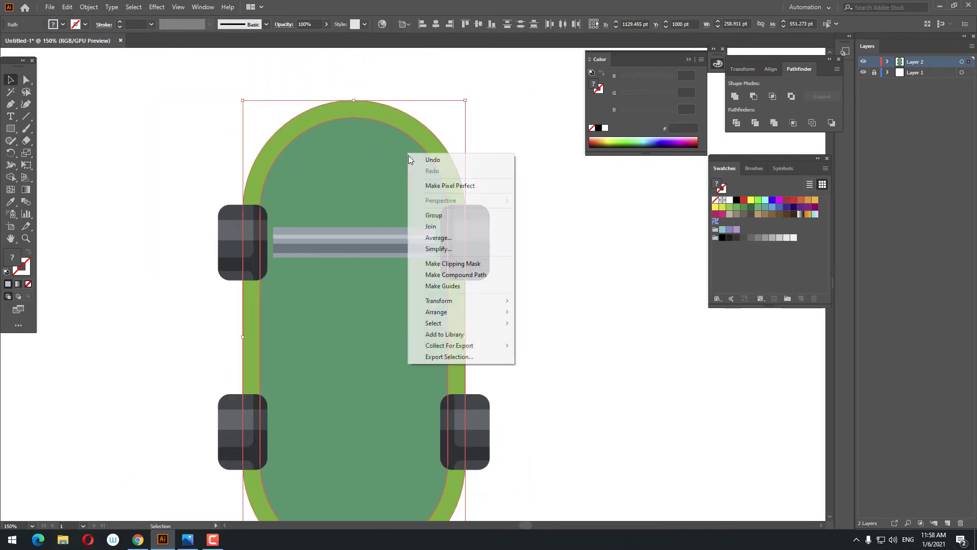
left_click(459, 226)
left_click(377, 100)
left_click(392, 224)
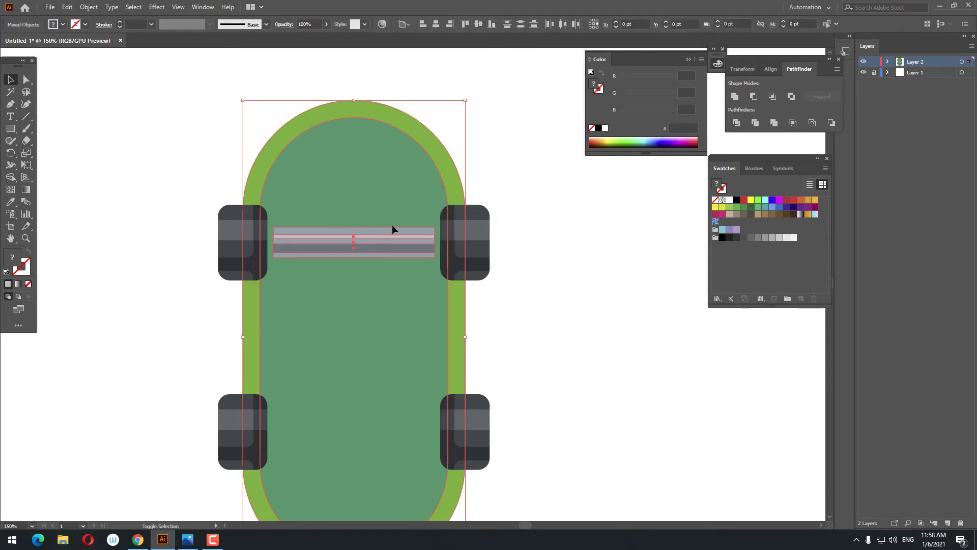
left_click(385, 251)
right_click(385, 243)
left_click(436, 304)
scroll(585, 364, "down", 2)
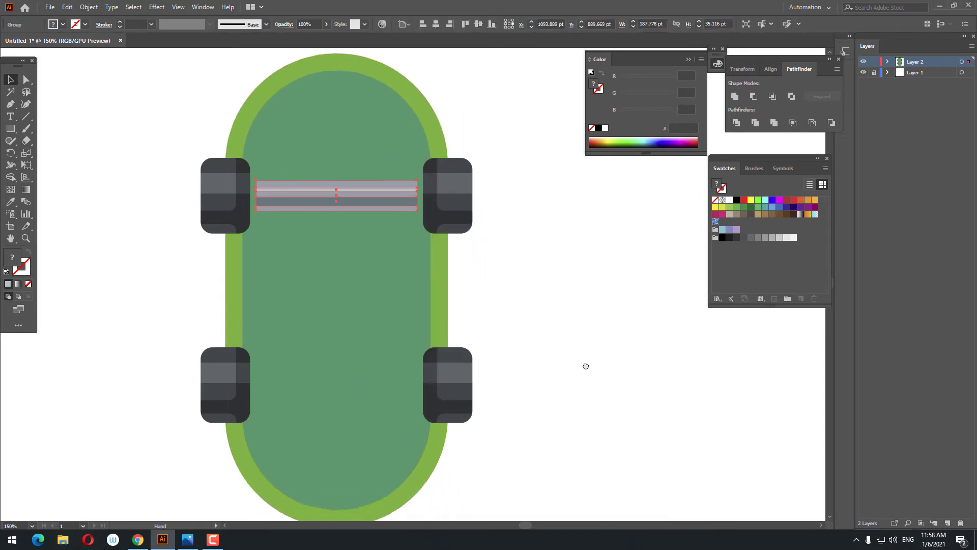
Duplicate the grouped axle bar in place and move one copy straight down between the two lower wheels.
left_click(67, 7)
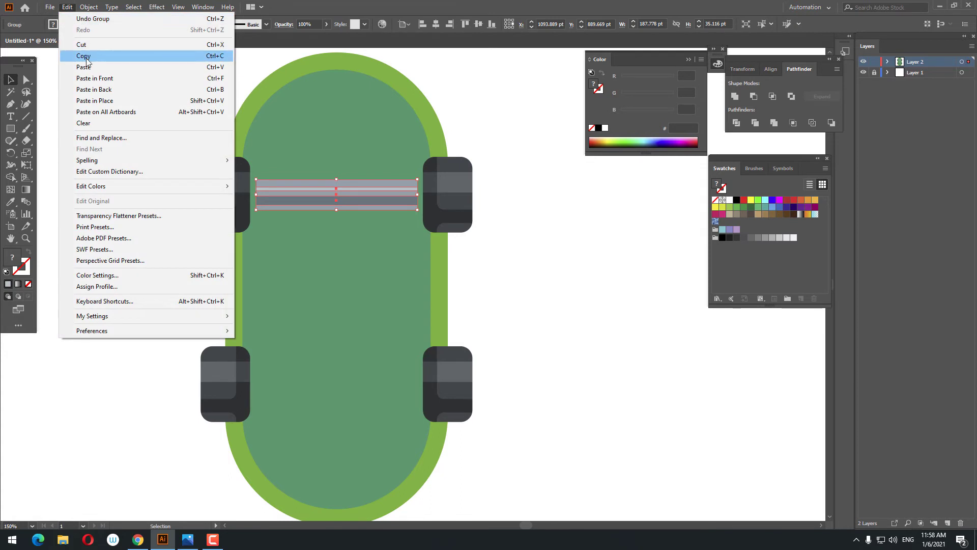
left_click(102, 56)
left_click(67, 7)
left_click(102, 78)
left_click(428, 254)
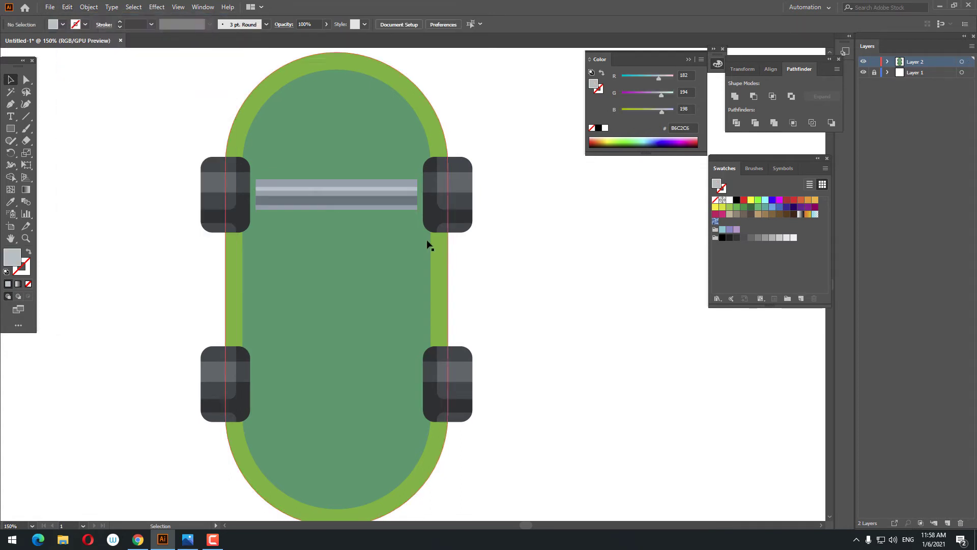
left_click_drag(371, 203, 364, 386)
left_click(567, 433)
left_click_drag(500, 394, 471, 373)
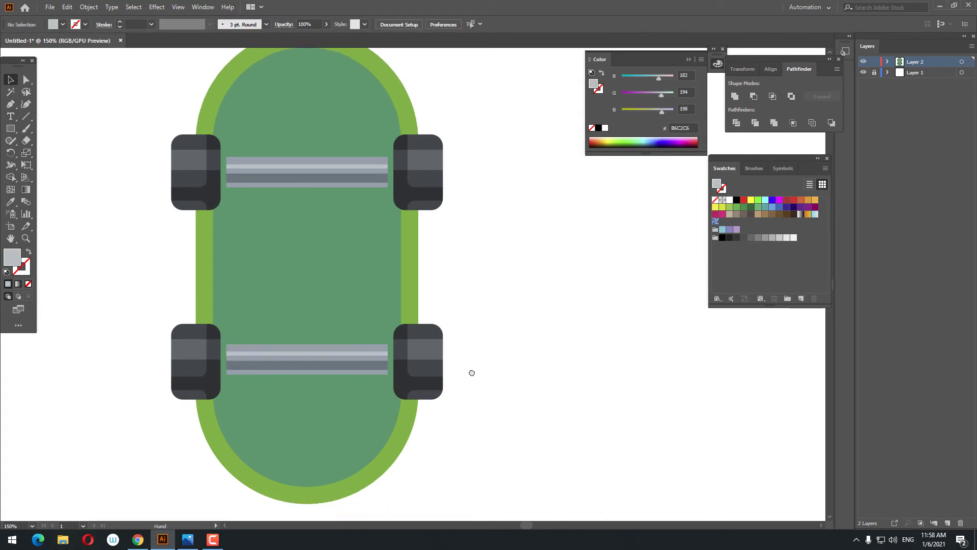
Draw a rectangle about 97 × 91 pt over the upper axle bar, fill it with the bar's dark grey 65767C, and centre it horizontally.
left_click_drag(453, 277, 487, 328)
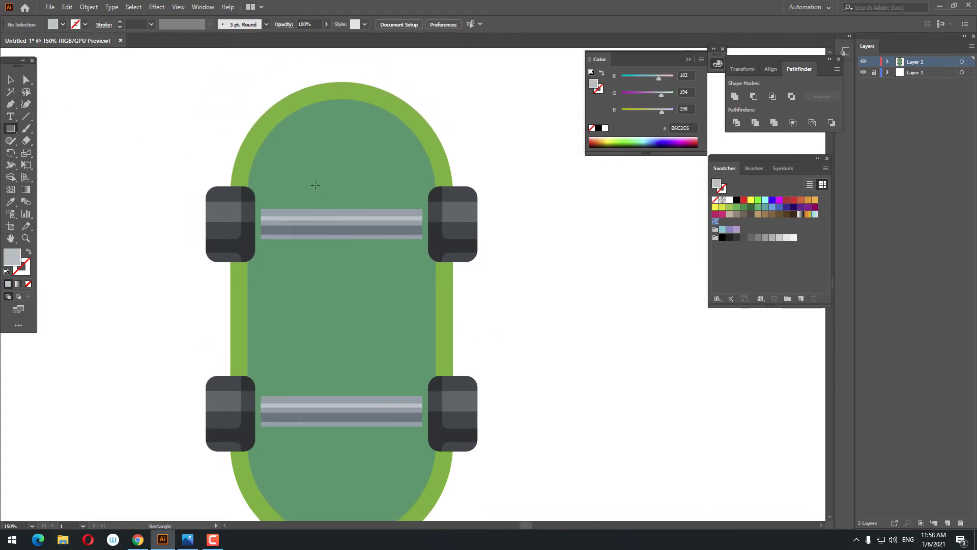
left_click_drag(307, 182, 390, 261)
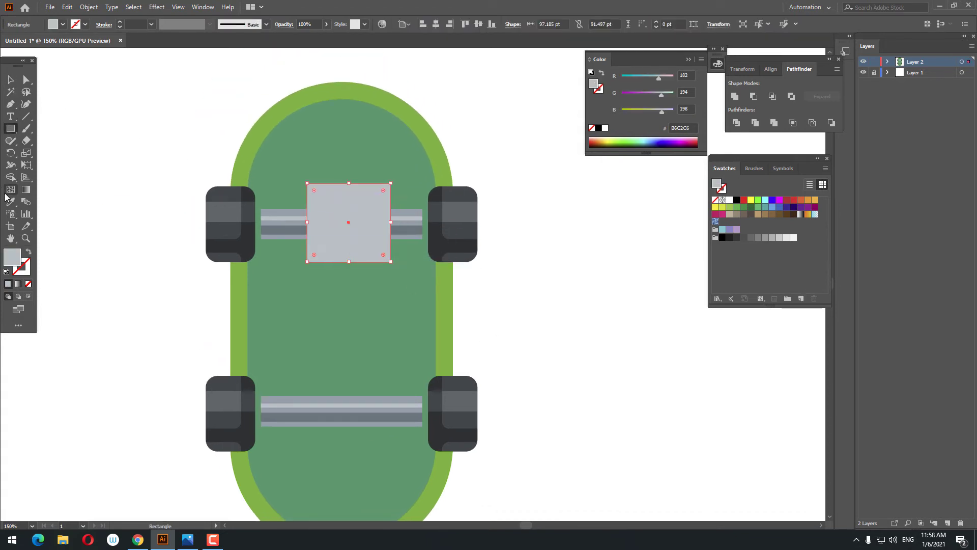
left_click(9, 201)
left_click(412, 230)
left_click(20, 82)
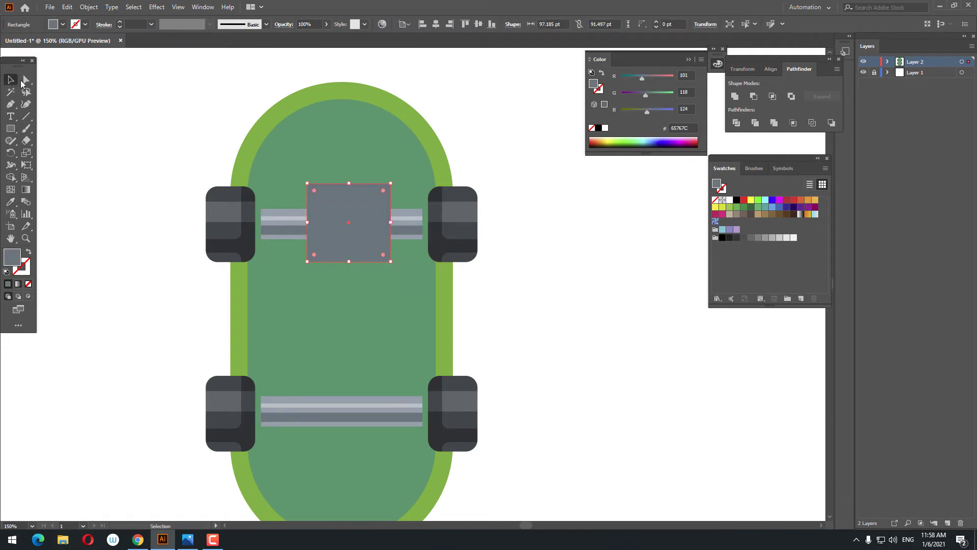
left_click(435, 24)
Restack the dark grey rectangle behind the upper axle bar but in front of the green capsule using Send to Back and Bring Forward.
right_click(338, 204)
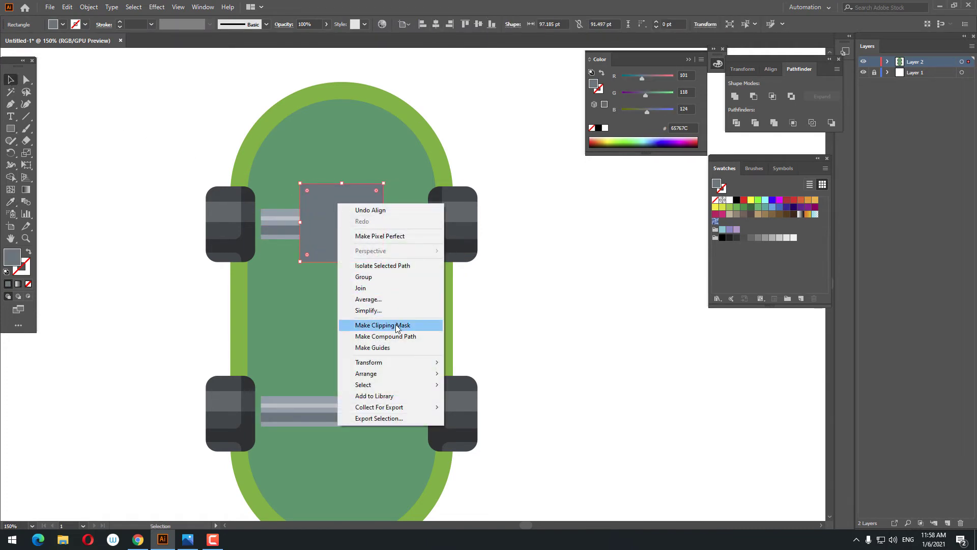
mouse_move(407, 373)
left_click(534, 411)
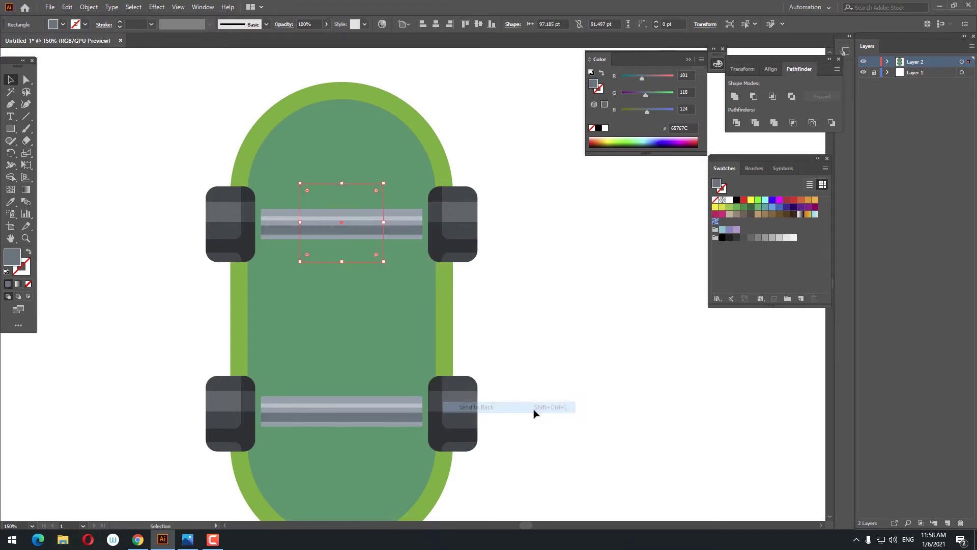
right_click(392, 210)
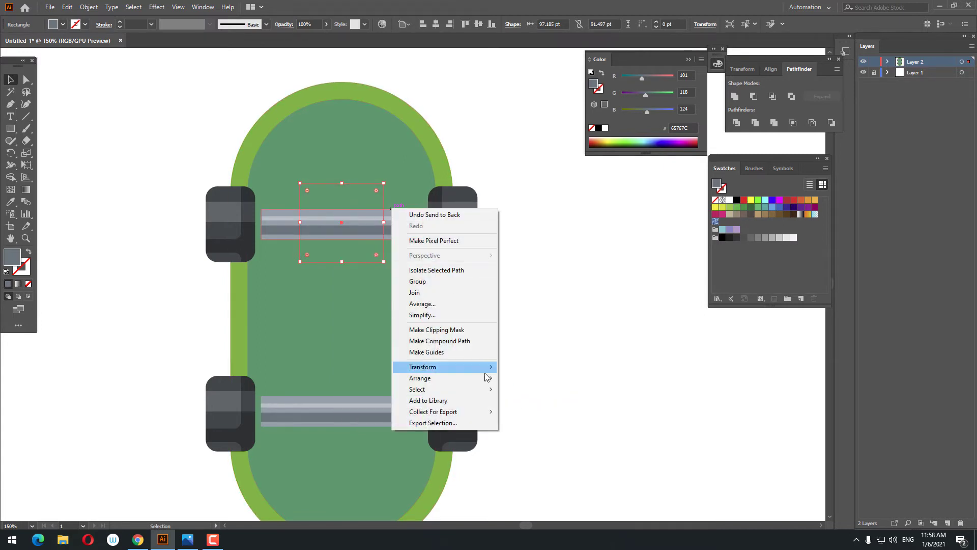
mouse_move(484, 381)
left_click(531, 389)
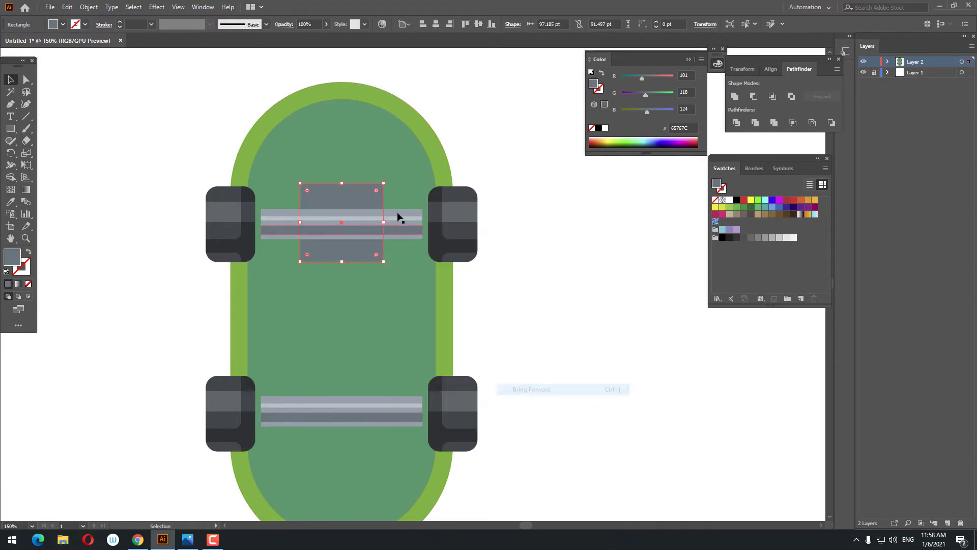
left_click(545, 286)
left_click(353, 200)
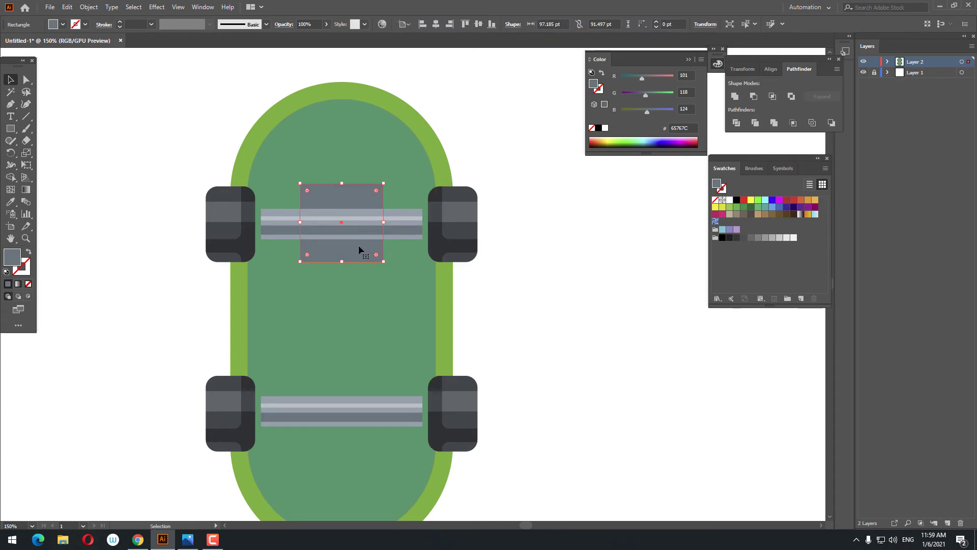
Try rounding the dark grey rectangle's corners to a 45.75 pt radius, and undo the rounding.
mouse_move(520, 294)
left_mouse_down()
mouse_move(562, 274)
mouse_move(529, 286)
left_mouse_up()
left_click(29, 80)
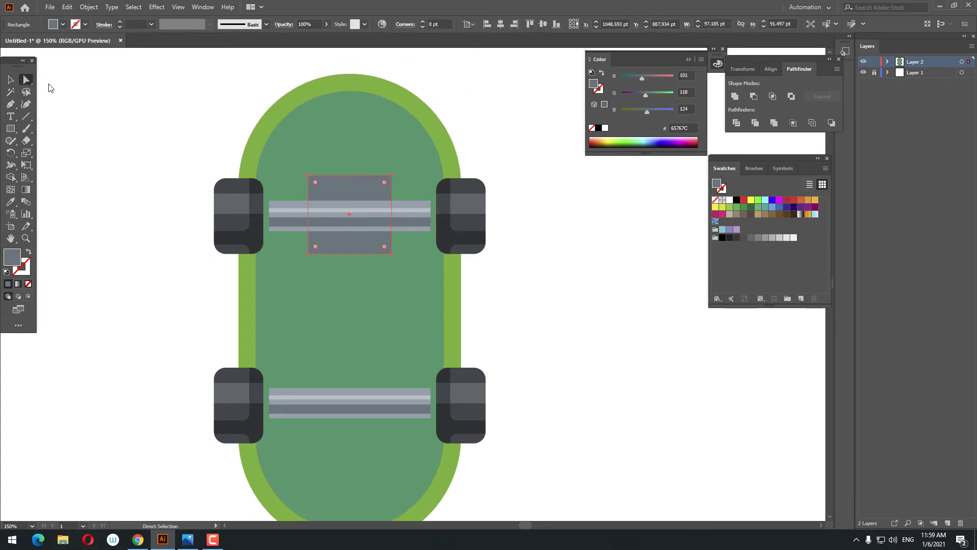
left_click_drag(316, 182, 273, 375)
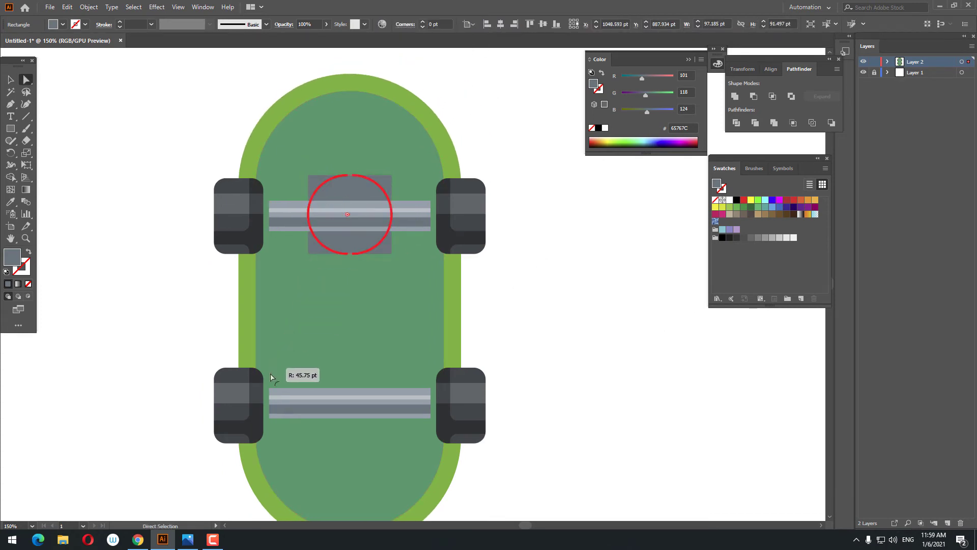
mouse_move(546, 365)
left_mouse_down()
mouse_move(551, 346)
mouse_move(544, 366)
left_mouse_up()
key("ctrl+z")
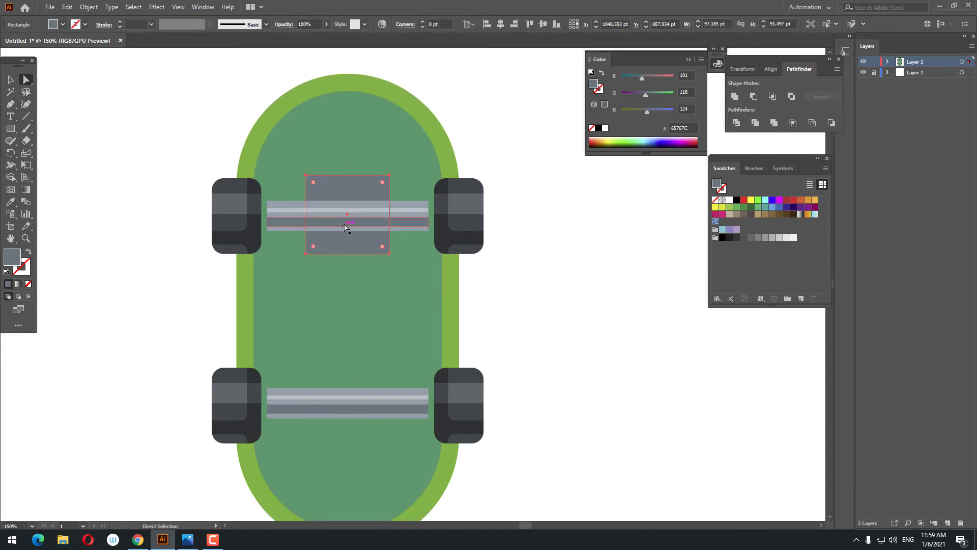
left_click_drag(345, 227, 358, 261)
left_click(12, 80)
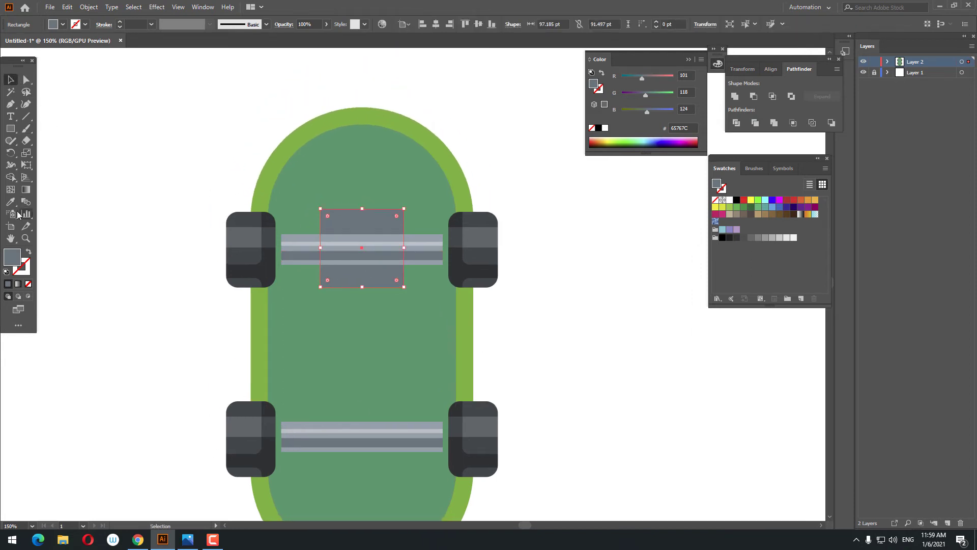
Move the dark grey rectangle slightly down so it is vertically centred on the upper axle bar.
key("z")
left_click(390, 246)
left_click_drag(421, 284, 380, 221)
left_click(381, 222)
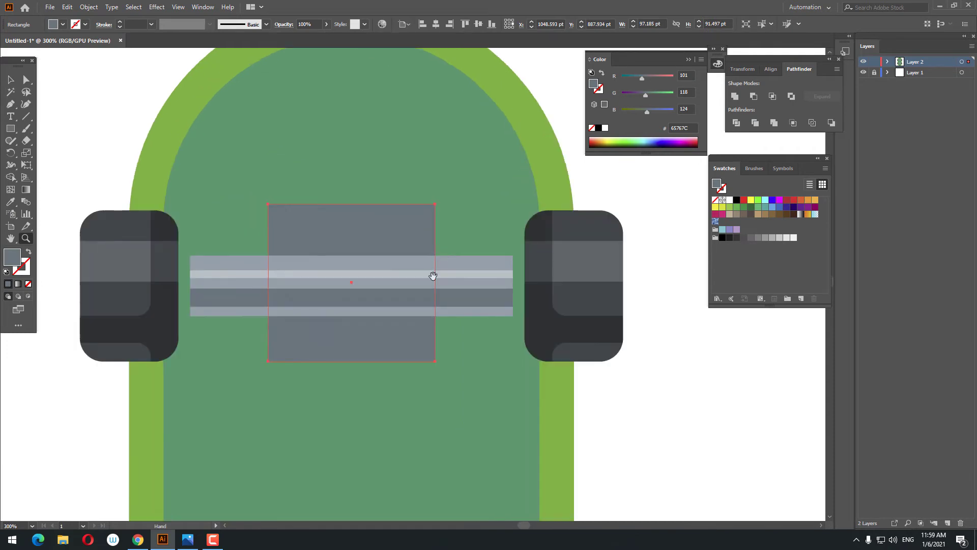
left_click_drag(433, 273, 409, 228)
left_click(11, 129)
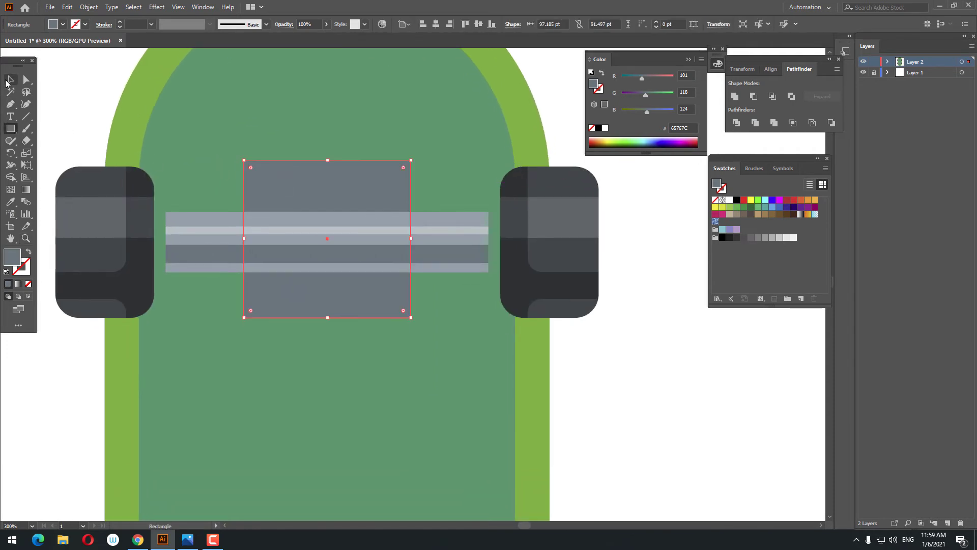
left_click(9, 80)
left_click(687, 365)
left_click(391, 292)
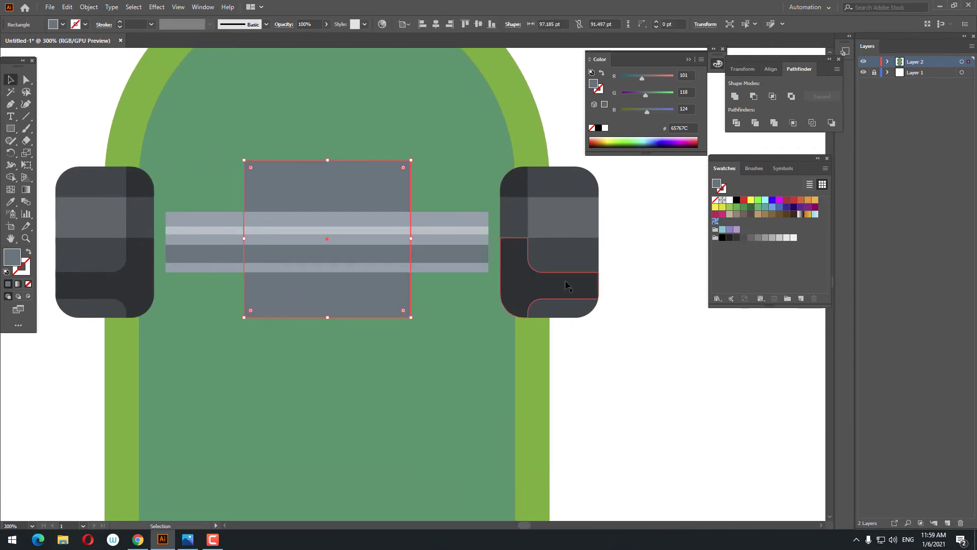
left_click_drag(389, 194, 390, 201)
left_click(655, 350)
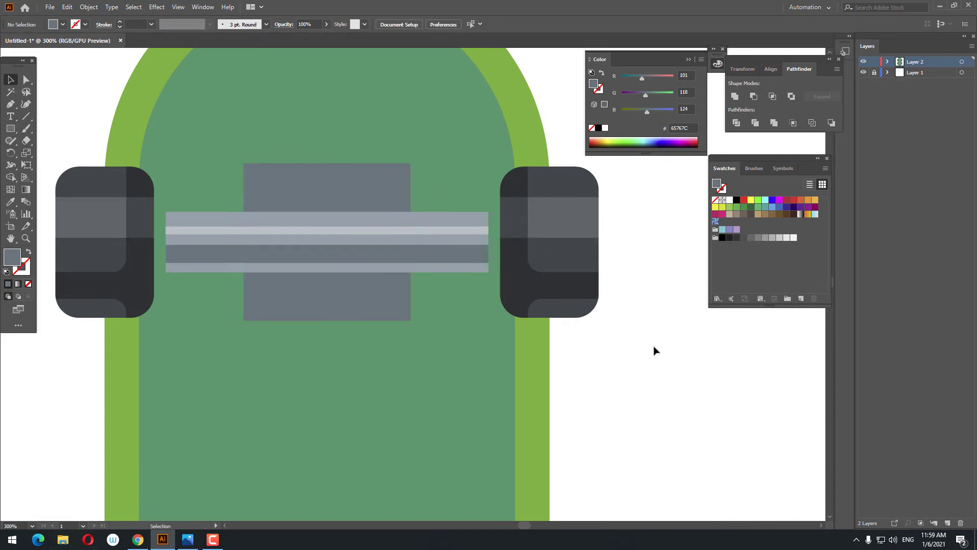
Draw a strip about 97 × 20 pt along the dark grey rectangle's upper edge and fill it with the axle bar's 8FA2AA.
key("z")
left_click(530, 300, "alt")
left_click(529, 300, "alt")
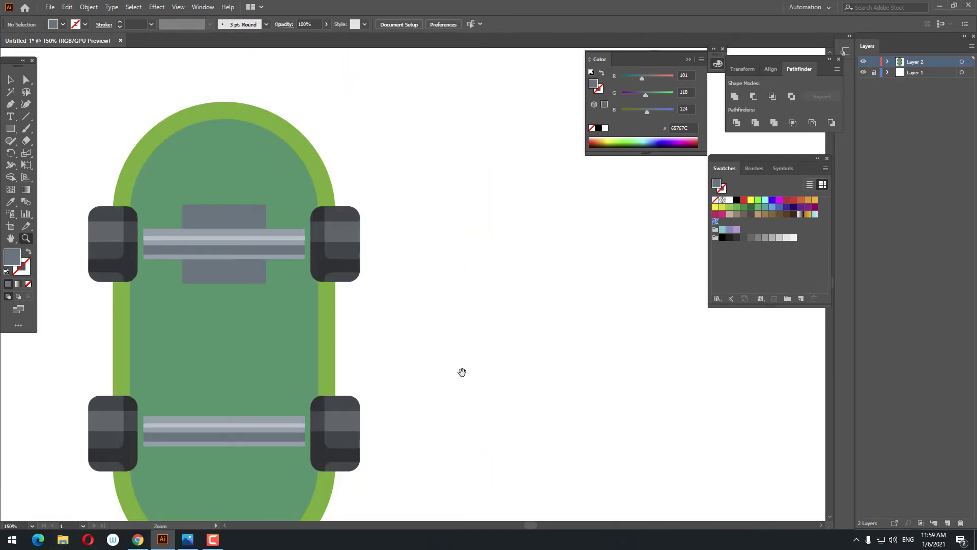
left_click_drag(463, 371, 553, 370)
left_click(418, 216)
left_click(418, 215)
left_click_drag(417, 342, 426, 180)
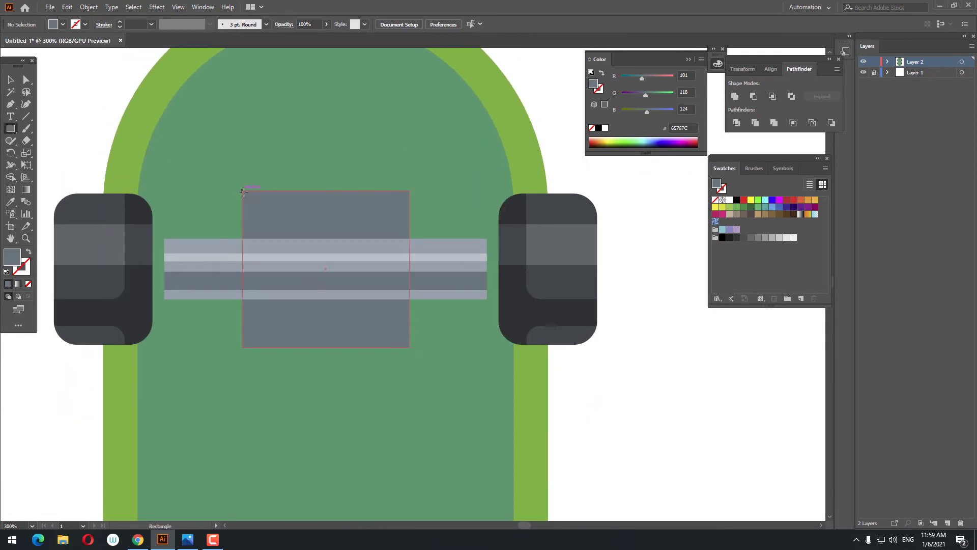
left_click_drag(243, 191, 409, 224)
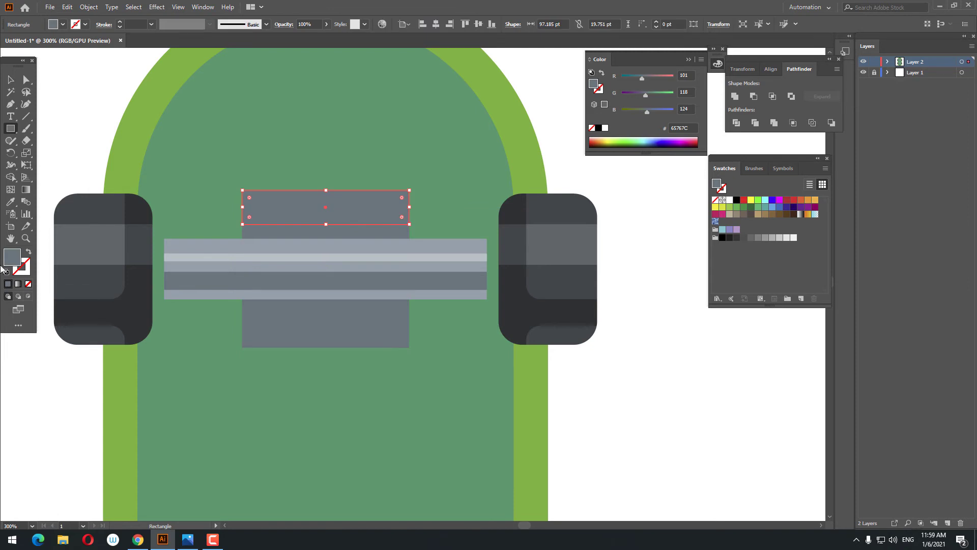
left_click(11, 203)
left_click(208, 239)
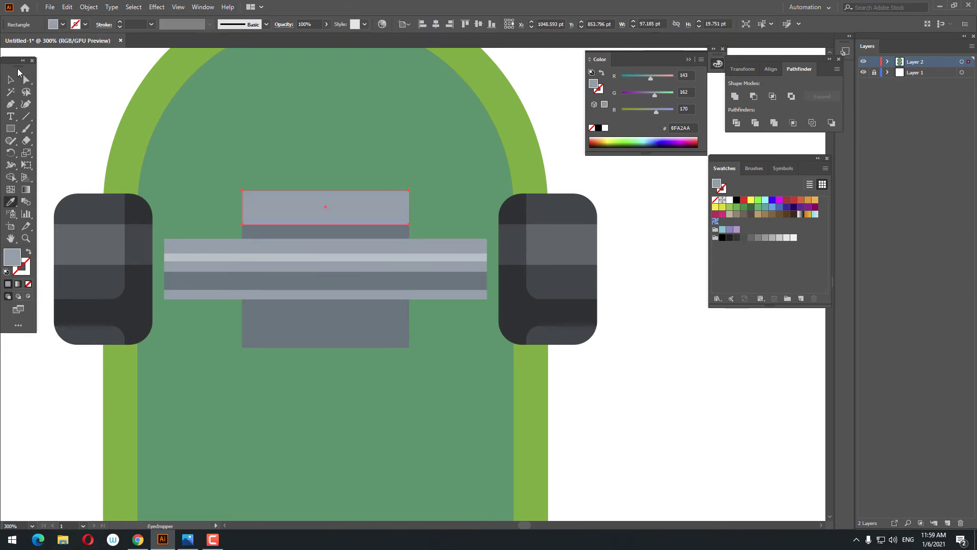
Copy the light grey strip in front and move the copy down to the dark grey rectangle's lower edge.
left_click(12, 79)
right_click(288, 199)
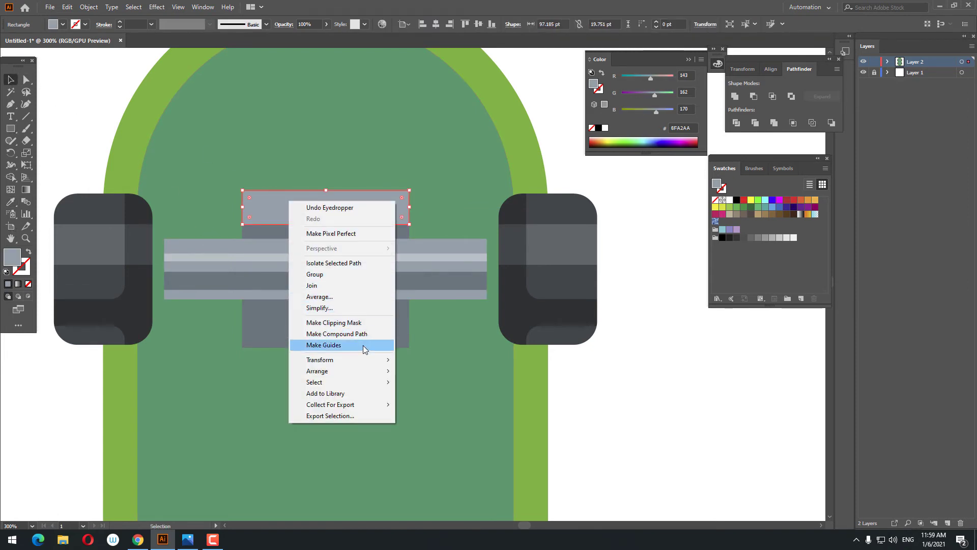
left_click(67, 6)
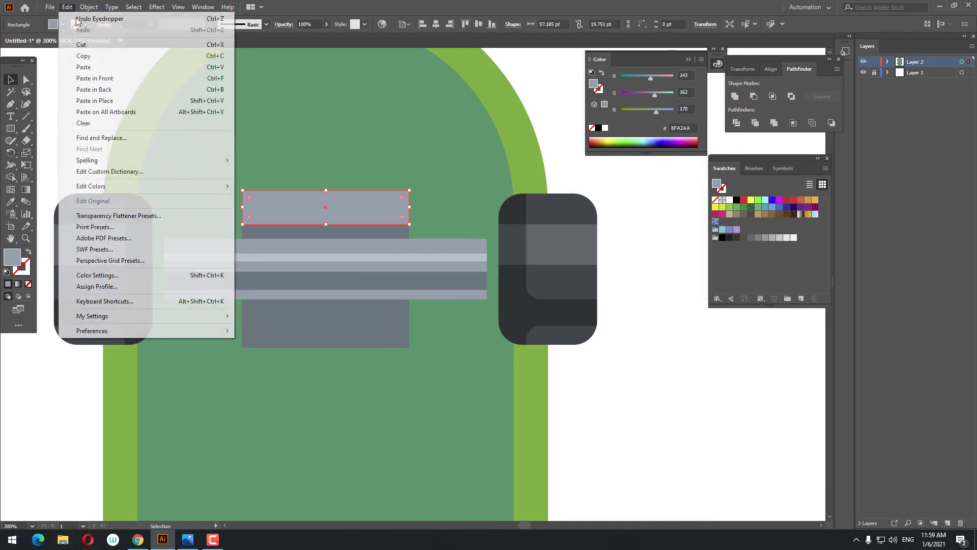
left_click(108, 81)
left_click_drag(373, 209, 372, 327)
scroll(665, 393, "down", 2)
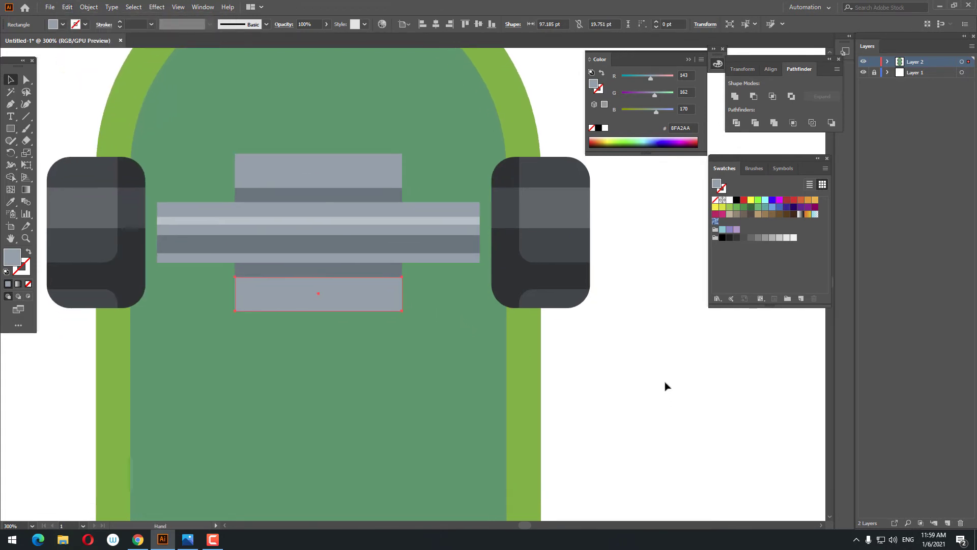
left_click(665, 387)
Draw a highlight strip about 97 × 4 pt along the mounting plate's upper edge and fill it with the axle highlight's B6C2C6.
left_click_drag(671, 351, 680, 375)
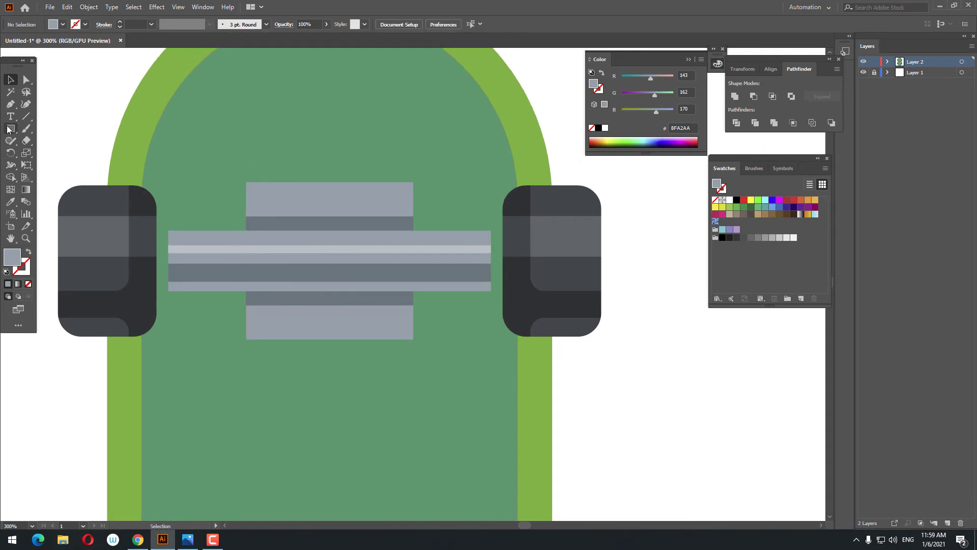
left_click_drag(245, 182, 414, 188)
left_click(10, 208)
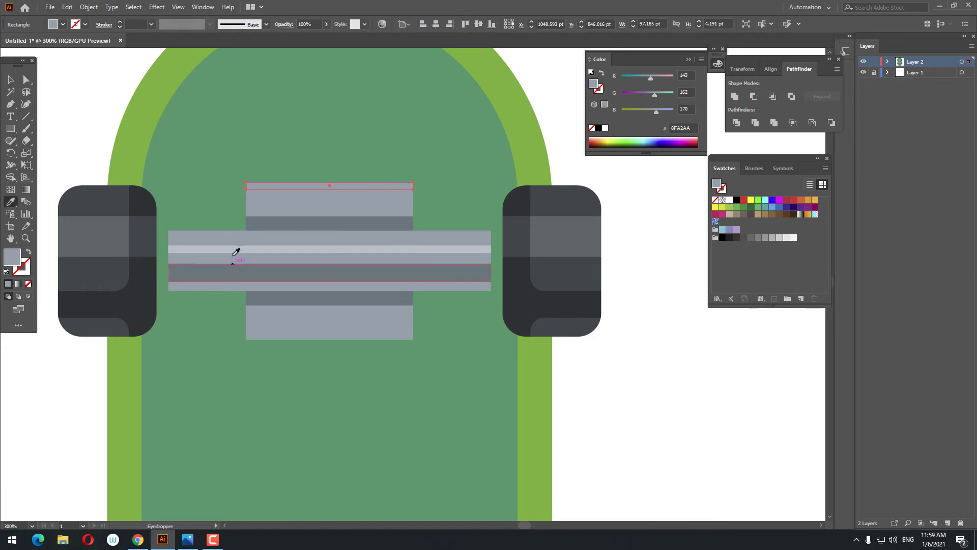
left_click(236, 249)
Group the dark grey rectangle, its two light grey strips and the thin highlight into one mounting plate.
key("z")
left_click(333, 274, "alt")
left_click(334, 275, "alt")
left_click_drag(410, 390, 303, 304)
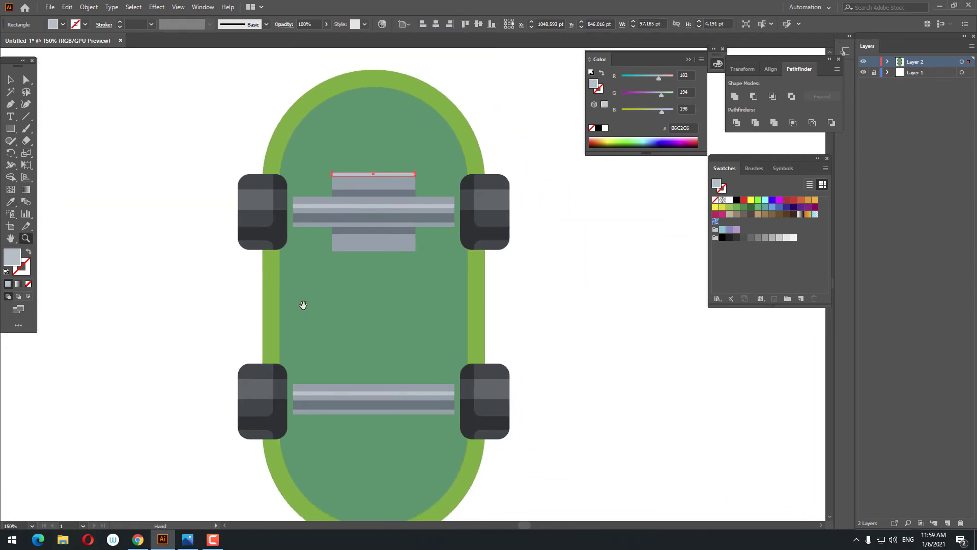
left_click(10, 80)
left_click(374, 194, "shift")
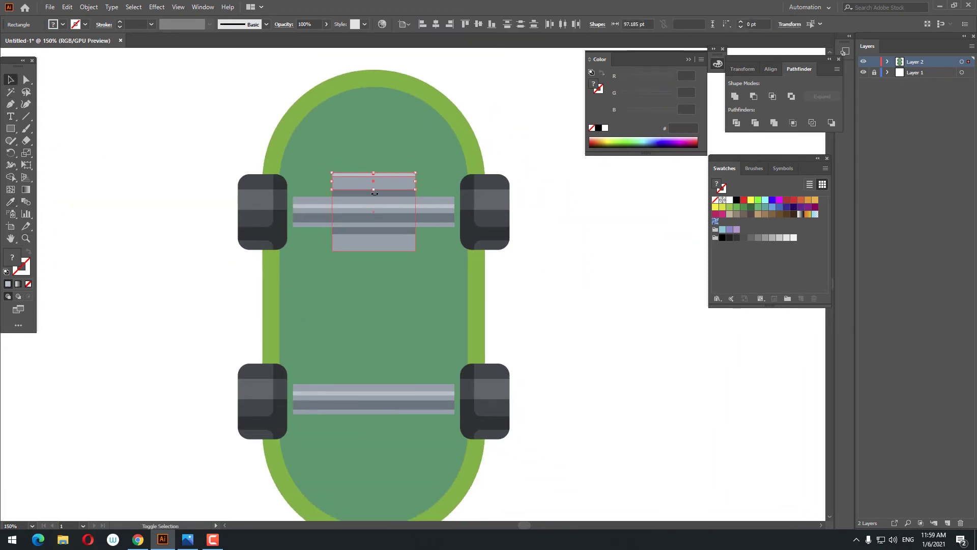
right_click(404, 245)
left_click(442, 308)
Send the grouped mounting plate backward until it sits behind the upper axle bar.
scroll(344, 172, "down", 2)
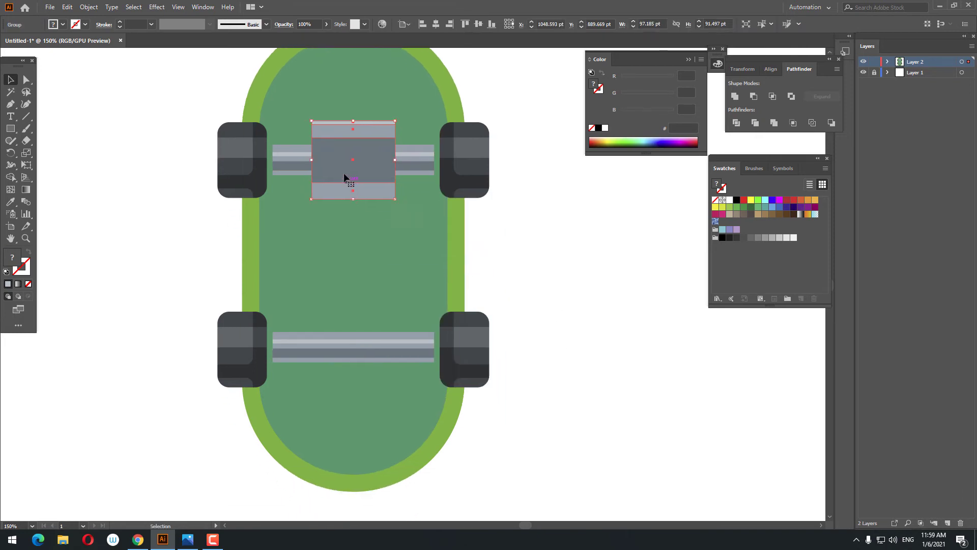
right_click(344, 175)
mouse_move(415, 297)
left_click(509, 319)
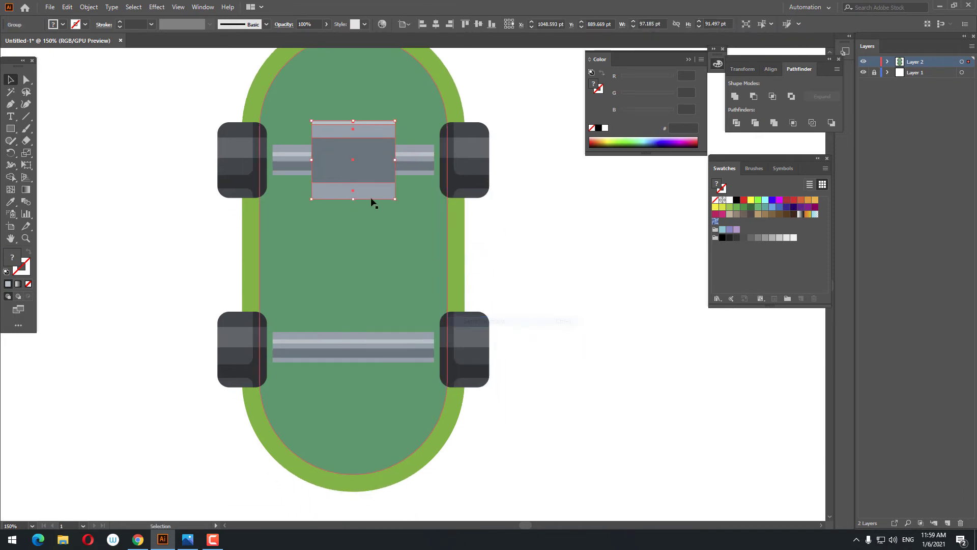
right_click(364, 180)
mouse_move(448, 304)
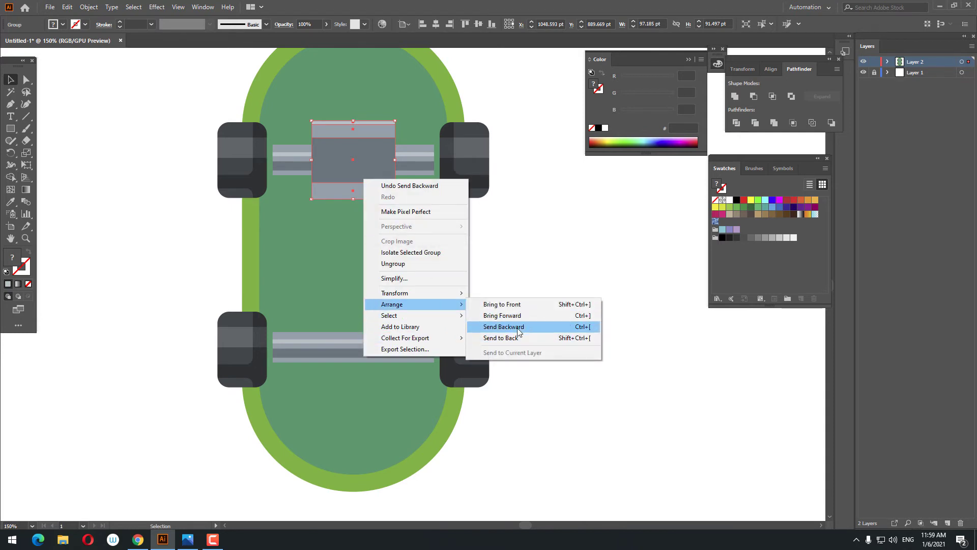
left_click(517, 329)
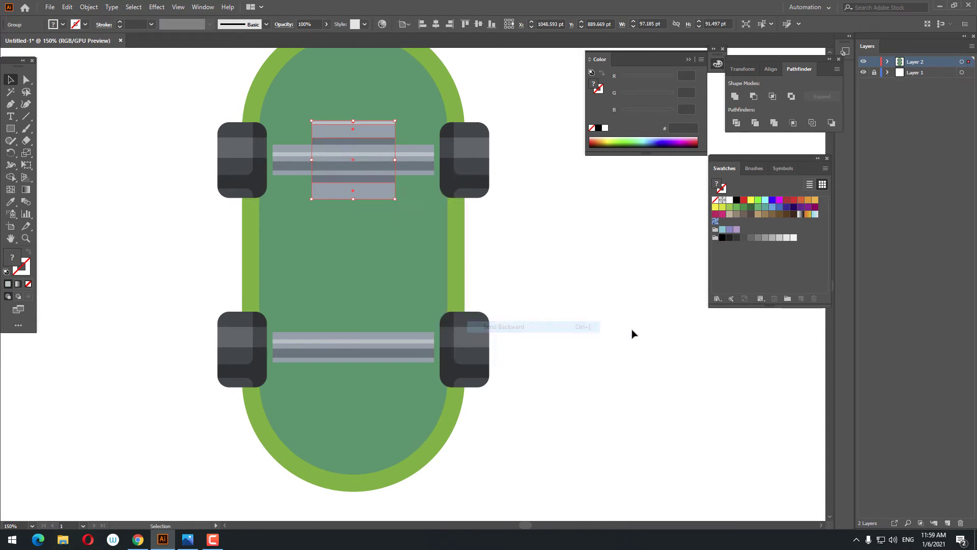
Copy the mounting plate group in front and move the copy down onto the lower axle bar.
left_click(71, 7)
left_click(94, 56)
left_click(68, 8)
left_click(102, 78)
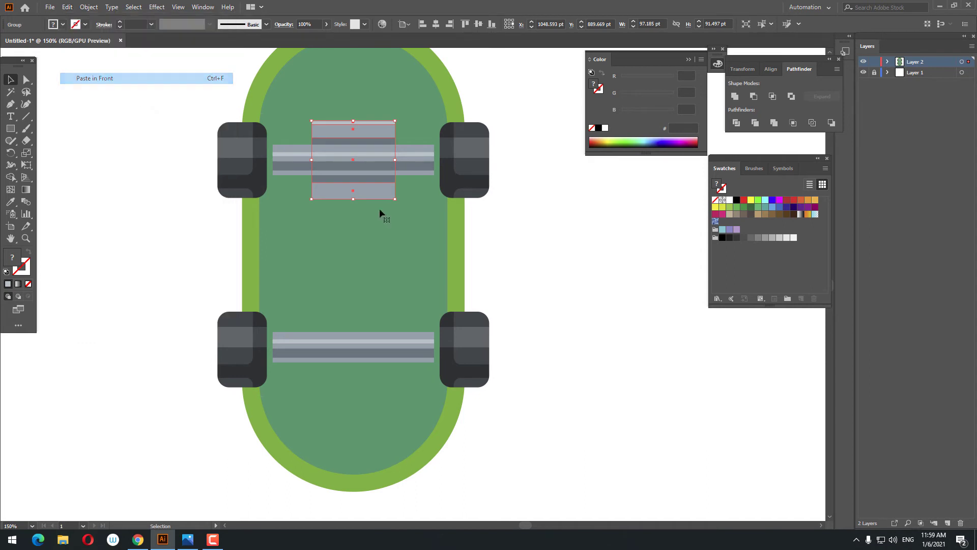
left_click_drag(378, 192, 371, 380)
left_click(599, 425)
Check the whole skateboard and the plates on both axle bars.
key("z")
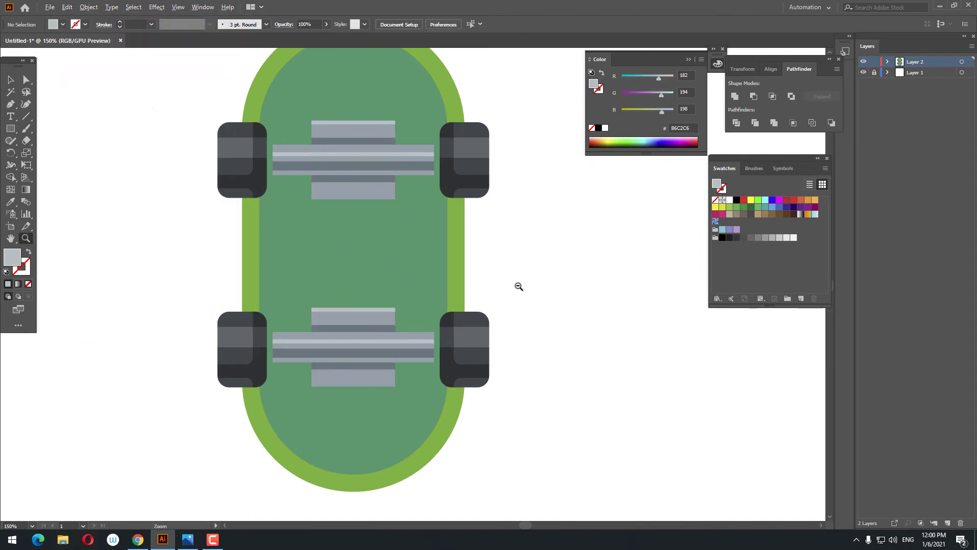
left_click(517, 285, "alt")
left_click(518, 285, "alt")
left_click_drag(456, 305, 559, 309)
left_click(386, 255)
left_click(387, 255)
left_click_drag(405, 276, 400, 212)
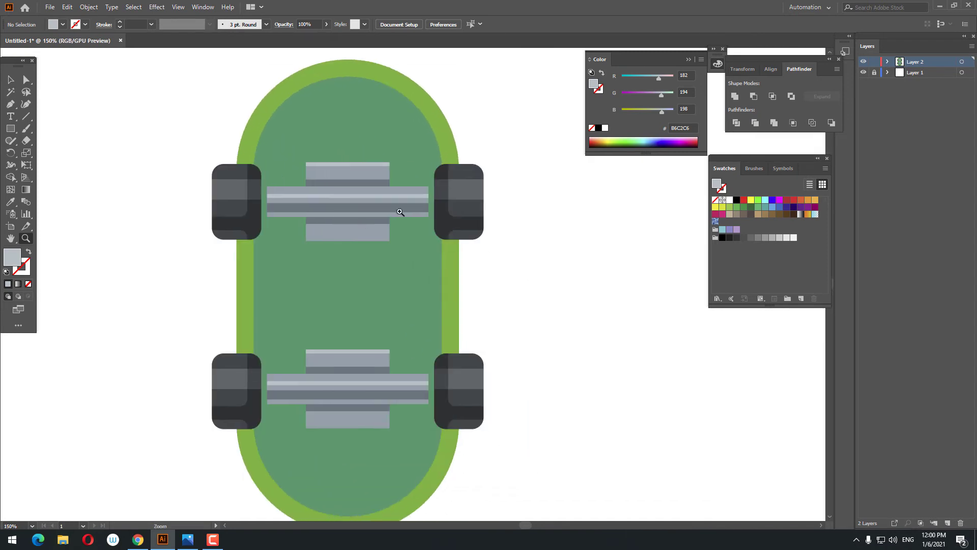
left_click_drag(525, 304, 501, 257)
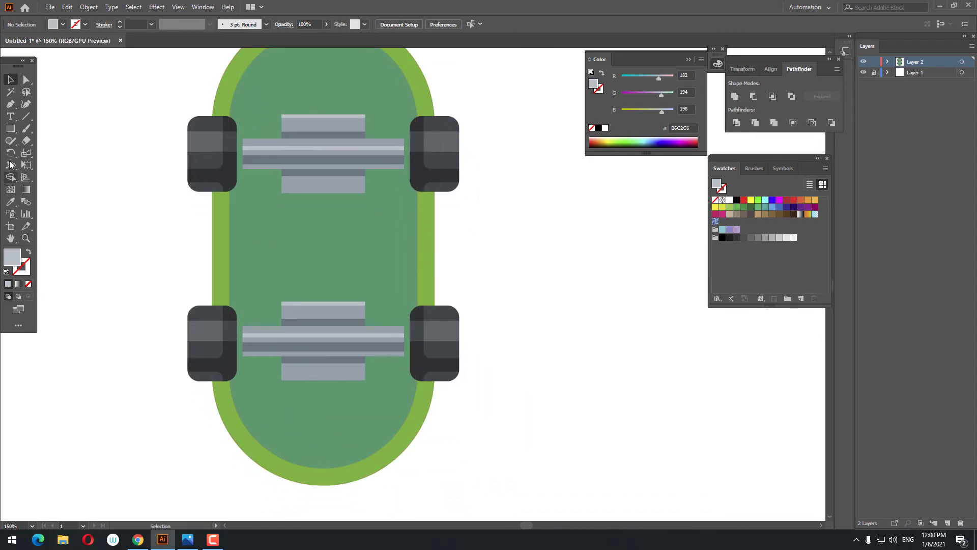
Draw a circle about 80 pt in diameter between the two axle bars and fill it with 287751.
left_click_drag(10, 128, 59, 155)
left_click_drag(297, 216, 366, 264)
key("i")
left_click(295, 214)
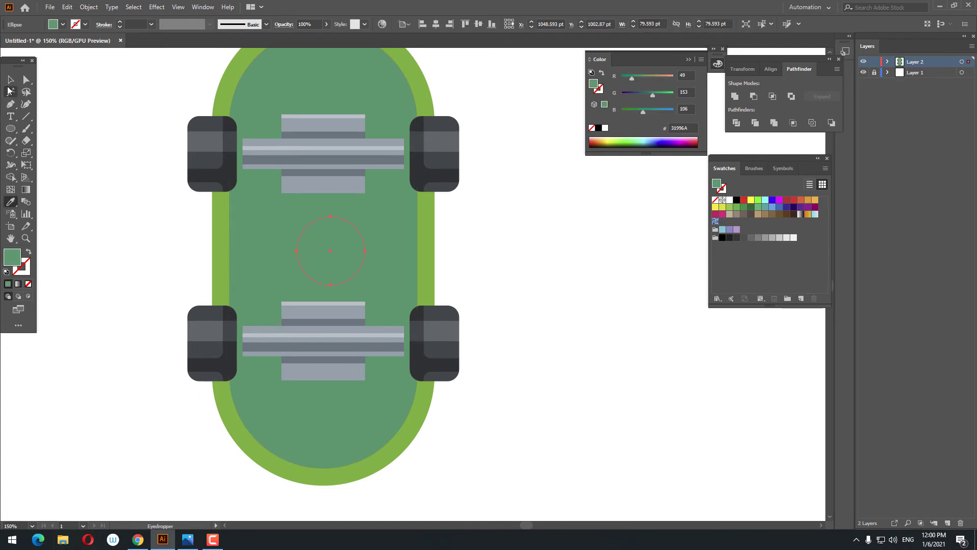
double_click(14, 262)
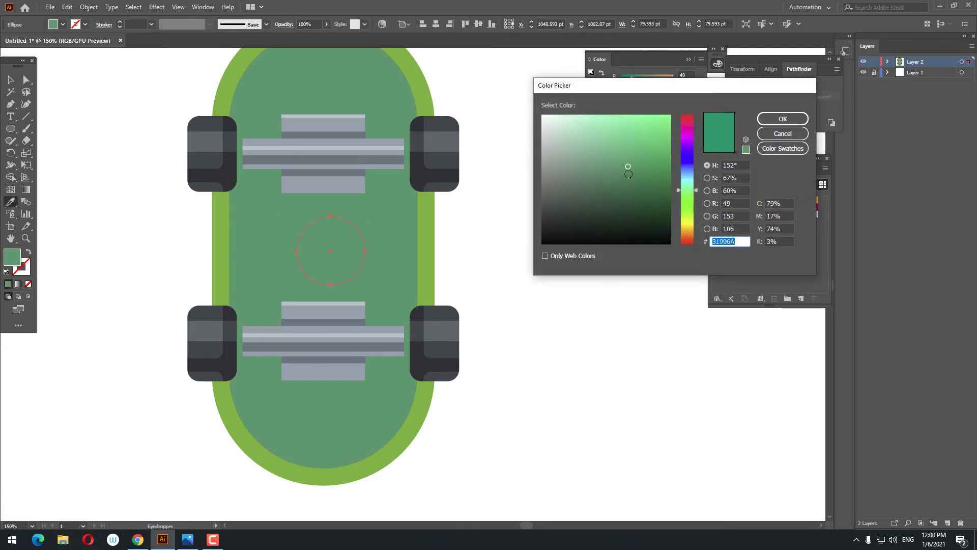
type("287751")
left_click(783, 119)
key("v")
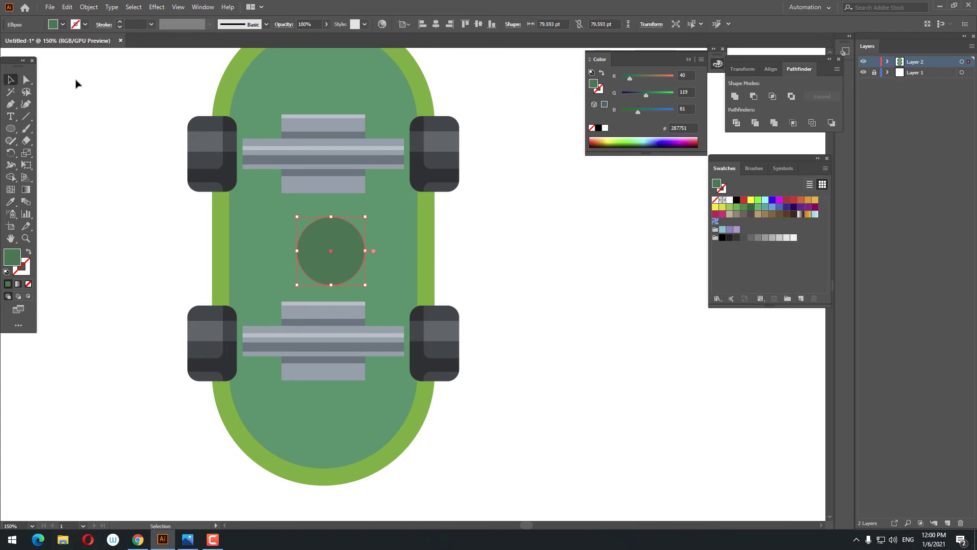
Align the dark green circle to the horizontal and vertical centre of the board.
left_click(436, 24)
left_click(478, 24)
left_click(529, 252)
Offset the dark green circle's path inward to make a concentric circle about 60 pt in diameter.
left_click_drag(526, 301, 562, 365)
left_click(378, 307)
left_click(67, 7)
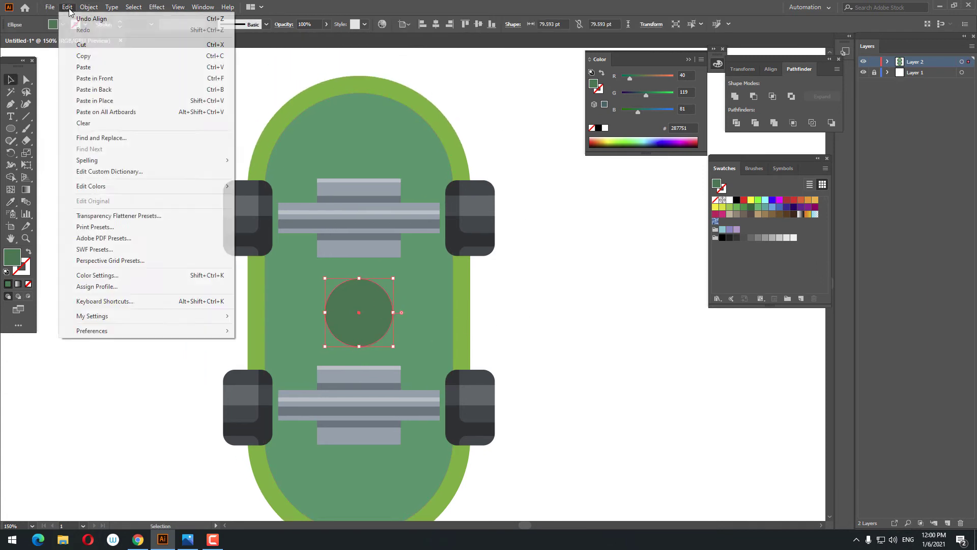
mouse_move(158, 248)
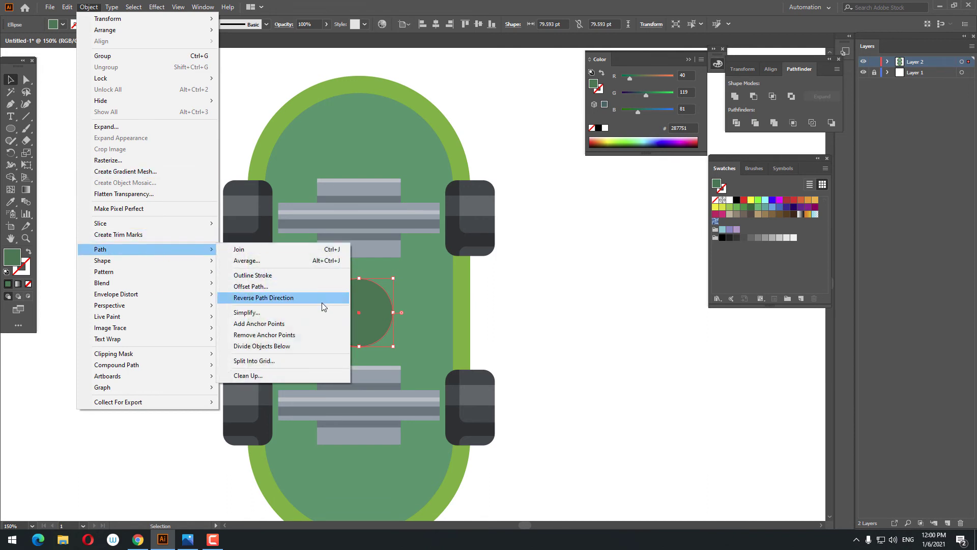
left_click(319, 286)
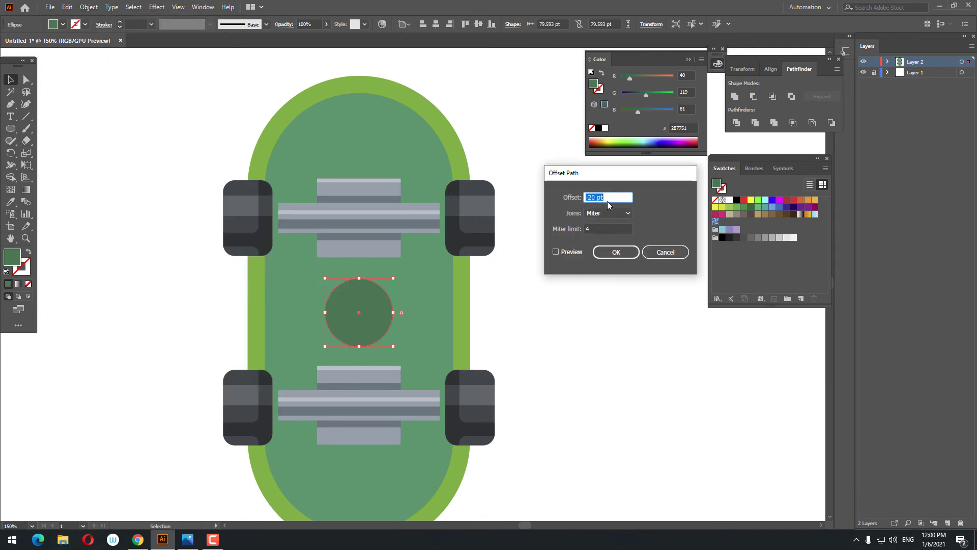
left_click_drag(612, 198, 529, 208)
key("Return")
left_click(563, 406)
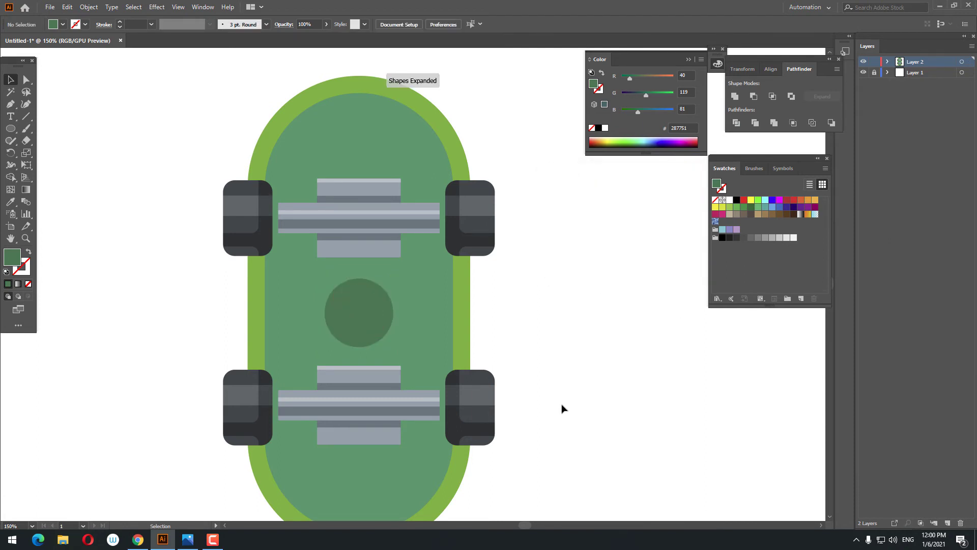
Fill the inner concentric circle with the darker green 1E5B3D.
left_click_drag(452, 396, 472, 327)
left_click(402, 237)
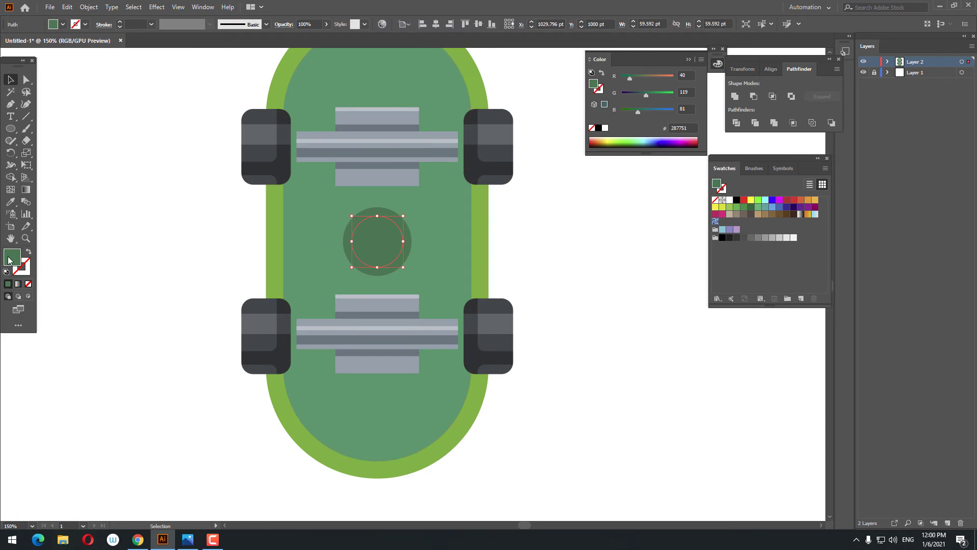
double_click(8, 261)
left_click(628, 198)
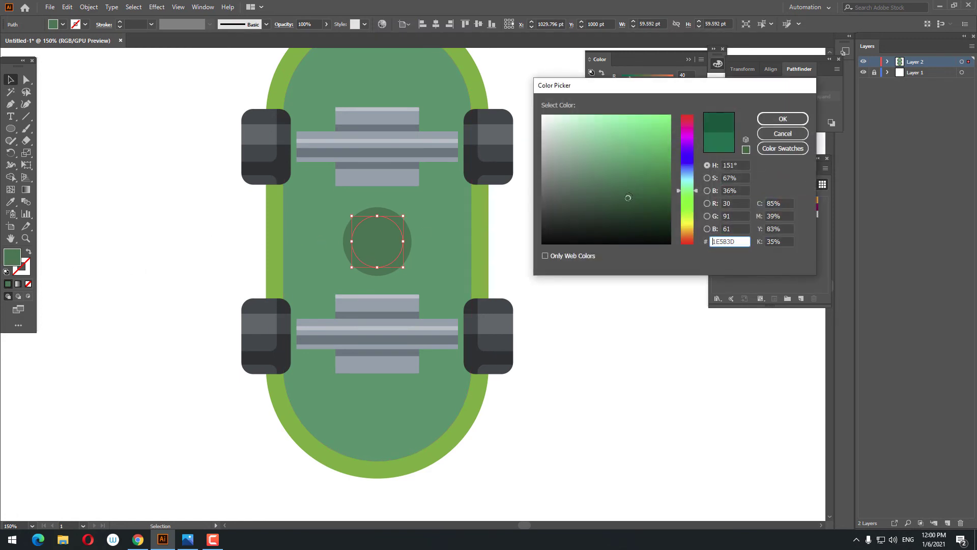
left_click(775, 122)
left_click(567, 290)
key("z")
left_click(526, 305, "alt")
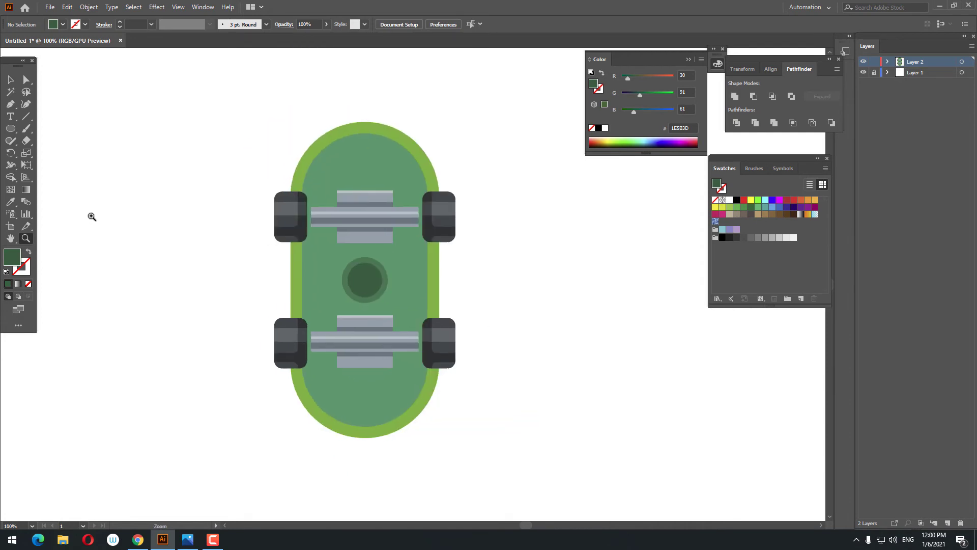
left_click(9, 79)
left_click(412, 140)
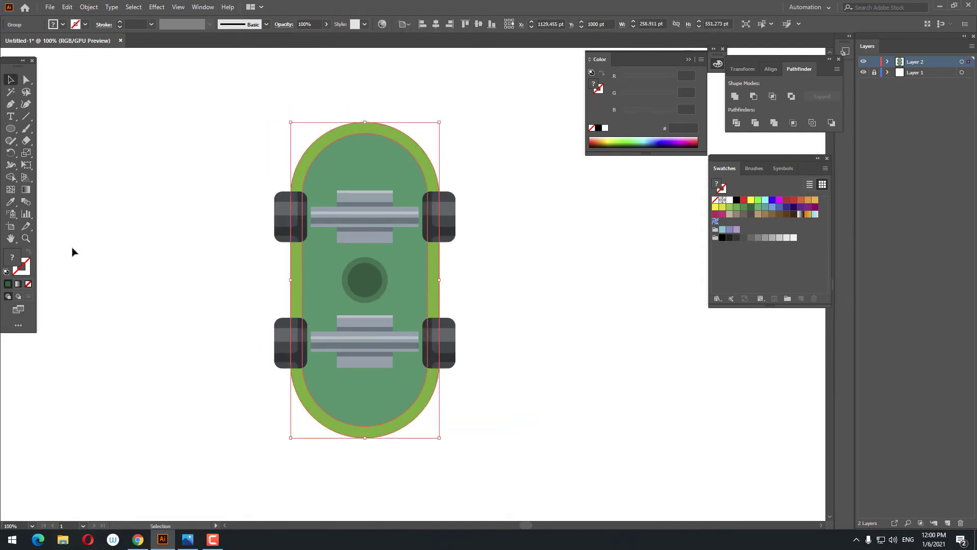
right_click(391, 184)
left_click(422, 191)
right_click(401, 280)
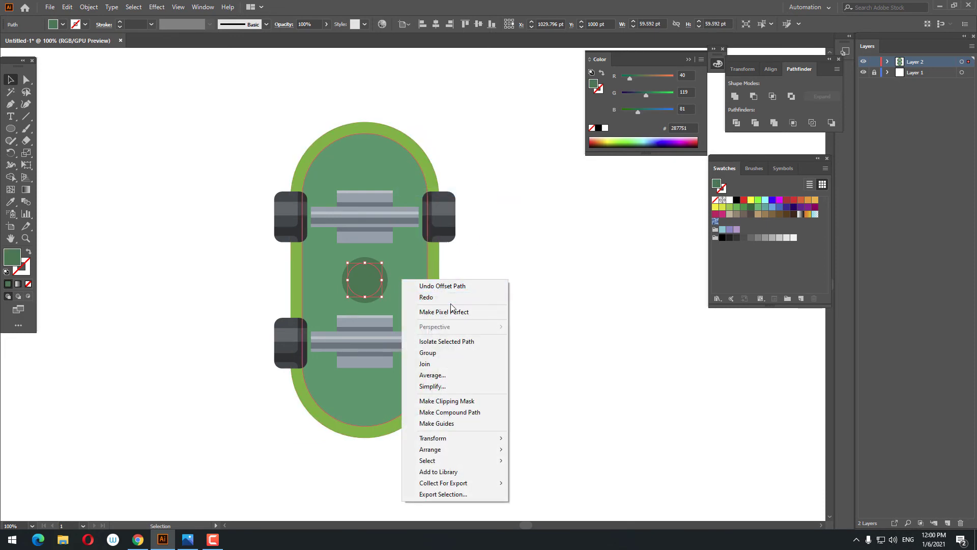
left_click(455, 297)
left_click(528, 296)
Ungroup the board's outer and inner green capsules.
right_click(332, 128)
left_click(314, 150)
right_click(313, 149)
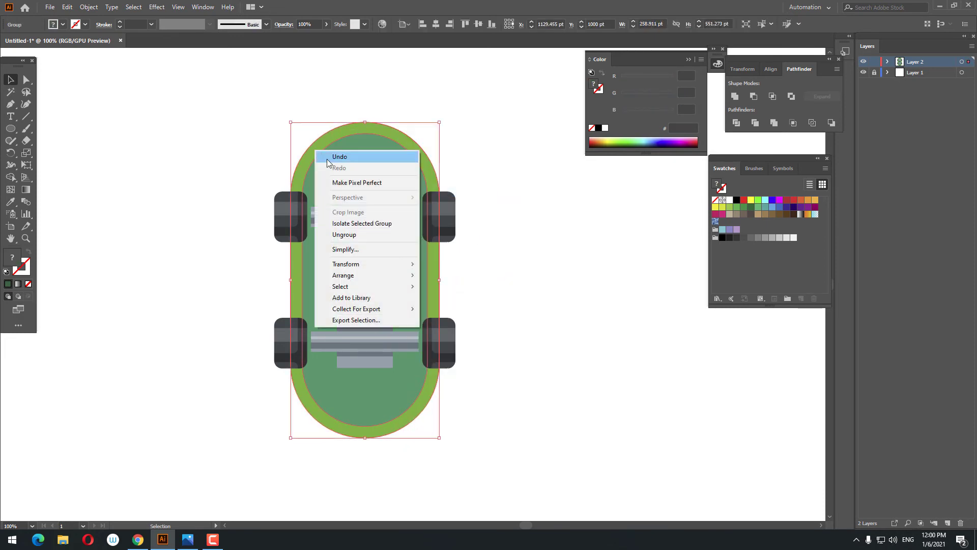
left_click(461, 191)
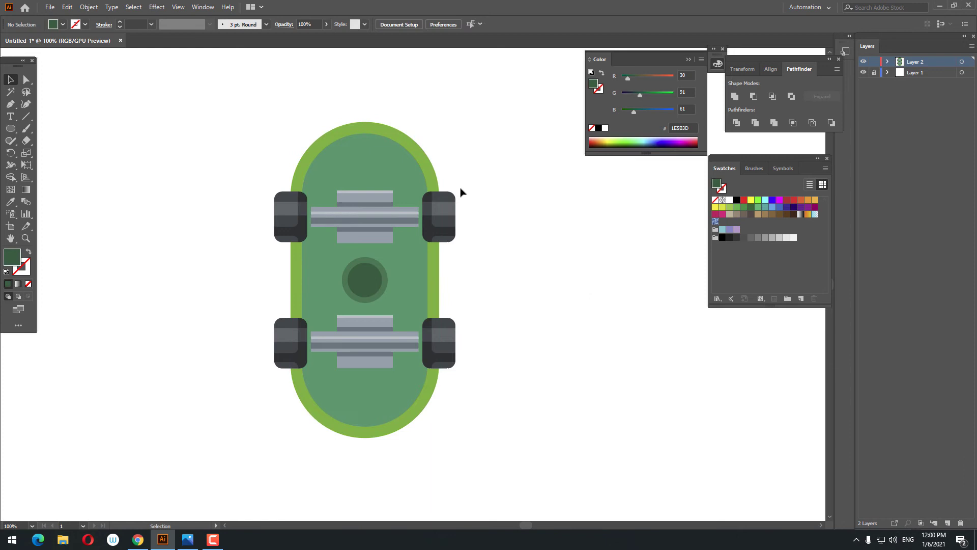
Change the outer capsule's fill to the yellow-green BBD844.
left_click(427, 171)
double_click(7, 264)
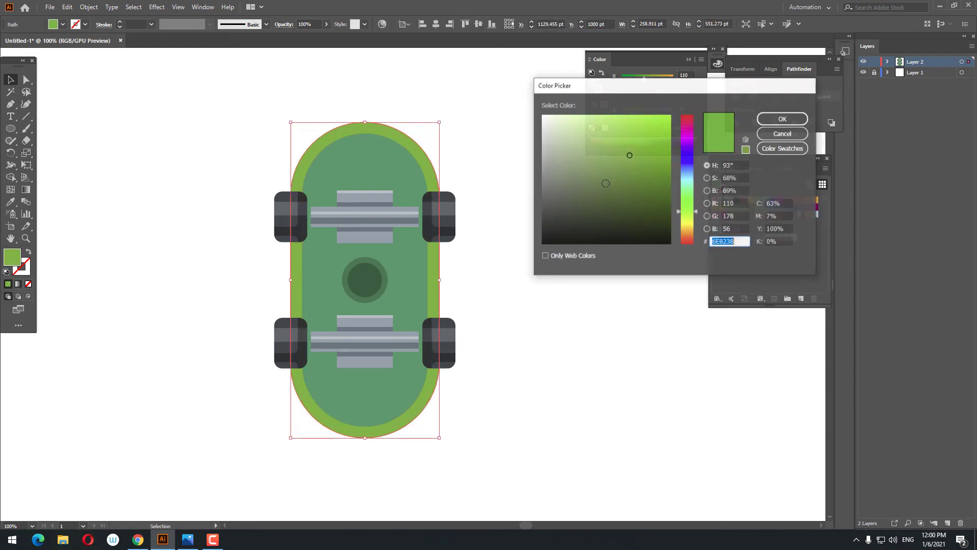
left_click(689, 219)
left_click(632, 134)
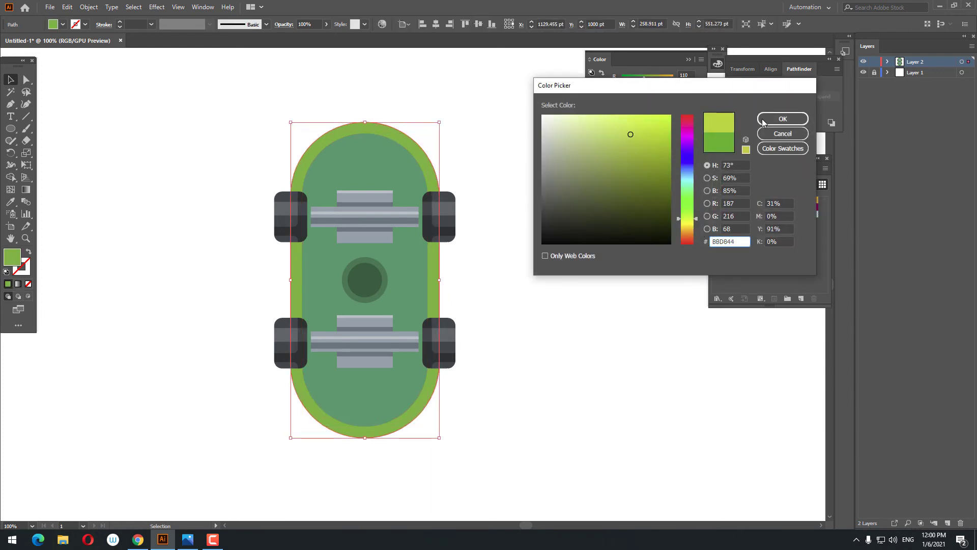
left_click(783, 118)
left_click(574, 253)
Change the inner capsule's fill to the dark teal green 1E5E52.
left_click(392, 267)
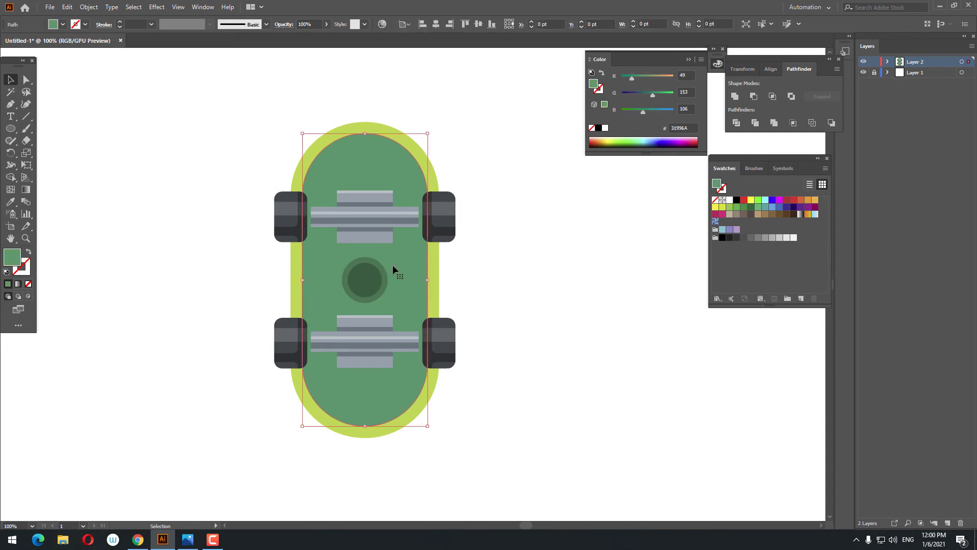
double_click(12, 257)
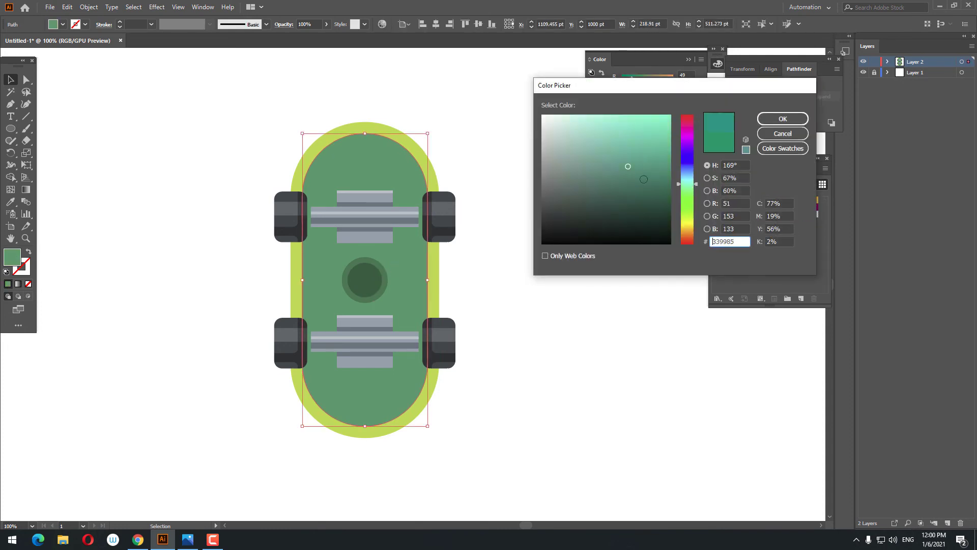
left_click(628, 196)
left_click(758, 122)
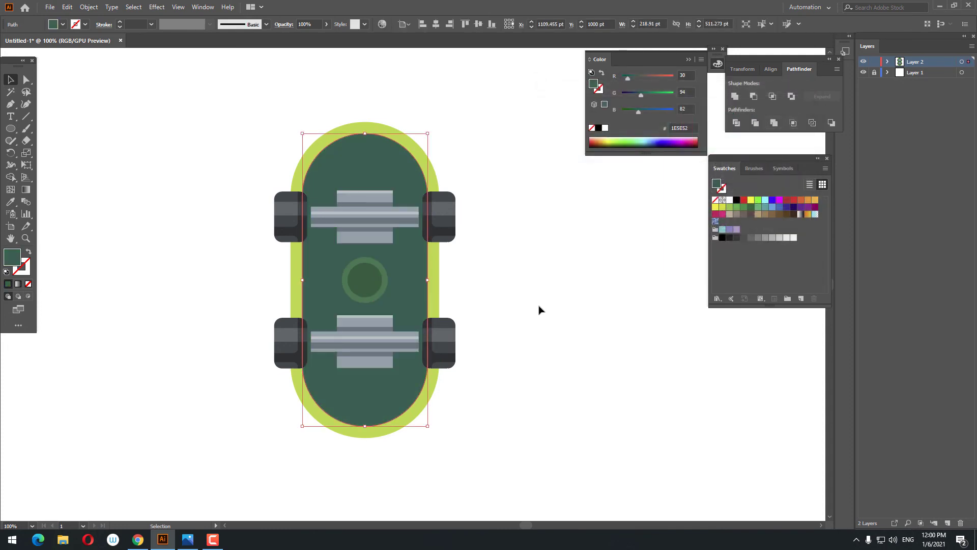
left_click_drag(539, 310, 589, 300)
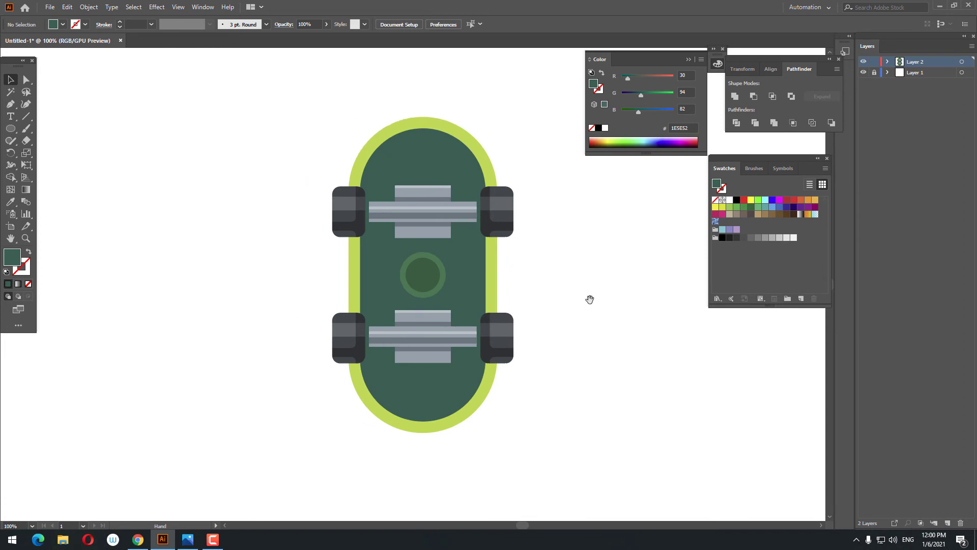
Change both concentric emblem circles' fill to the dark teal 1A4940.
left_click(427, 282)
key("i")
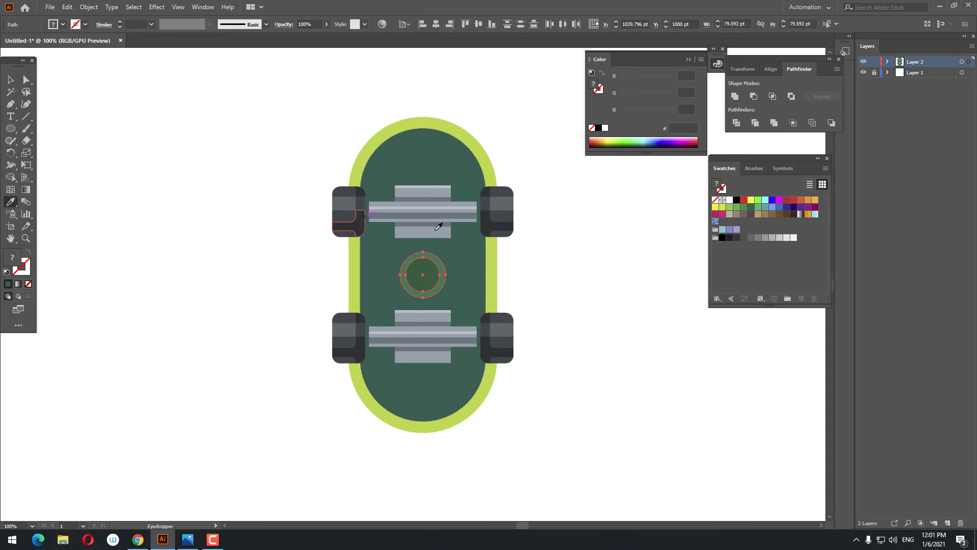
left_click(432, 260)
double_click(10, 258)
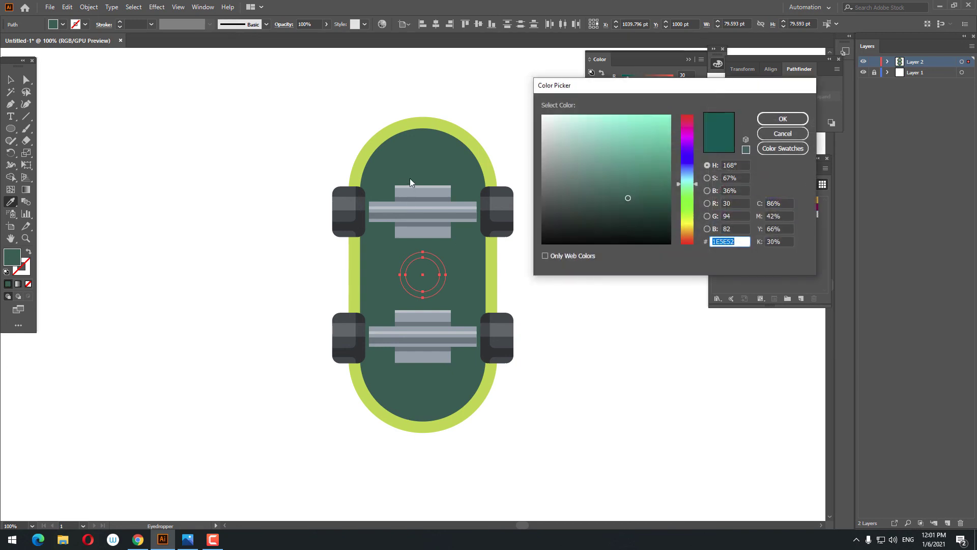
type("1A4940")
key("Return")
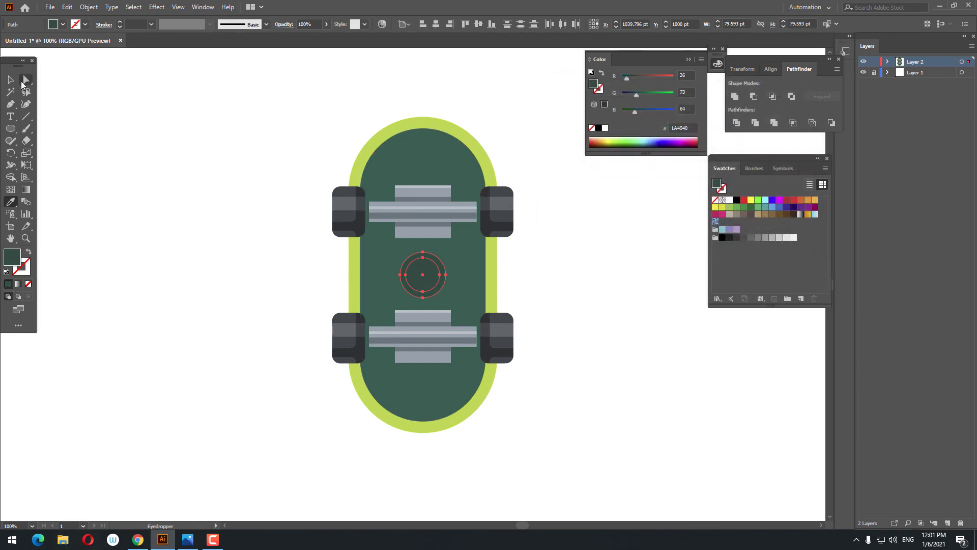
Change the inner emblem circle's fill to the darker teal 13352E.
left_click(113, 137)
left_click(406, 266)
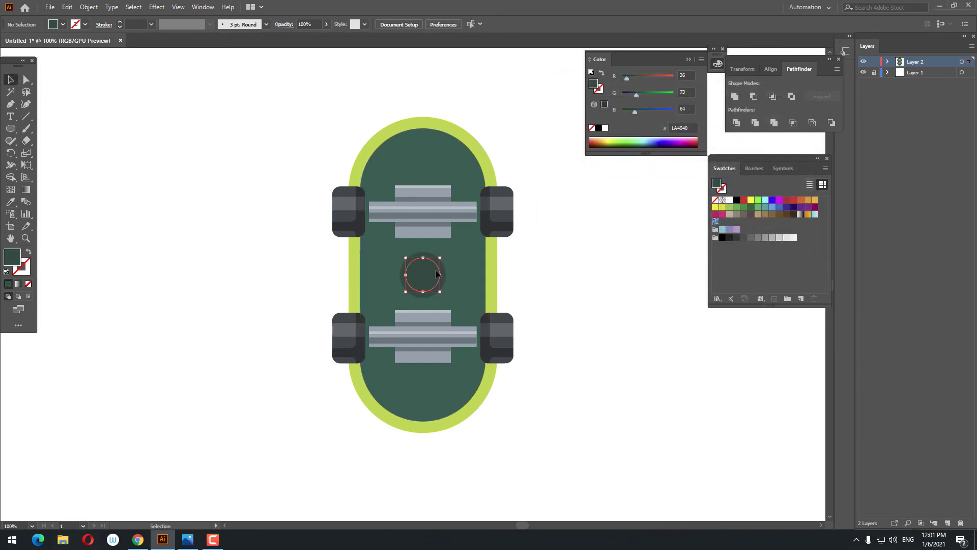
double_click(11, 258)
type("13352E")
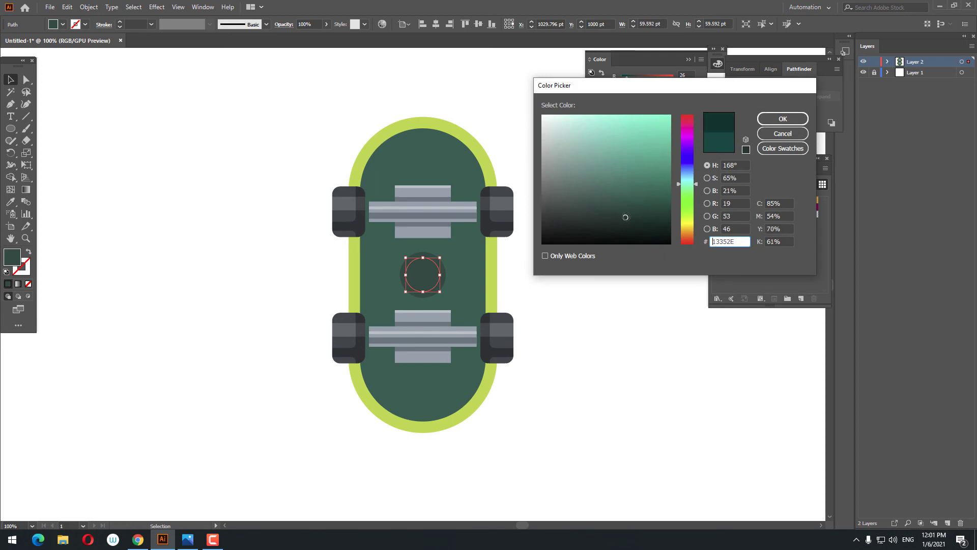
left_click(798, 121)
left_click(599, 319)
Draw a circle about 84 pt wide beside the board and a rectangle about 185 by 319 pt covering its right half.
key("z")
left_click(572, 347, "alt")
left_click_drag(526, 358, 572, 377)
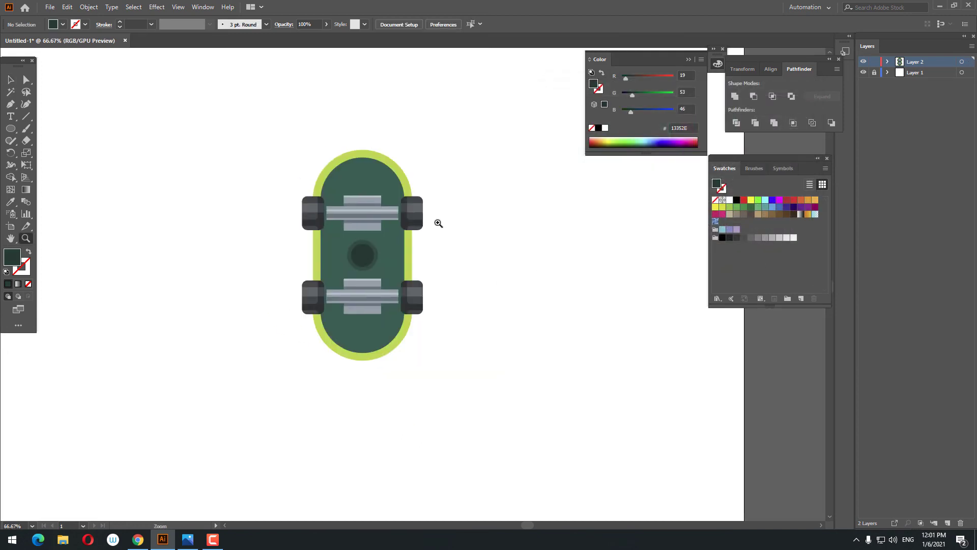
left_click(438, 223)
left_click_drag(556, 222, 393, 208)
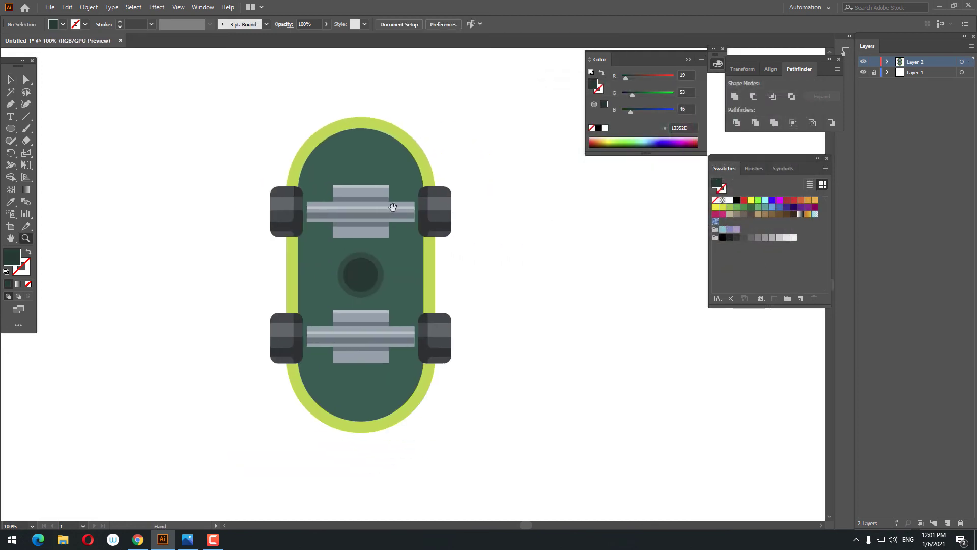
left_click(8, 129)
left_click_drag(102, 201, 149, 249)
left_click_drag(10, 130, 37, 132)
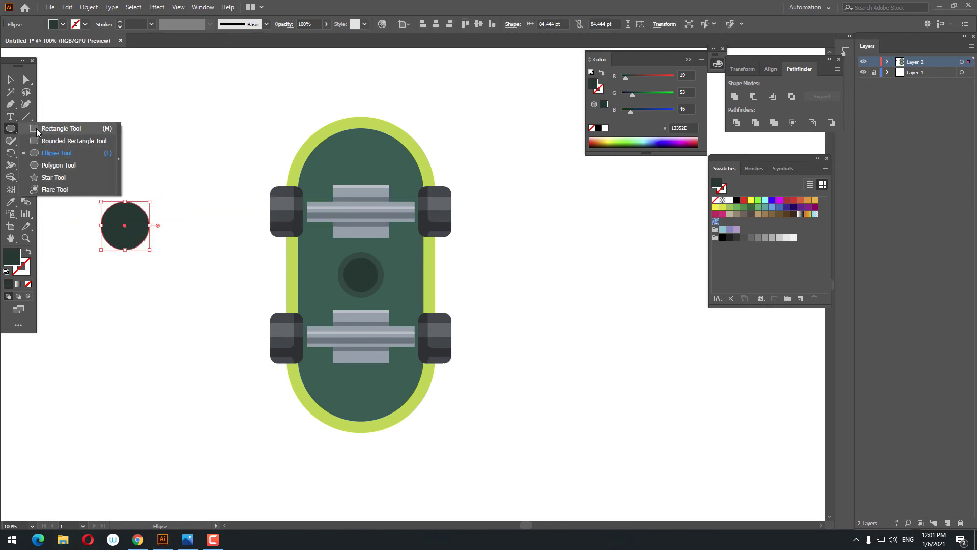
left_click(38, 131)
left_click_drag(125, 173, 232, 356)
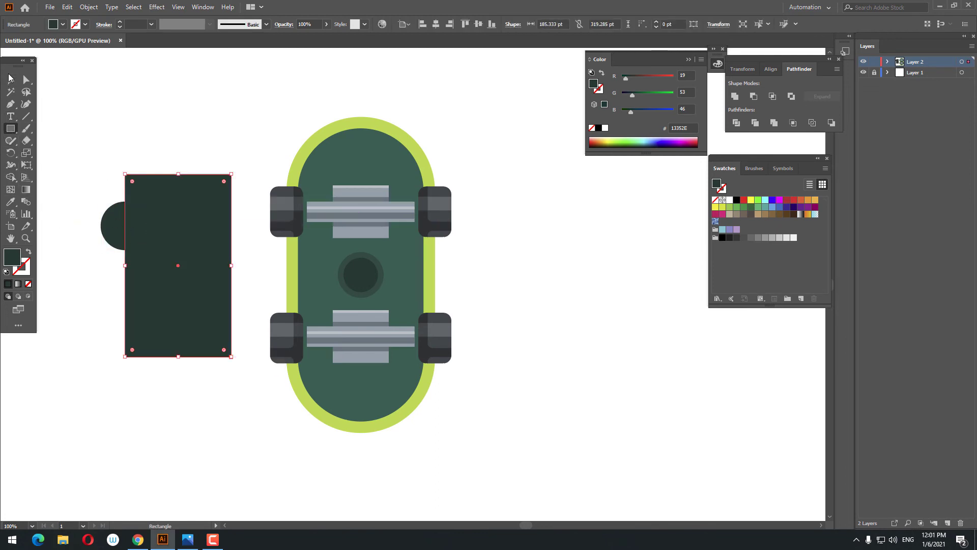
Divide the circle and rectangle with Pathfinder, ungroup the pieces and delete everything except the circle's left half.
left_click(9, 78)
key("ctrl+a")
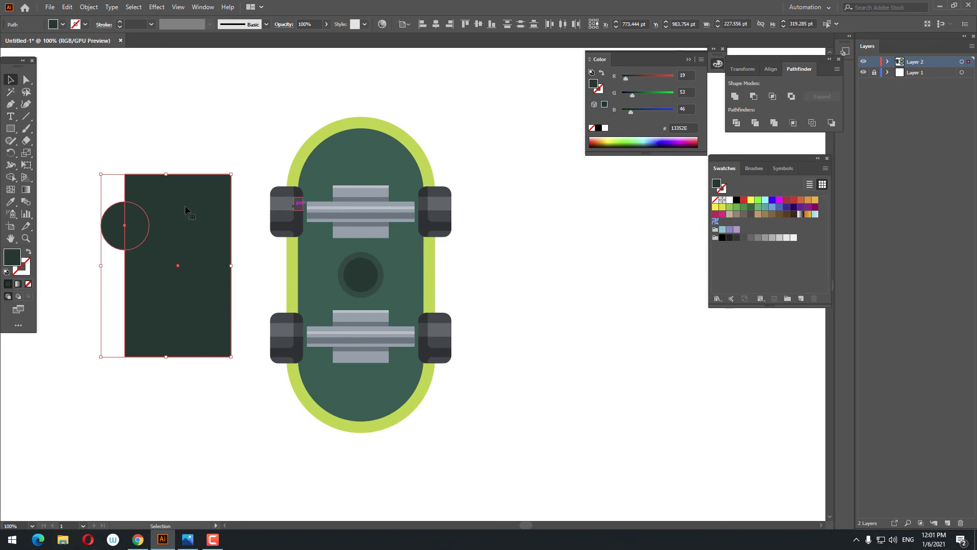
right_click(156, 207)
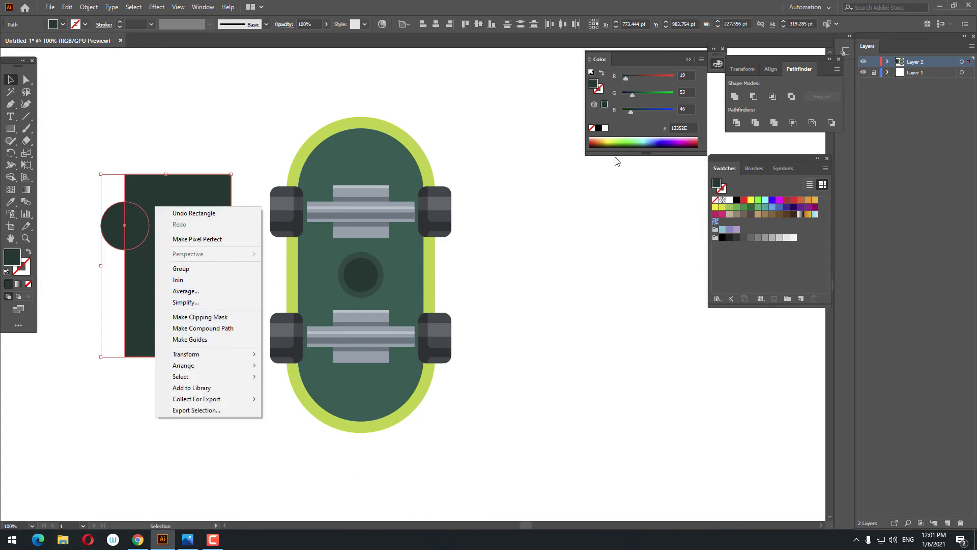
left_click(738, 123)
right_click(181, 221)
left_click(224, 304)
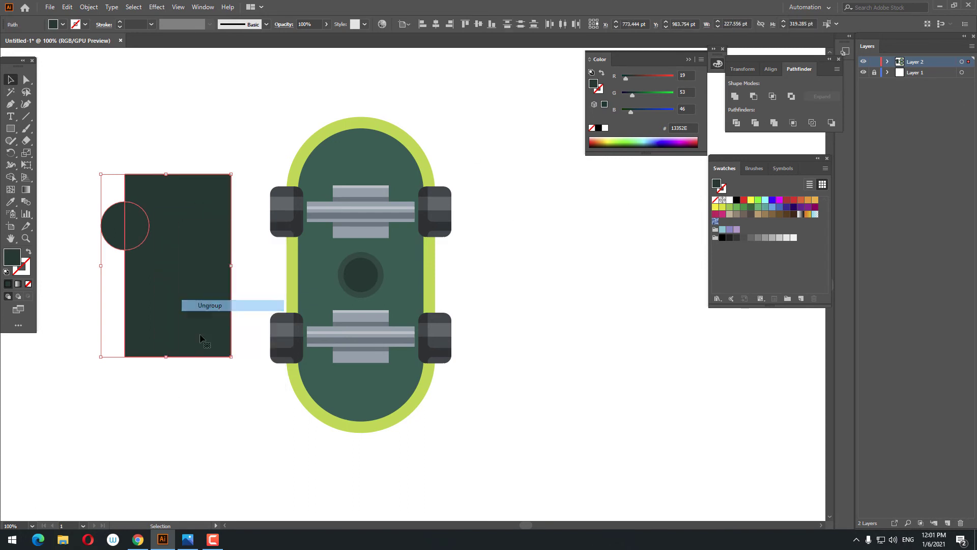
left_click_drag(179, 412, 140, 148)
key("Delete")
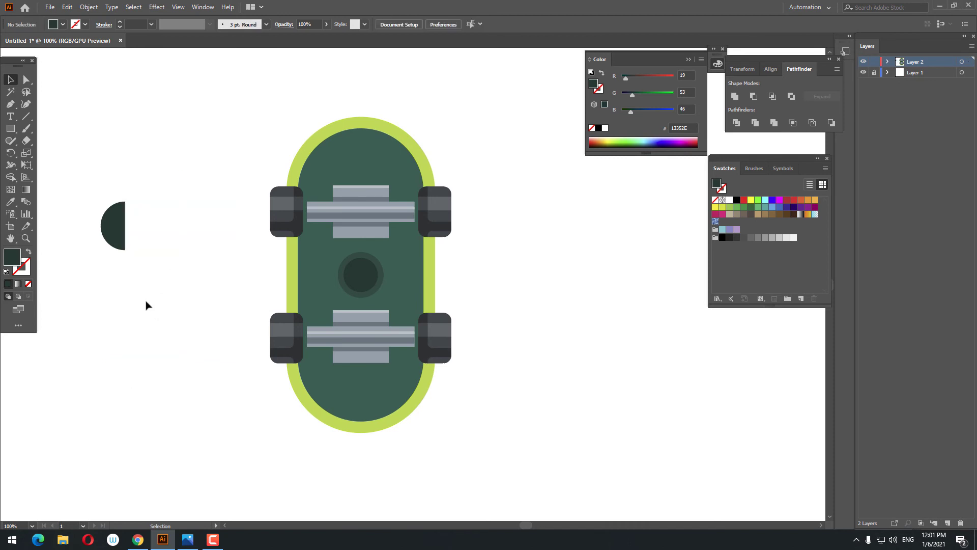
Fill the half circle with the dark grey 2A2E30 and place it against the upper-left wheel's outer edge.
left_click(106, 214)
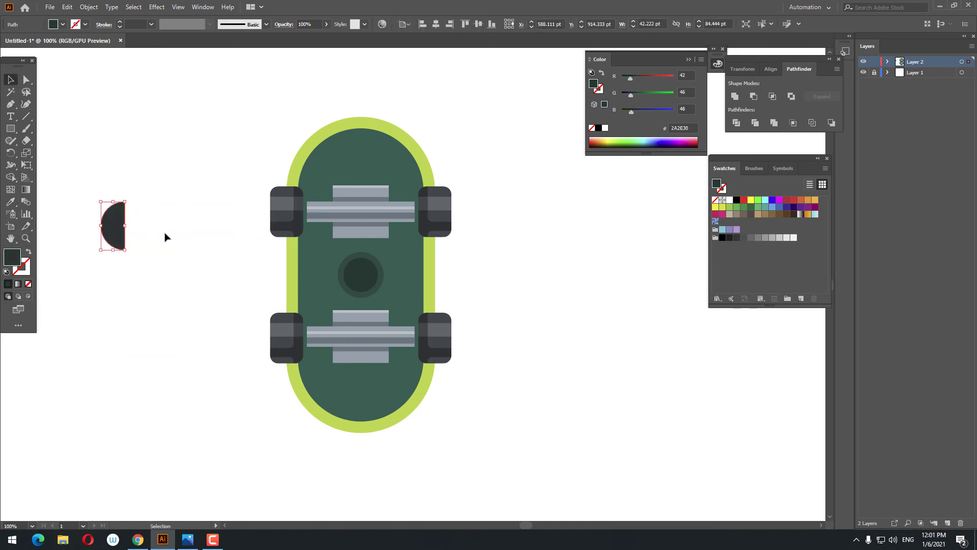
left_click_drag(115, 227, 260, 214)
Scale the half circle down to about 14.7 by 29.3 pt and centre it on the upper-left wheel's outer edge.
key("z")
left_click(298, 222)
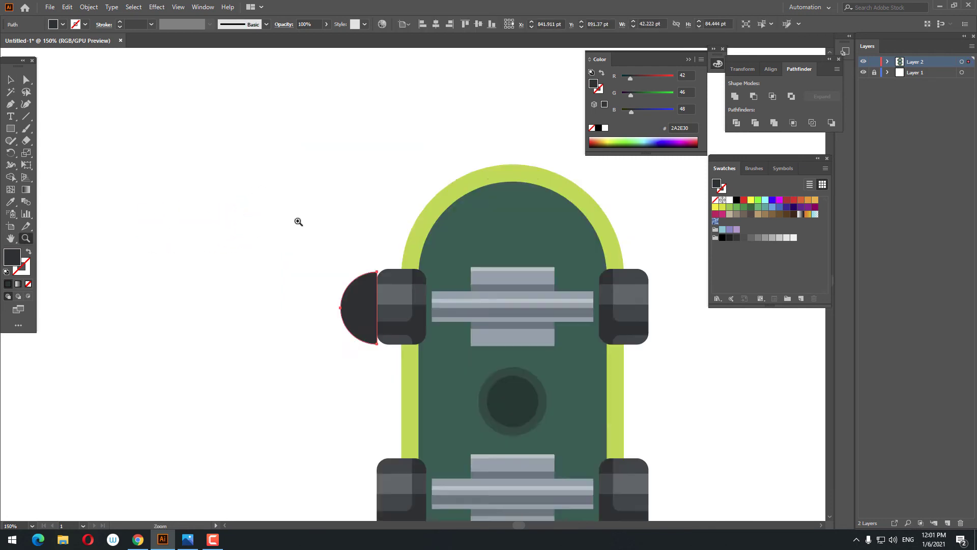
left_click(298, 222)
left_click_drag(456, 339, 177, 239)
left_click(264, 328)
left_click(265, 328)
left_click_drag(393, 366, 203, 443)
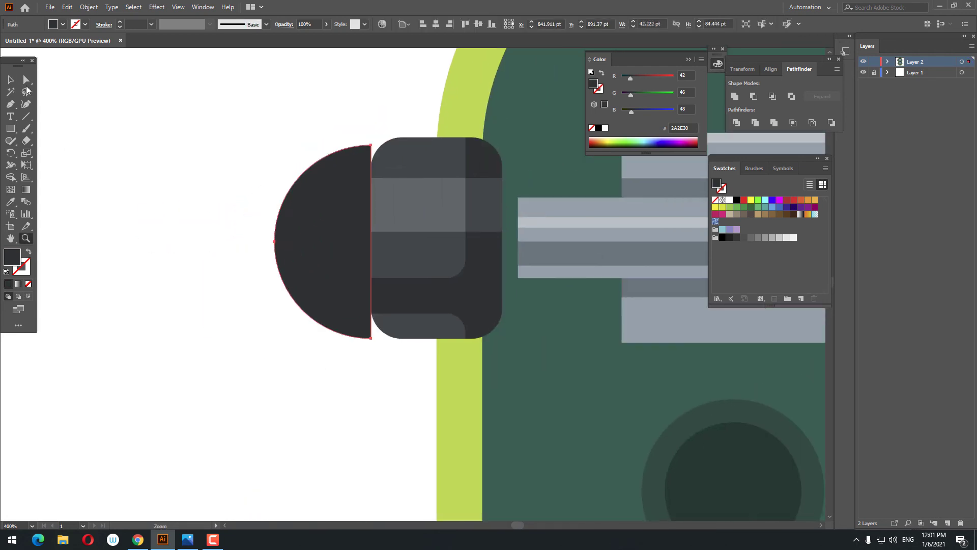
left_click(10, 80)
left_click_drag(274, 338, 311, 285)
left_click(310, 264)
left_click_drag(331, 250, 365, 244)
left_click(341, 335)
left_click(344, 281)
Duplicate the half circle in front and move the copy straight across to the upper-right wheel's outer edge.
key("z")
left_click(336, 283, "alt")
left_click(336, 283, "alt")
left_click_drag(538, 419, 324, 395)
left_click(353, 340, "alt")
left_click(353, 340, "alt")
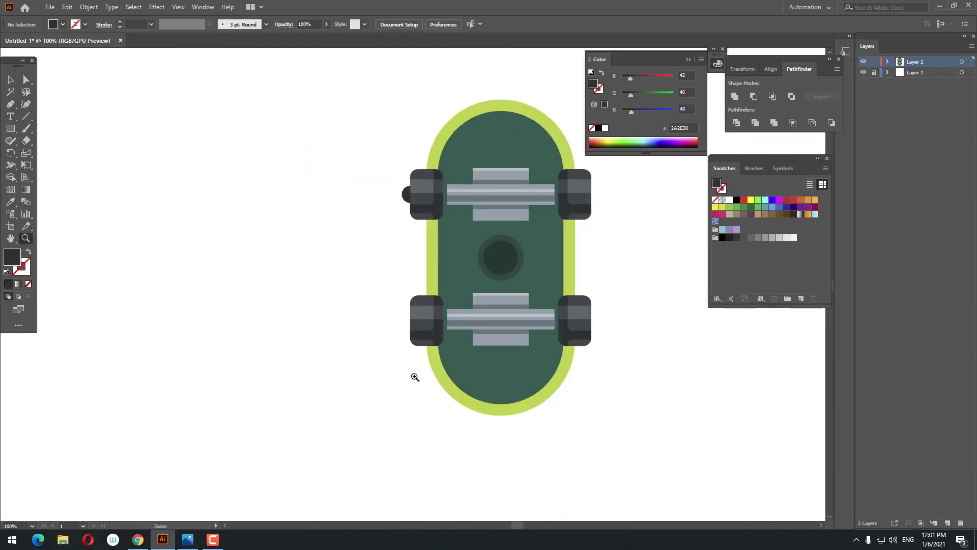
left_click_drag(443, 338, 314, 347)
left_click_drag(529, 272, 512, 302)
left_click_drag(443, 299, 454, 279)
left_click(270, 213)
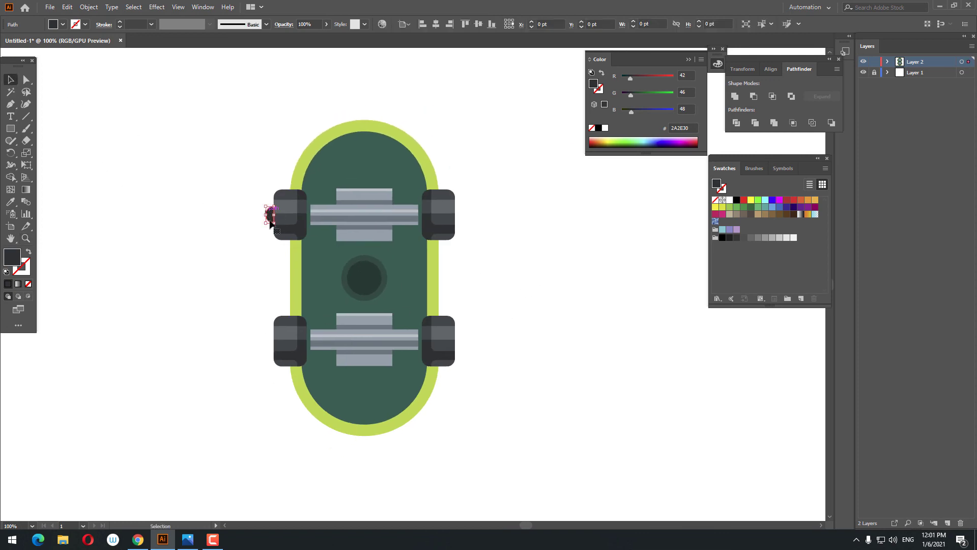
left_click(70, 8)
left_click(84, 55)
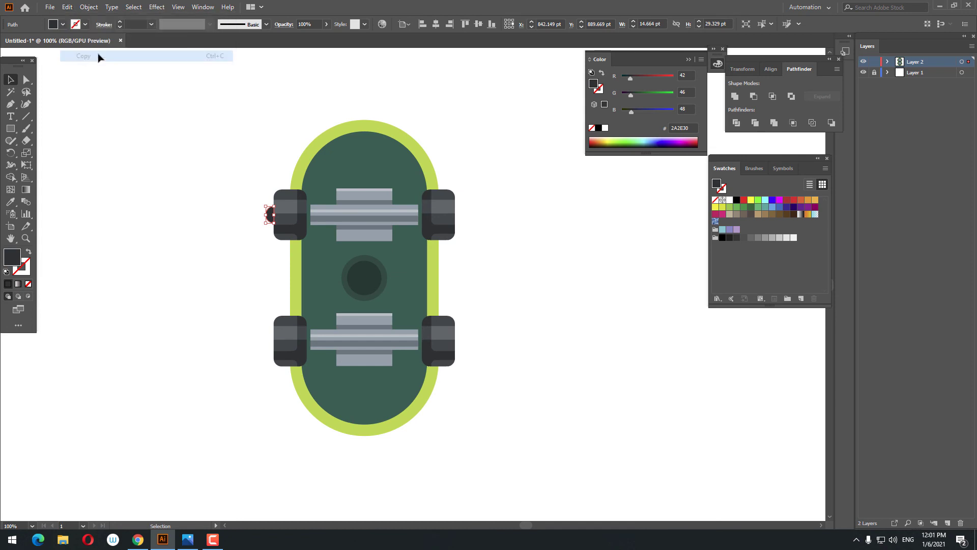
left_click(67, 8)
left_click(102, 78)
left_click(288, 229)
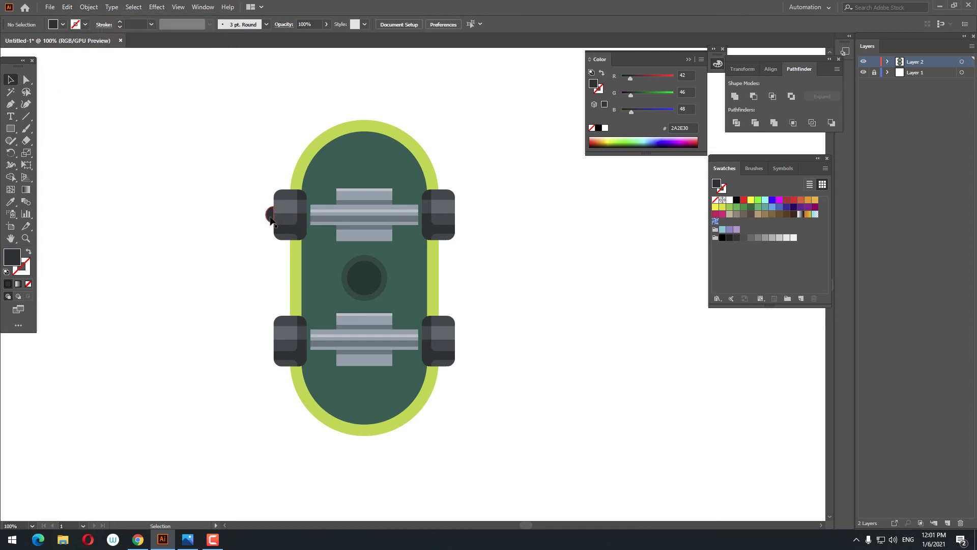
left_click_drag(270, 214, 460, 231)
Reflect the half circle at the upper-right wheel across the vertical axis so its curve faces outward.
right_click(461, 207)
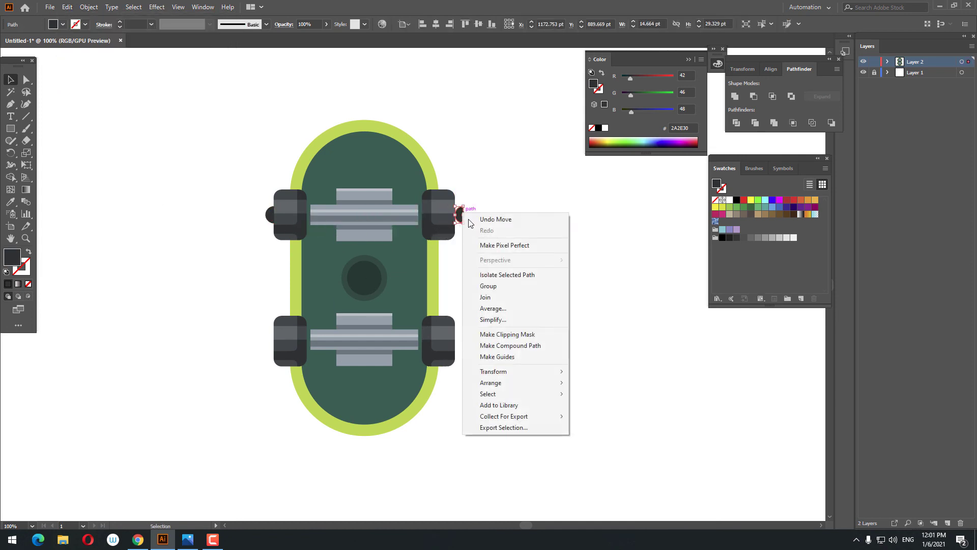
mouse_move(509, 372)
left_click(596, 408)
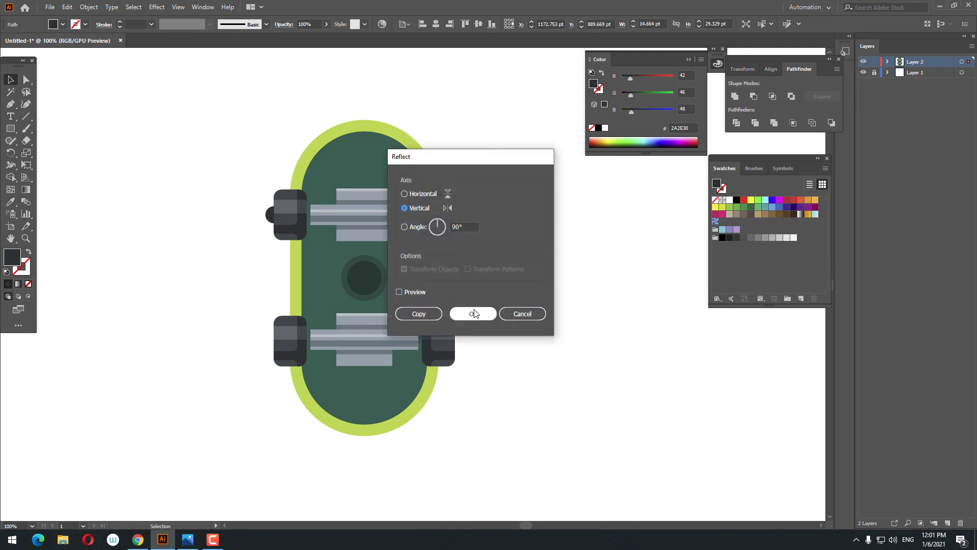
left_click(475, 312)
Group the two half-circle caps of the upper wheels.
left_click(273, 214, "shift")
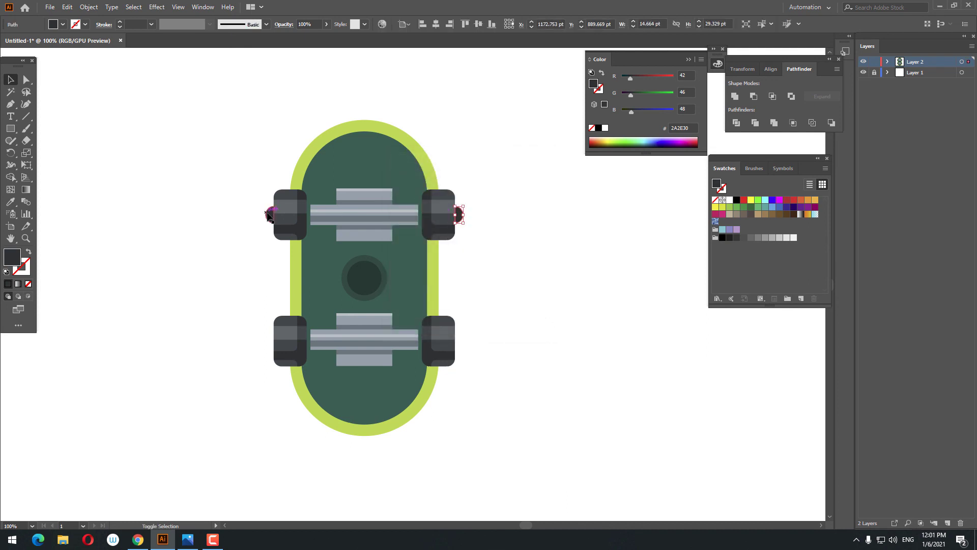
right_click(473, 216)
left_click(499, 281)
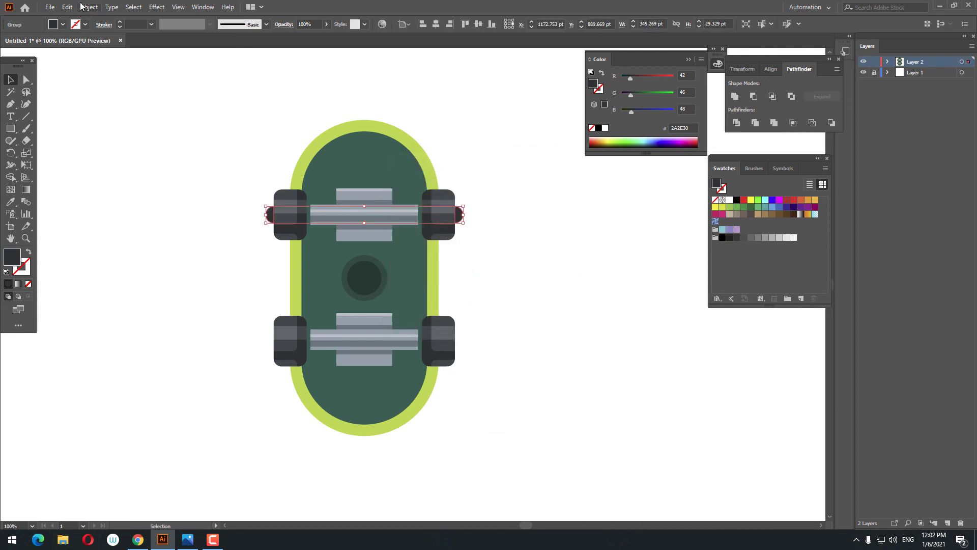
Duplicate the cap group in front and move the copy straight down to the lower pair of wheels.
left_click(67, 7)
left_click(87, 57)
left_click(68, 8)
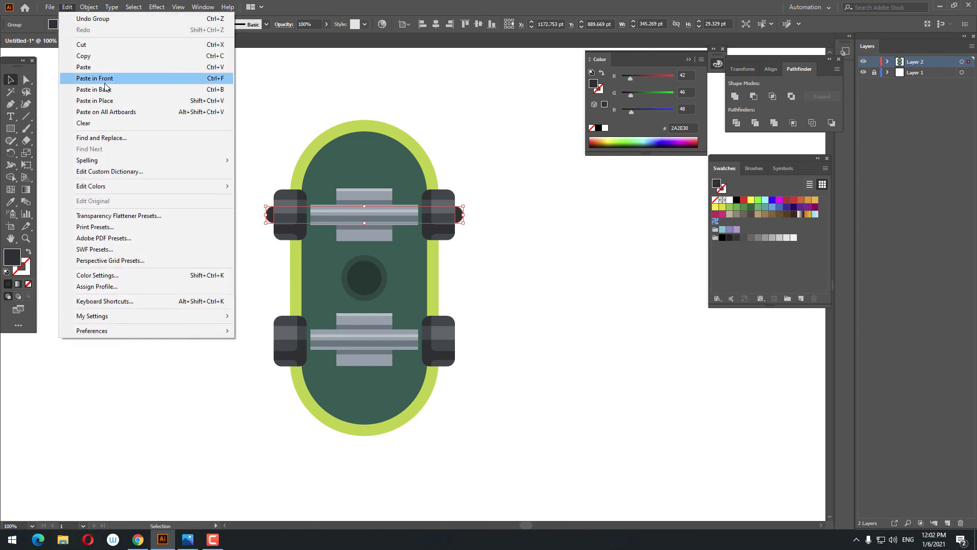
left_click(89, 77)
left_click(462, 320)
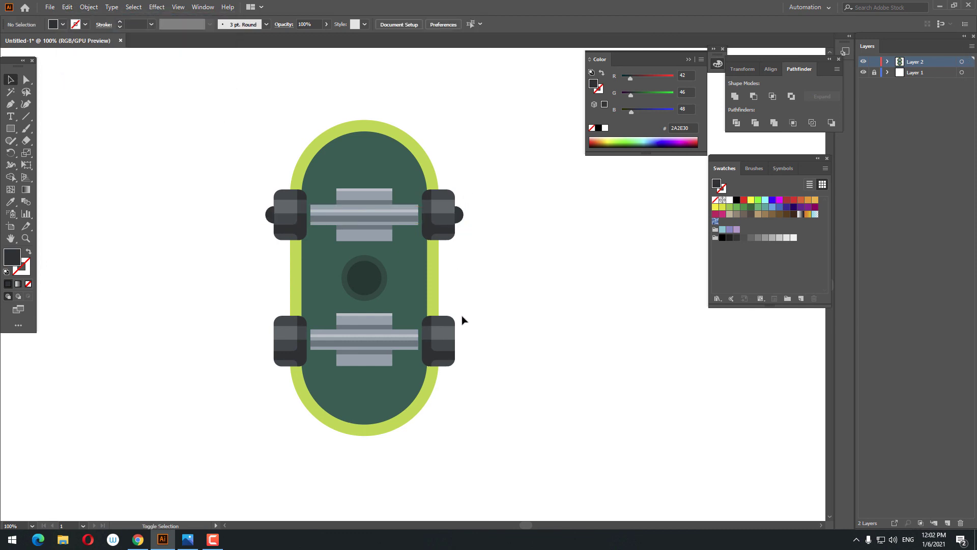
left_click_drag(463, 218, 464, 342)
Change the board's outer rim fill to the muted yellow BFBF4C.
mouse_move(505, 263)
left_mouse_down()
mouse_move(486, 298)
mouse_move(530, 304)
mouse_move(526, 278)
mouse_move(512, 278)
mouse_move(517, 264)
left_mouse_up()
scroll(484, 295, "down", 2)
scroll(427, 271, "up", 1)
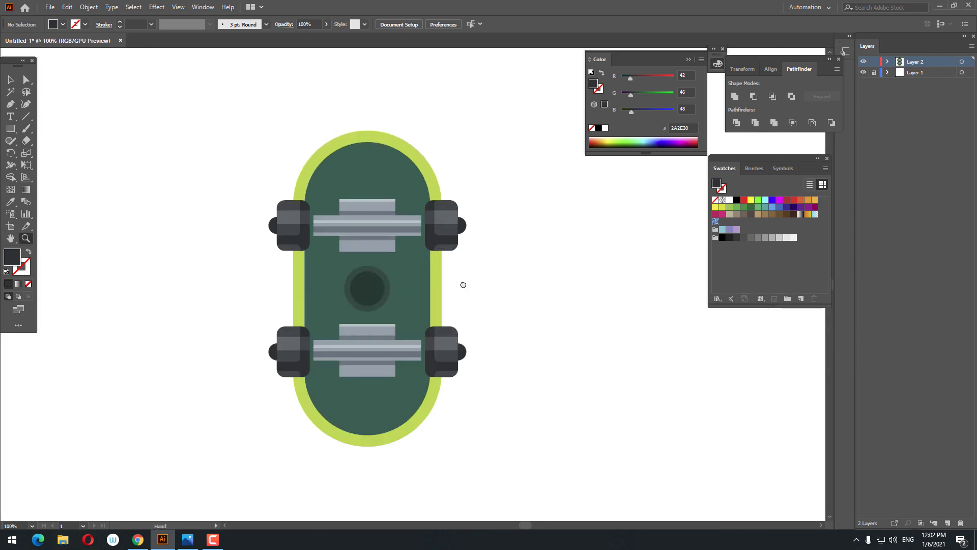
left_click(448, 281)
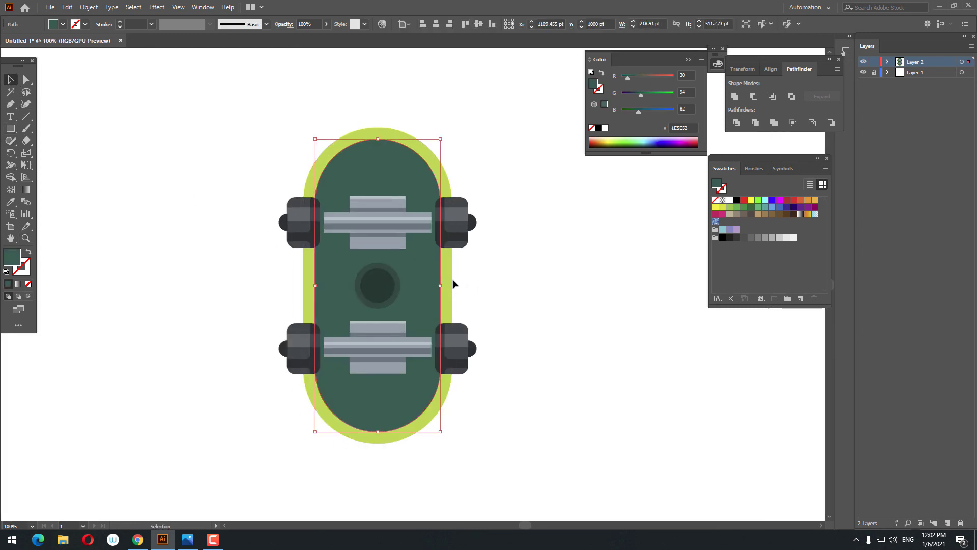
left_click_drag(375, 278, 431, 288)
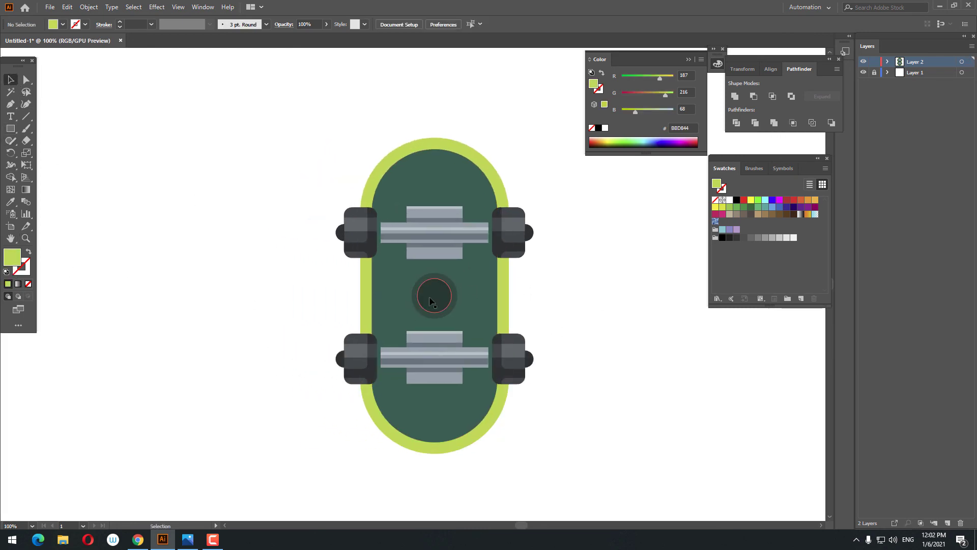
double_click(12, 258)
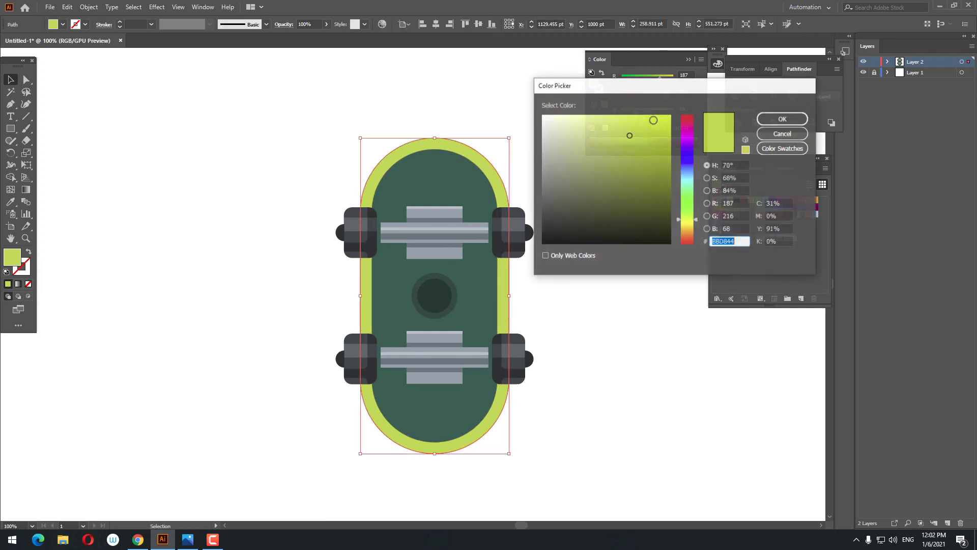
left_click(690, 222)
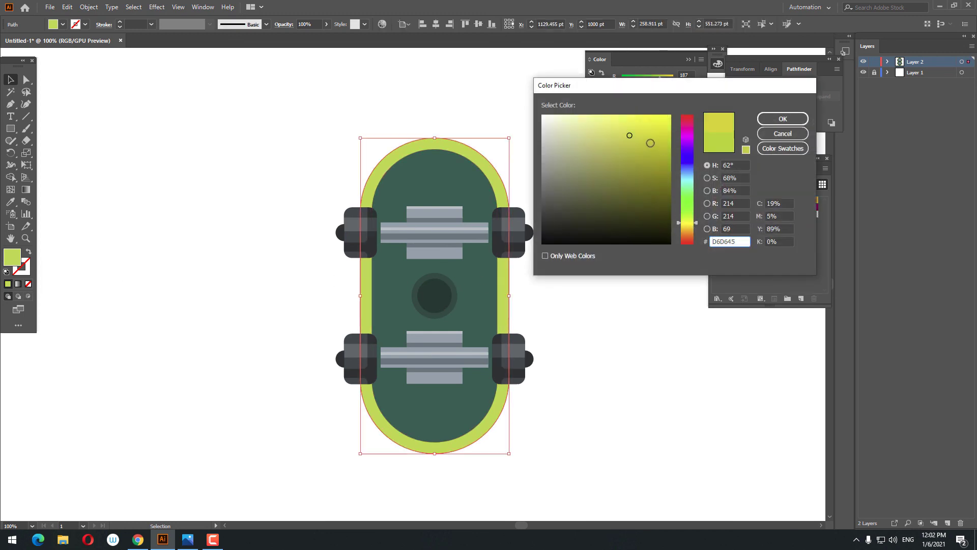
left_click(619, 148)
left_click(772, 122)
Change the fill of the inner deck shape to the bright green 30AA75.
left_click_drag(595, 321, 545, 288)
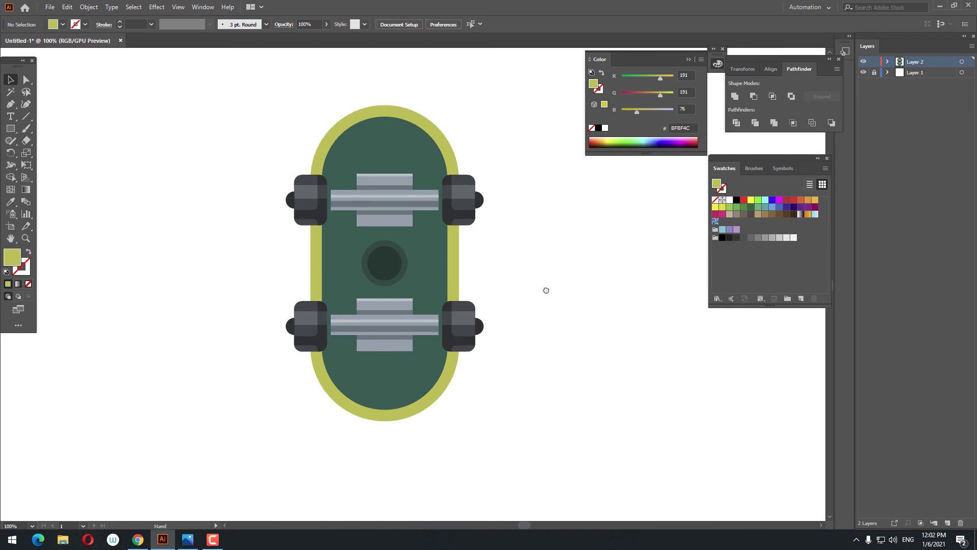
left_click(429, 255)
double_click(10, 258)
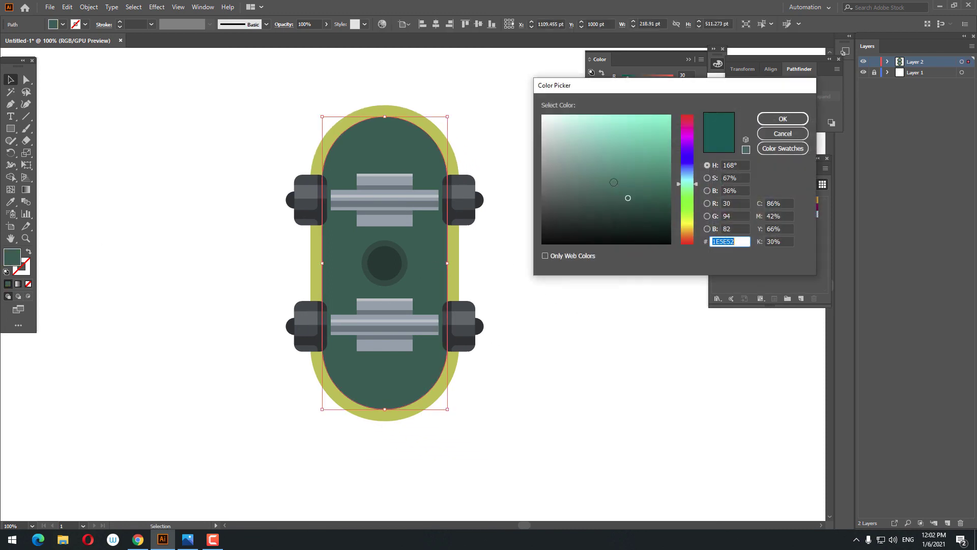
left_click(691, 193)
left_click(616, 164)
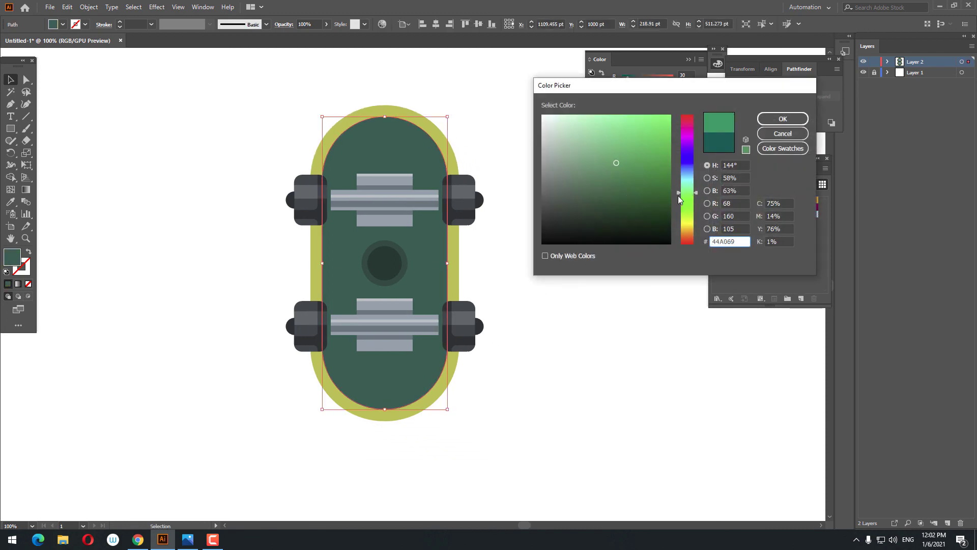
left_click(686, 208)
left_click(635, 158)
left_click(688, 186)
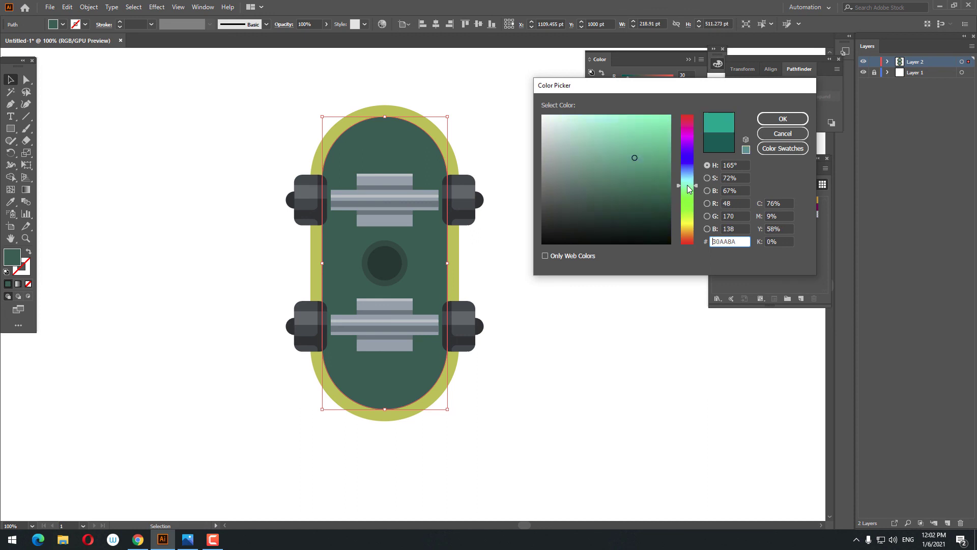
left_click_drag(689, 189, 690, 190)
left_click(774, 121)
left_click(513, 232)
Recolour the inner deck shape with the darker teal 338779.
left_click_drag(512, 233, 439, 200)
left_click(358, 223)
double_click(11, 256)
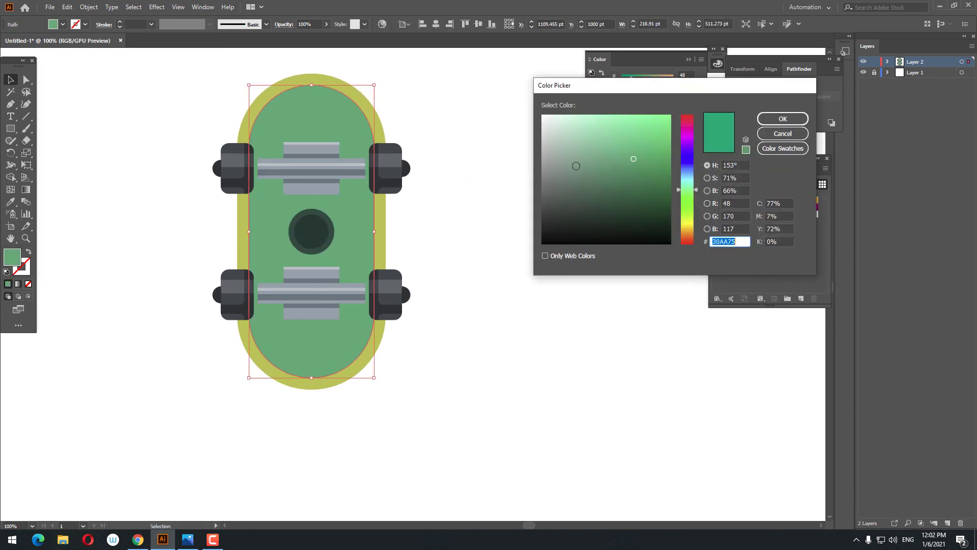
left_click(687, 183)
left_click_drag(633, 170, 621, 176)
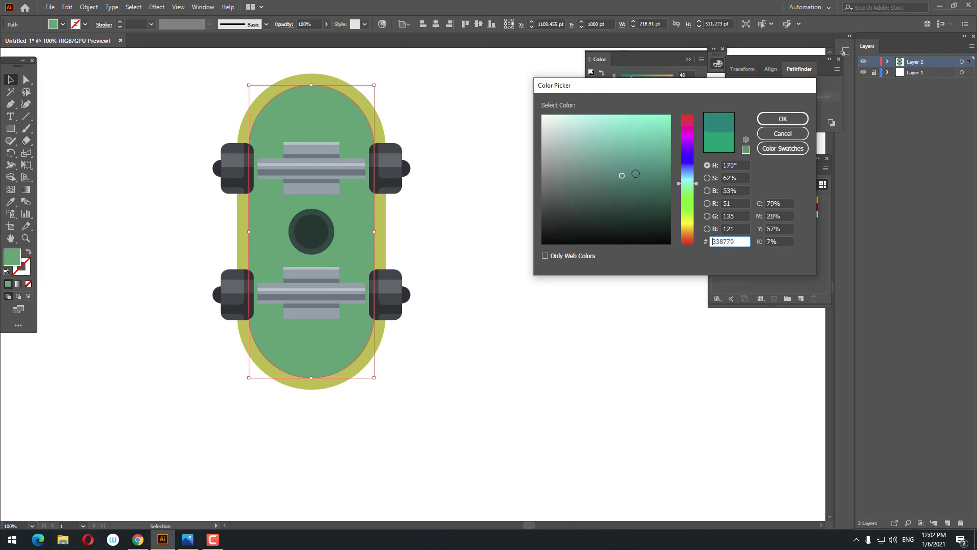
left_click(779, 122)
left_click(552, 285)
Set the inner deck shape's fill to the muted grey-green 557F77.
left_click_drag(551, 285, 451, 260)
left_click(451, 261)
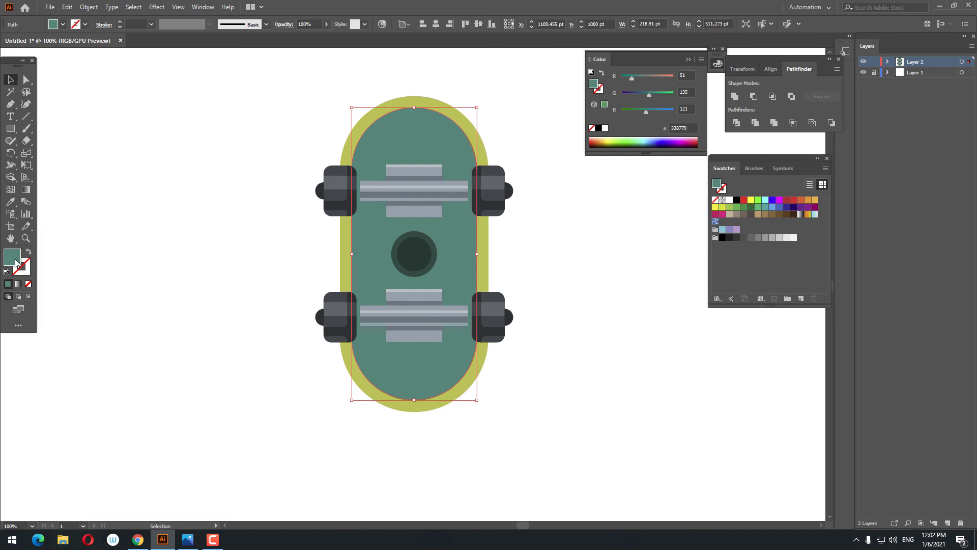
double_click(20, 258)
left_click_drag(616, 176, 584, 179)
left_click(775, 122)
left_click(574, 255)
Select all parts of the skateboard and group them into one object, leaving it deselected.
left_click_drag(524, 256, 615, 237)
key("z")
left_click(572, 246, "alt")
left_click_drag(567, 262, 568, 248)
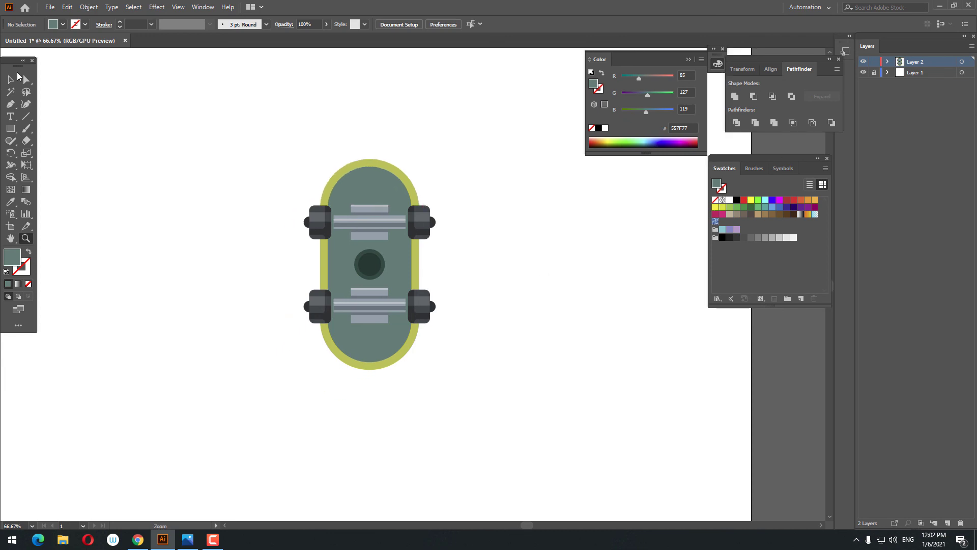
left_click(17, 75)
left_click_drag(508, 345, 145, 114)
right_click(393, 237)
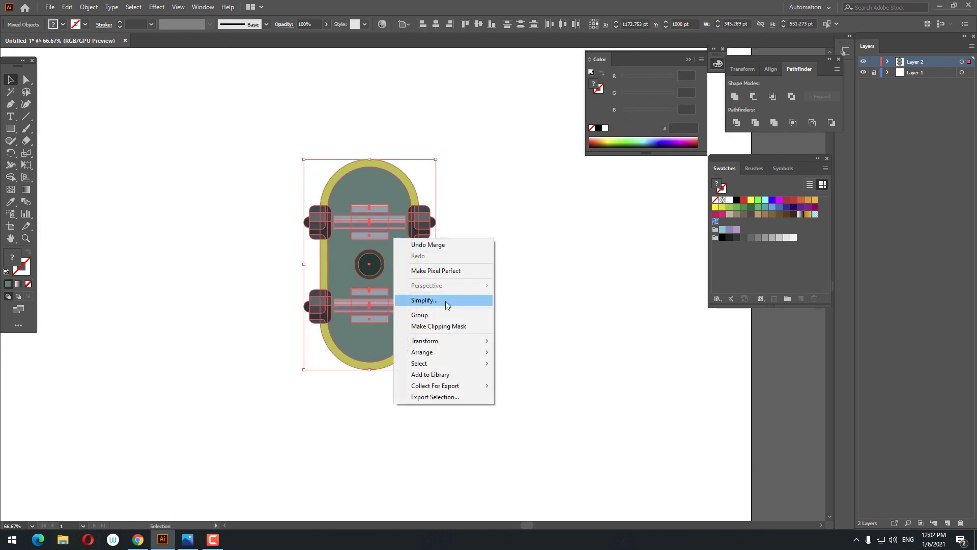
left_click(447, 314)
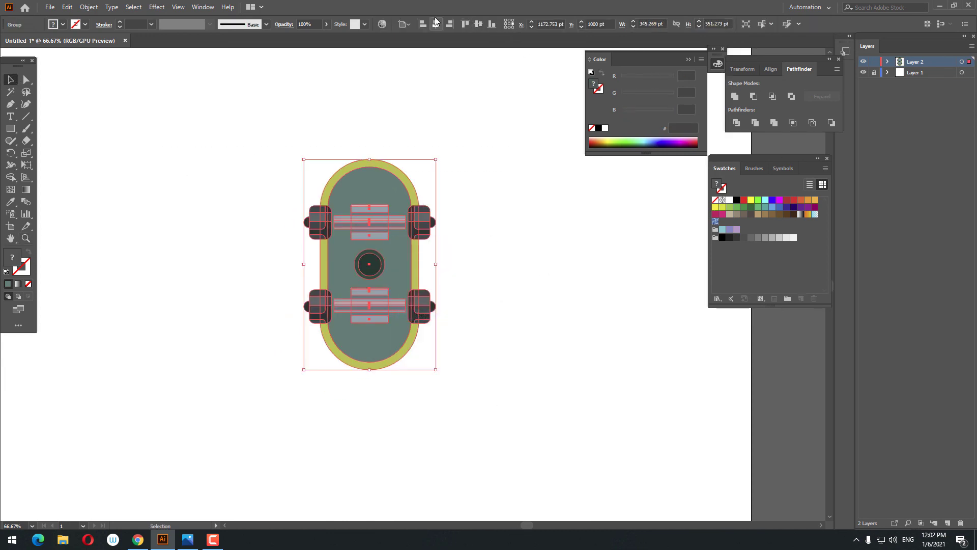
left_click(509, 189)
key("z")
left_click(521, 231)
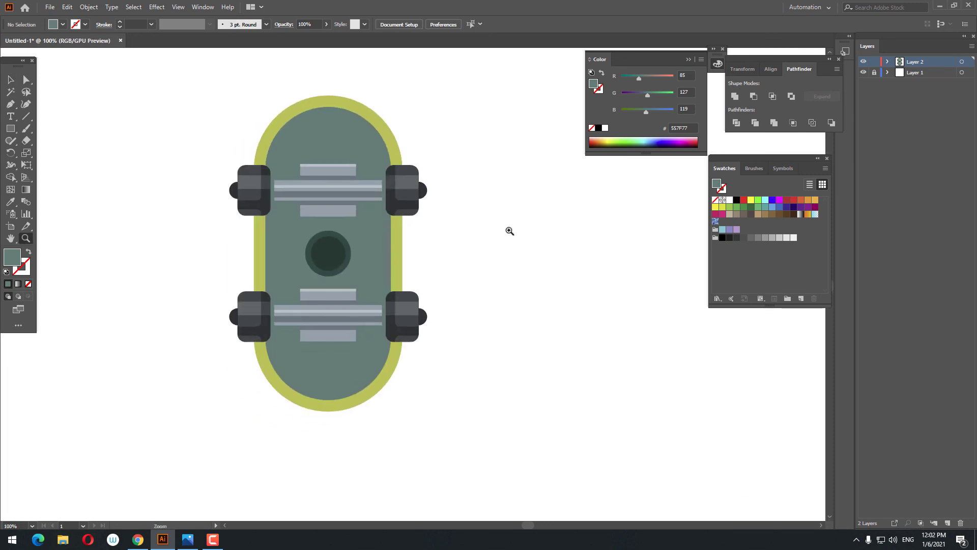